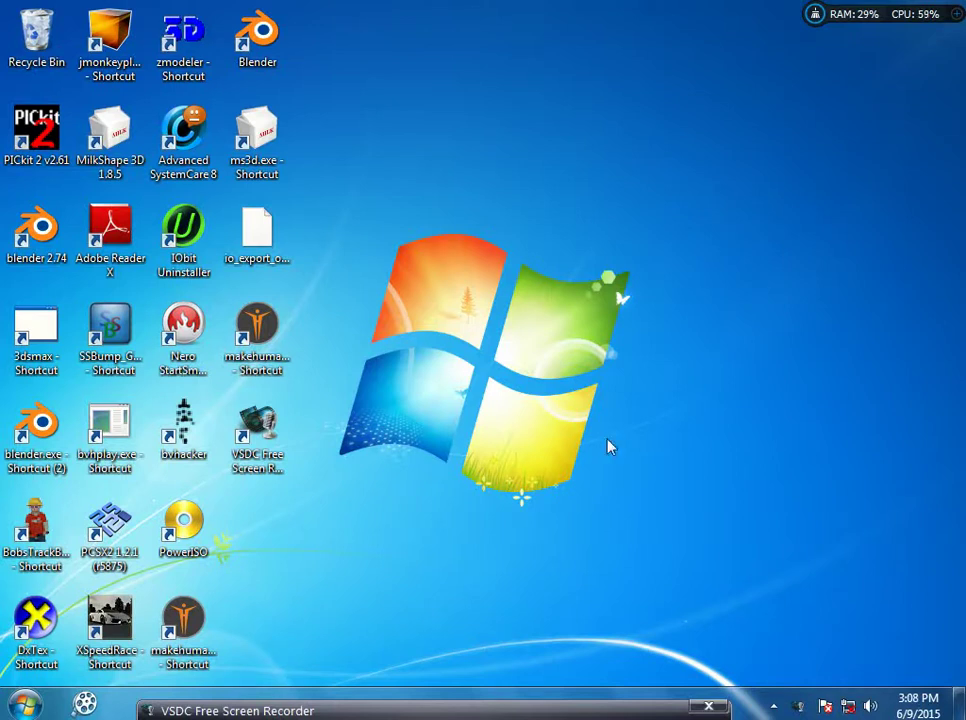
drag(386, 714, 416, 546)
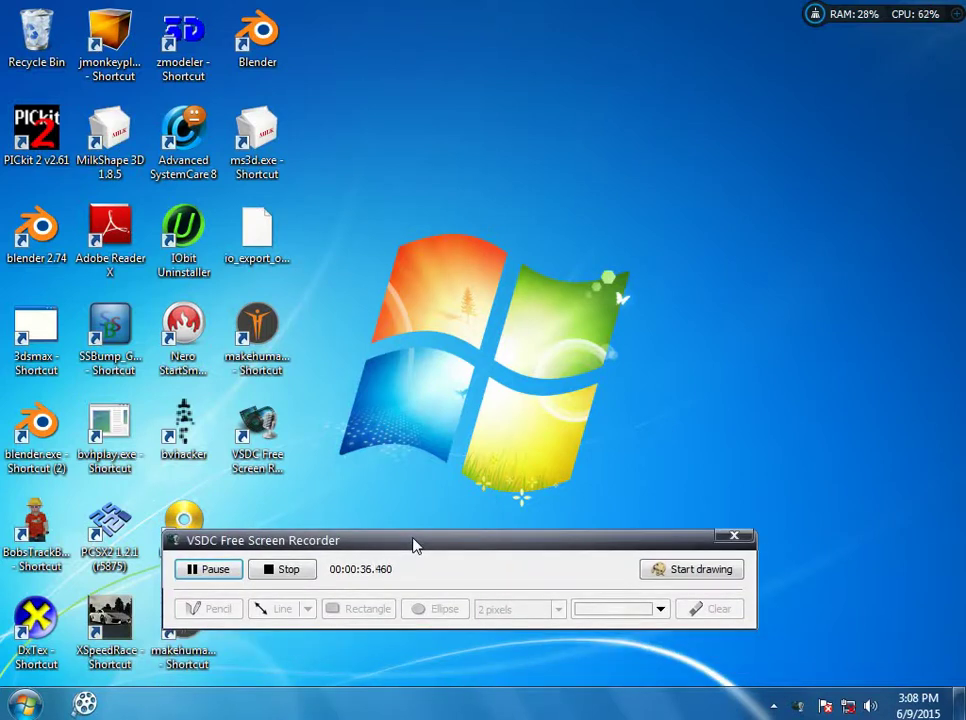
drag(416, 546, 371, 718)
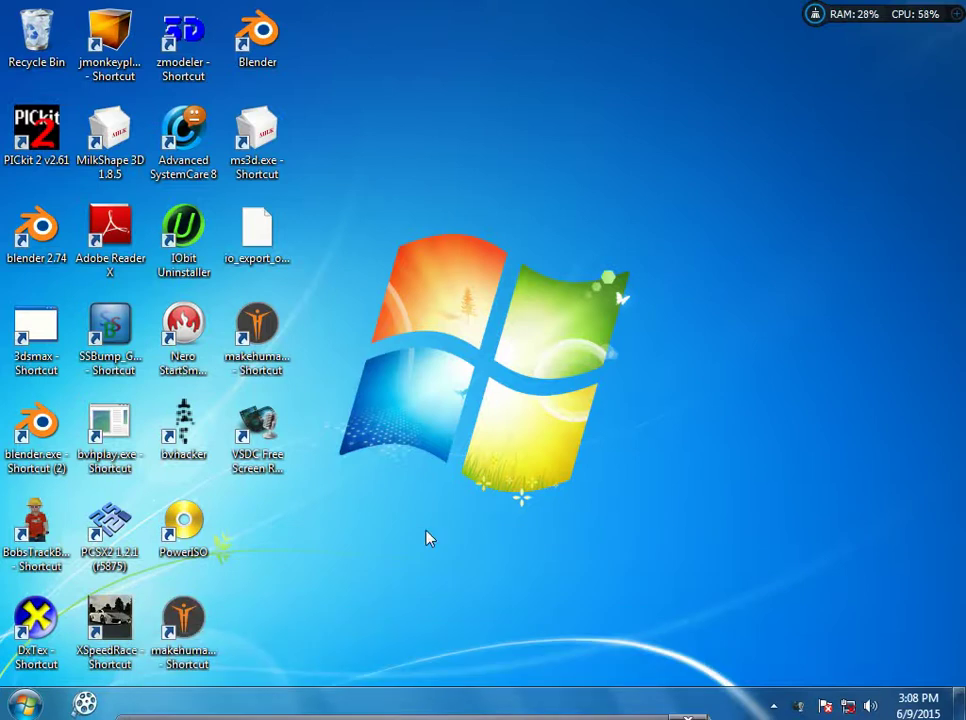
Launch bvhacker from the desktop and maximize its window
double_click(183, 418)
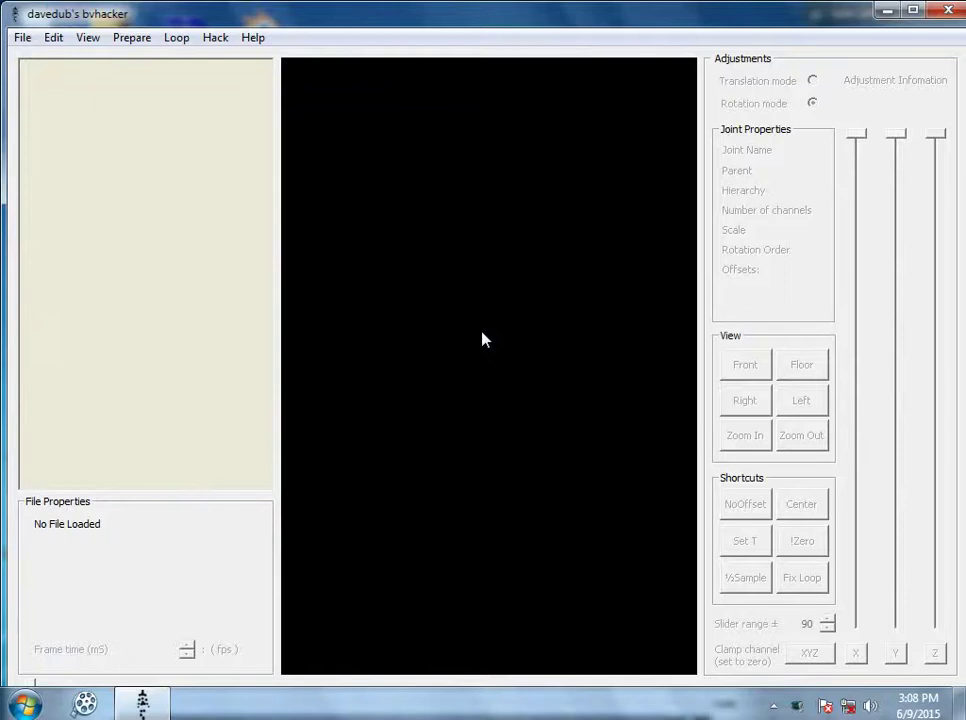
click(912, 10)
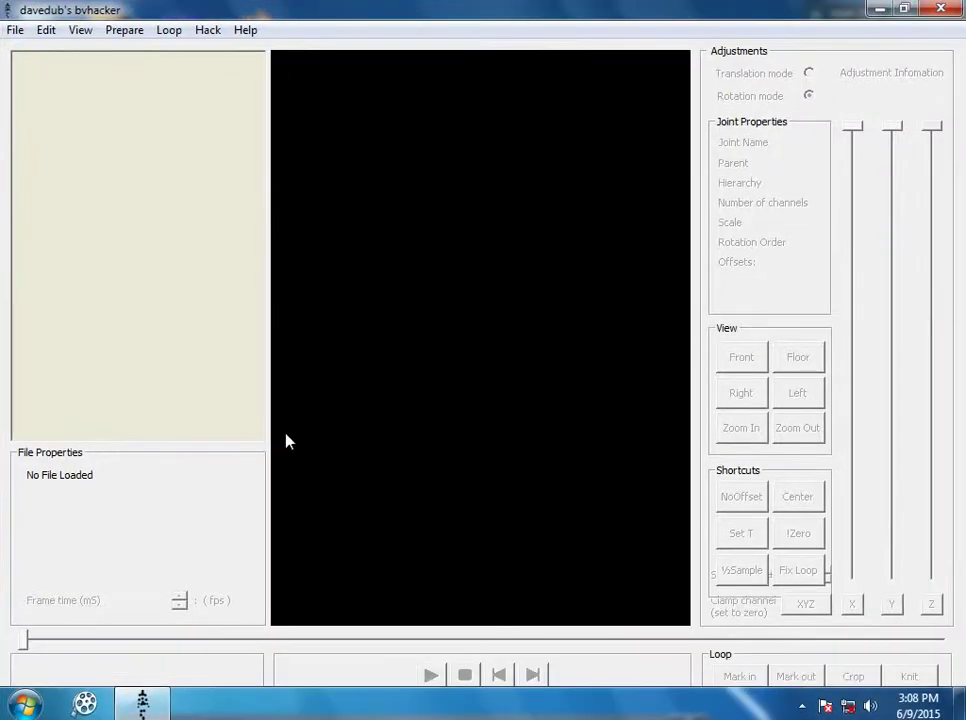
Browse from the Documents library through the My Documents shortcut to the motion capture folder
click(24, 705)
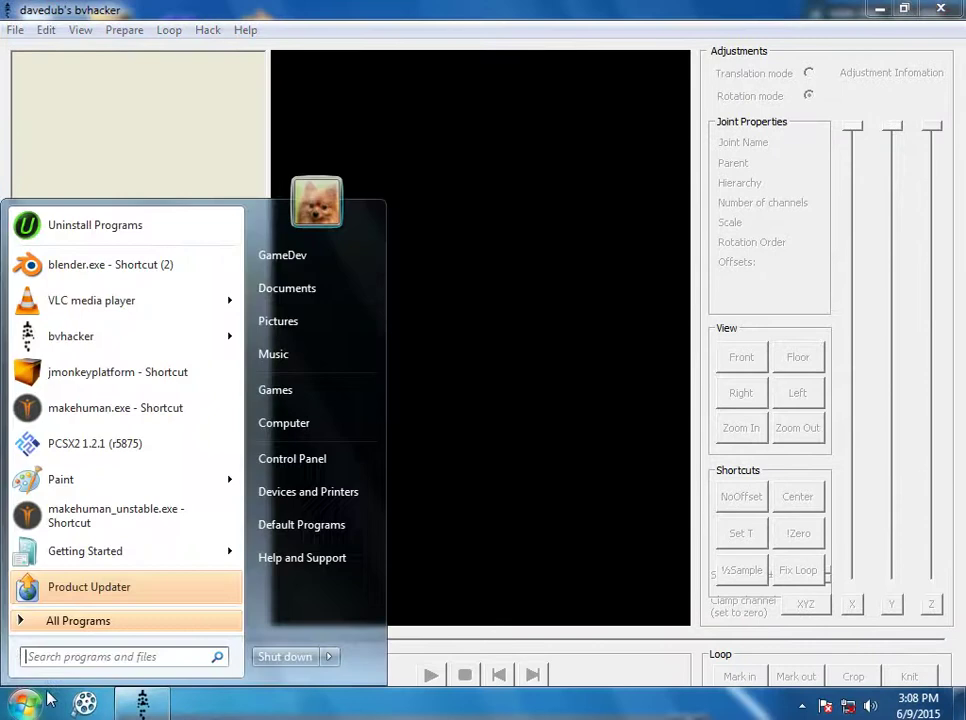
click(346, 288)
click(308, 348)
scroll(305, 400, down, 8)
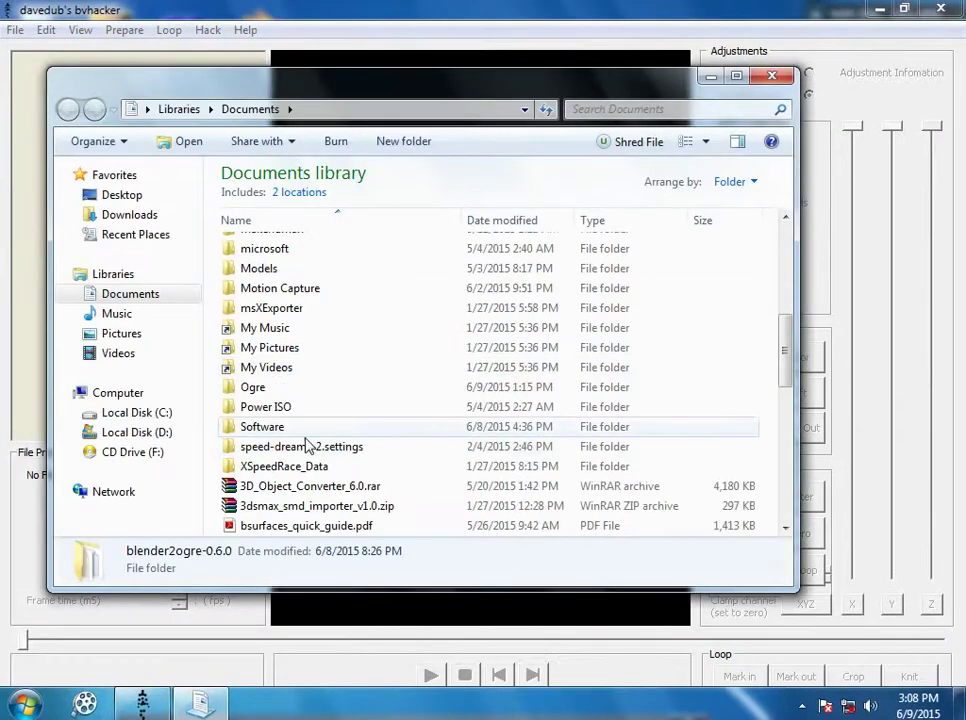
scroll(302, 427, down, 7)
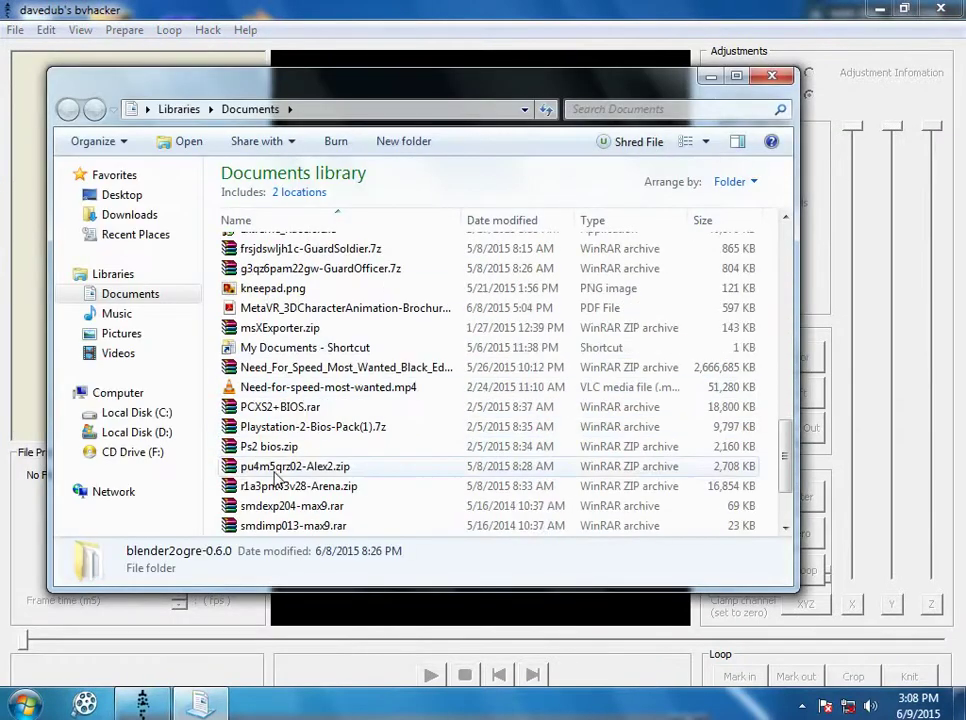
double_click(290, 348)
click(285, 358)
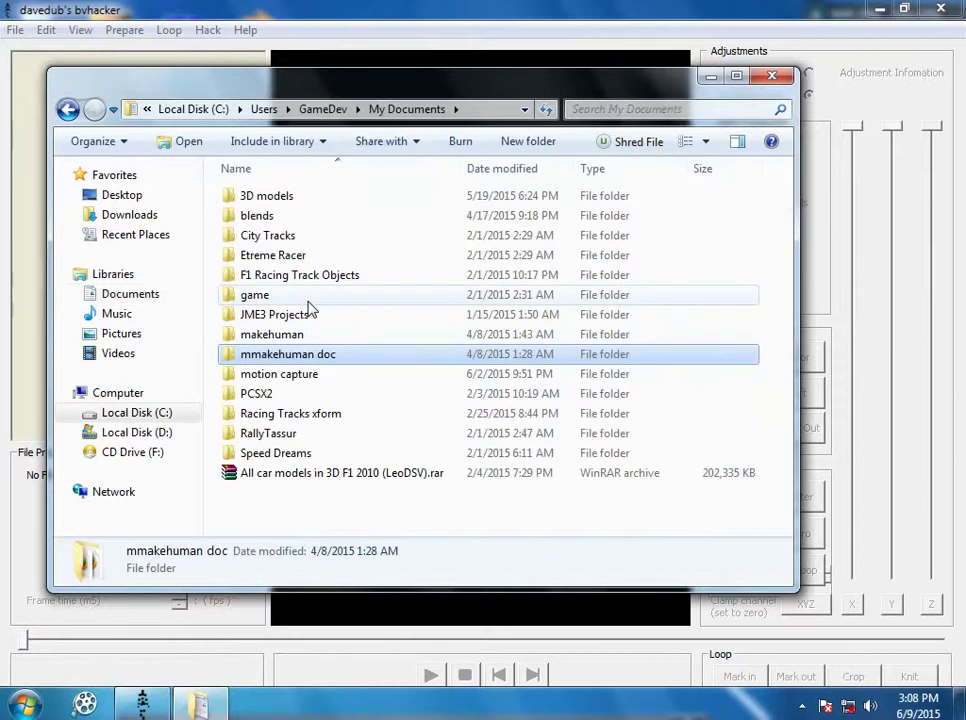
click(312, 374)
double_click(312, 374)
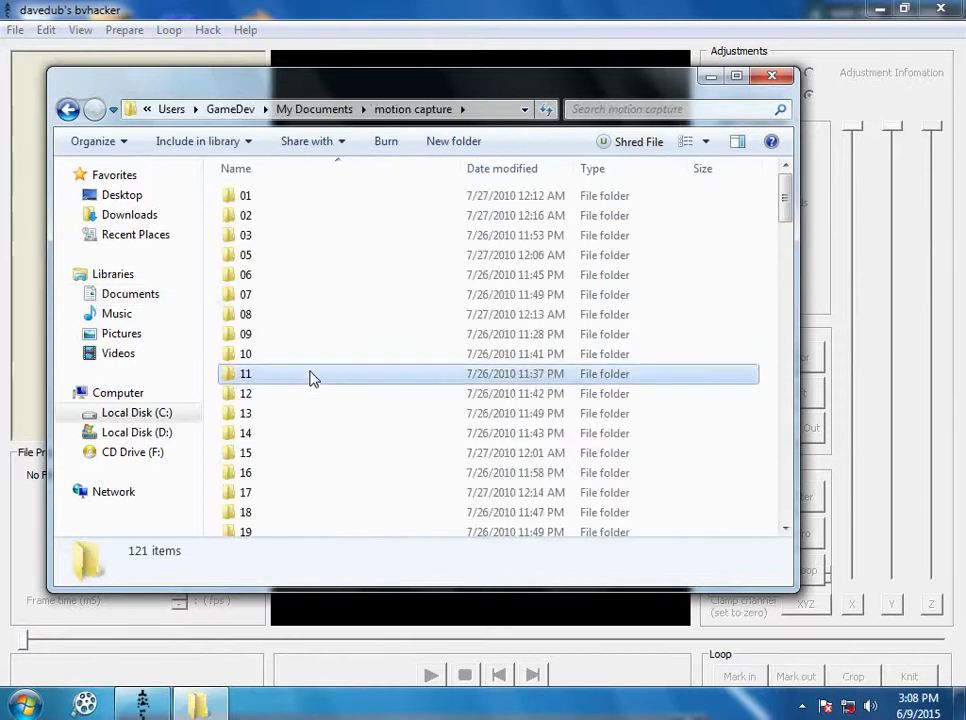
Open cmu-mocap-index.pdf from the motion capture folder and find the walk motions listed under Subject #7
click(309, 376)
scroll(310, 377, down, 9)
scroll(310, 377, down, 20)
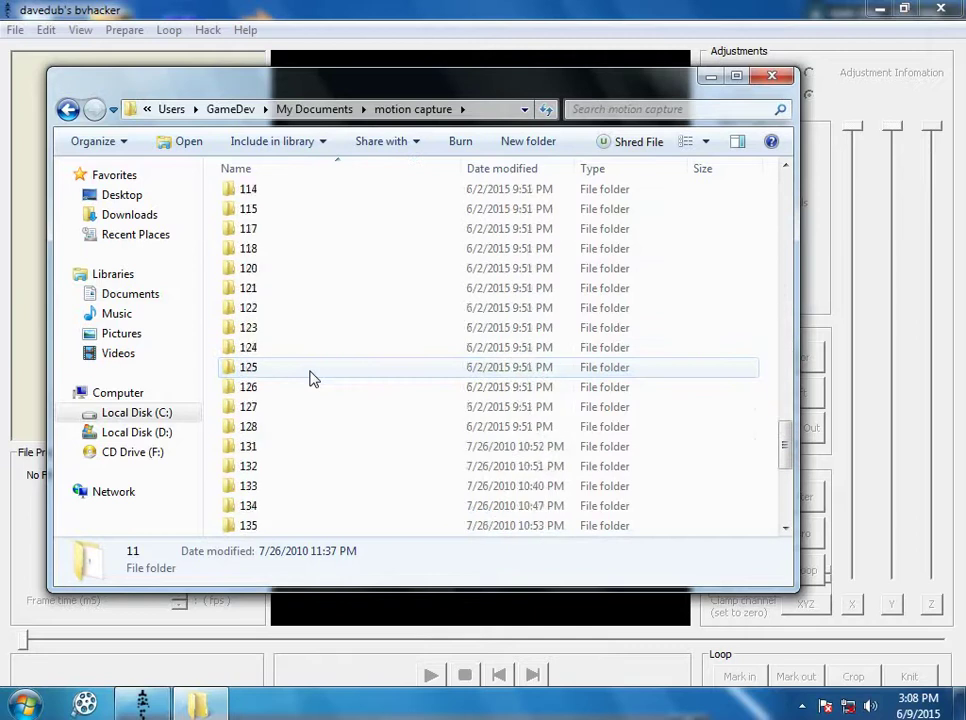
double_click(308, 427)
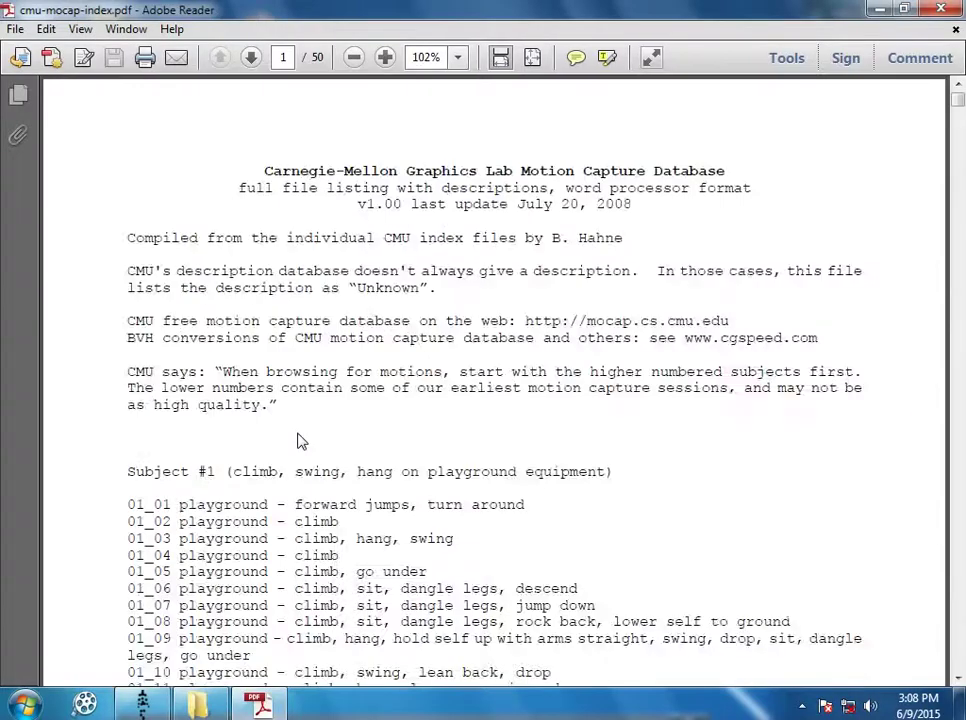
scroll(298, 442, down, 10)
scroll(298, 443, down, 15)
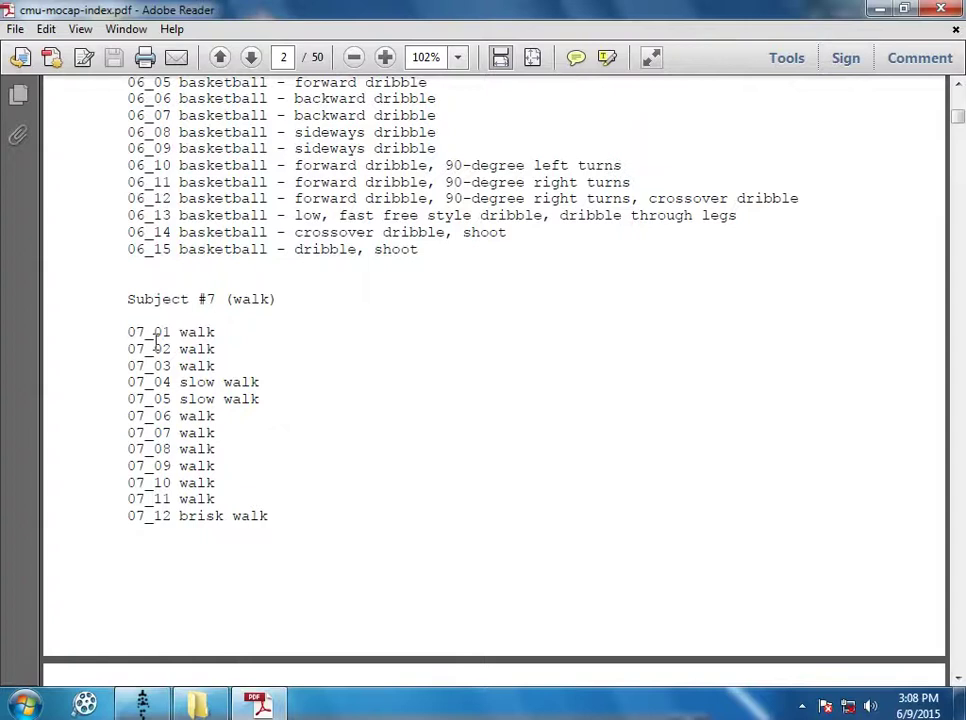
Return to the motion capture folder window, open subfolder 07 and copy 07_01.bvh
click(198, 705)
scroll(303, 377, up, 20)
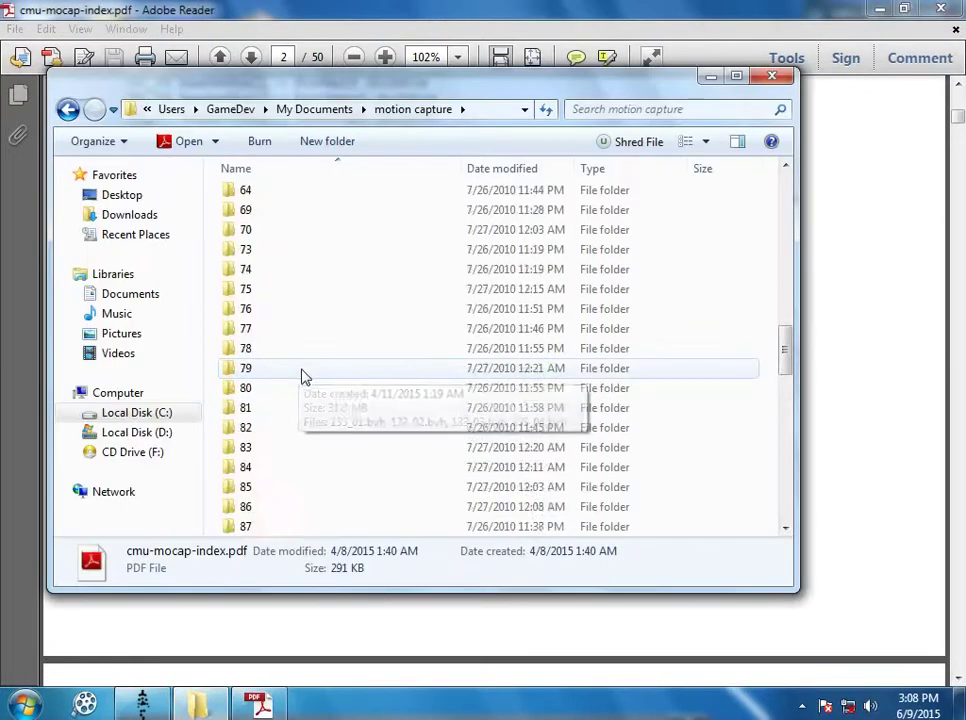
scroll(303, 377, up, 4)
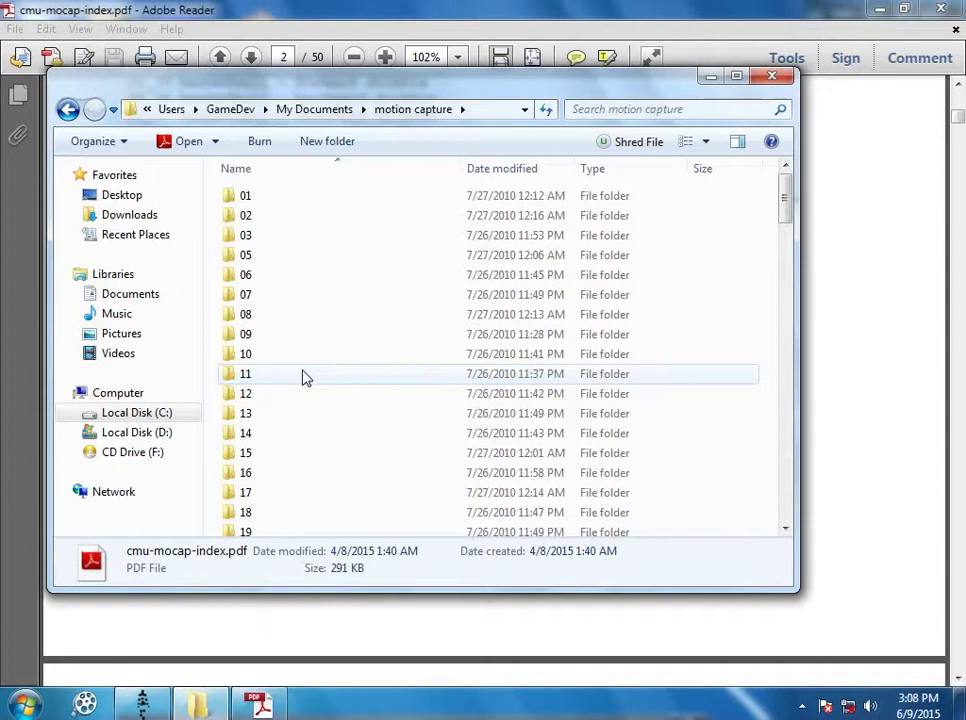
click(279, 295)
double_click(279, 295)
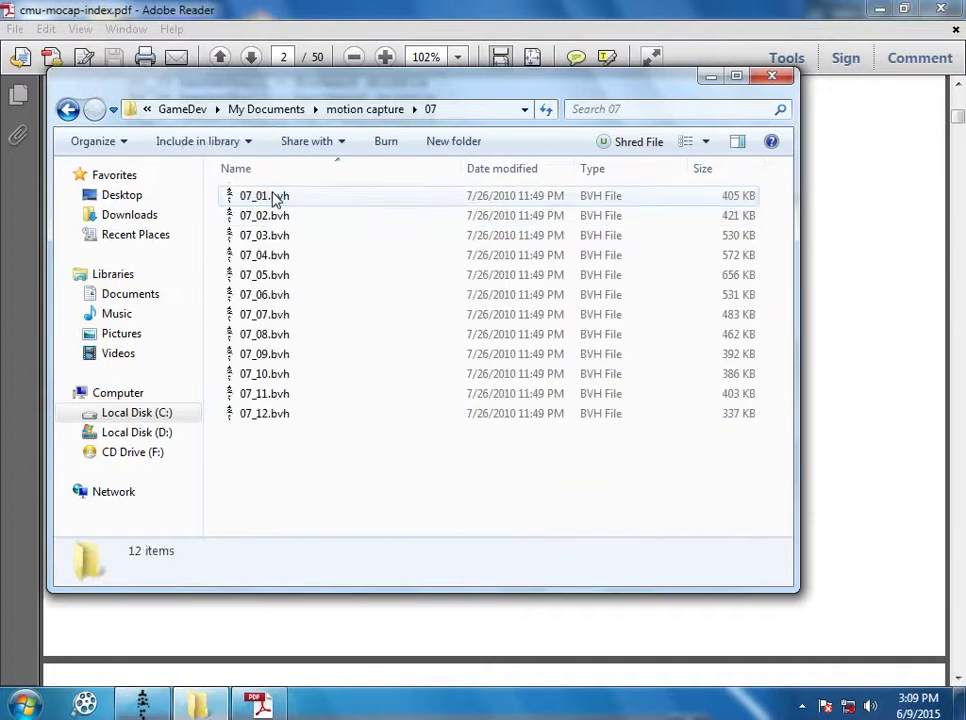
click(277, 197)
right_click(277, 197)
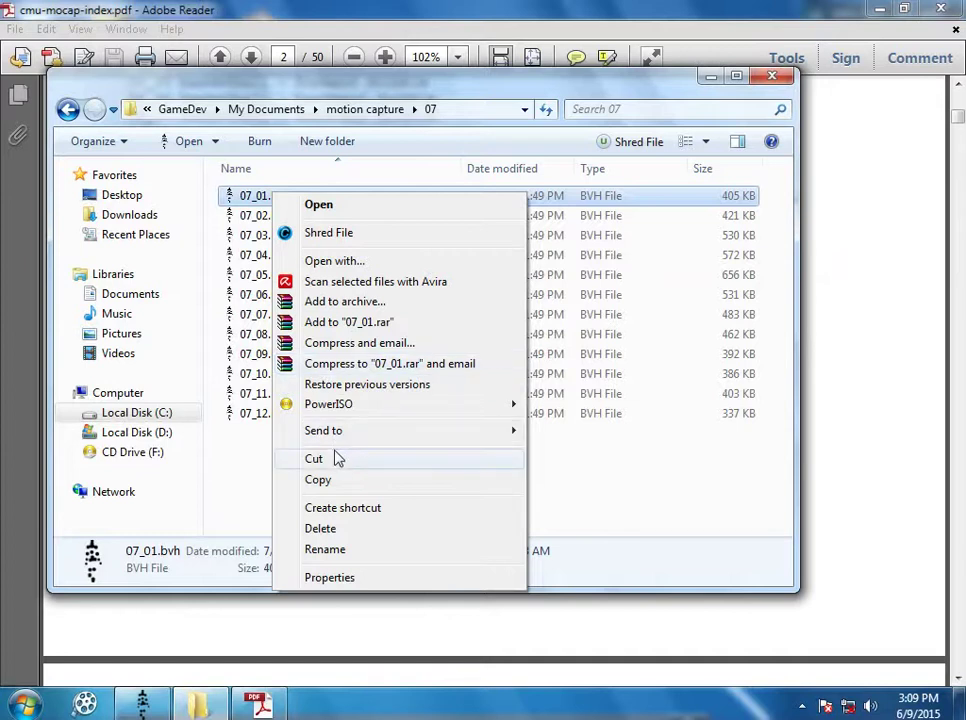
click(329, 480)
Switch to bvhacker and bring up the dialog for opening a BVH file
click(142, 705)
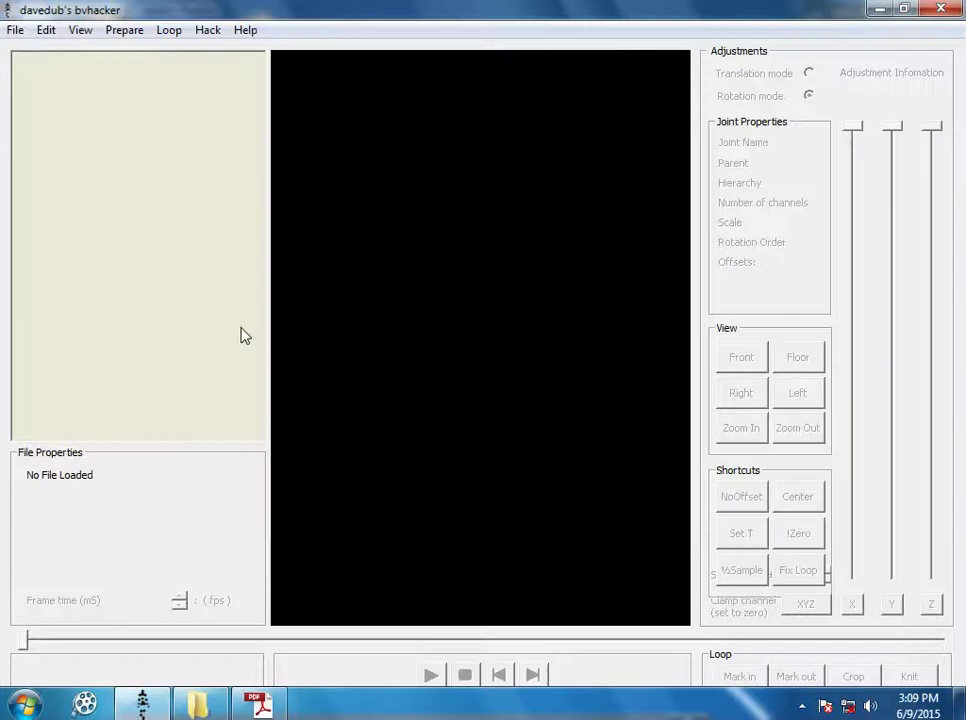
click(15, 30)
click(50, 55)
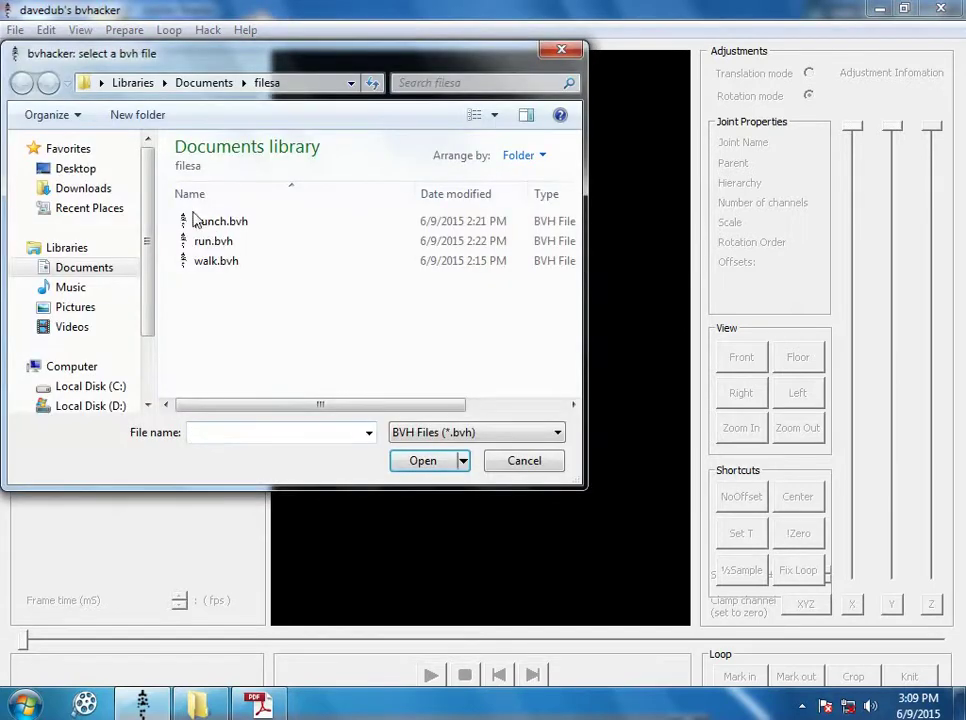
click(216, 221)
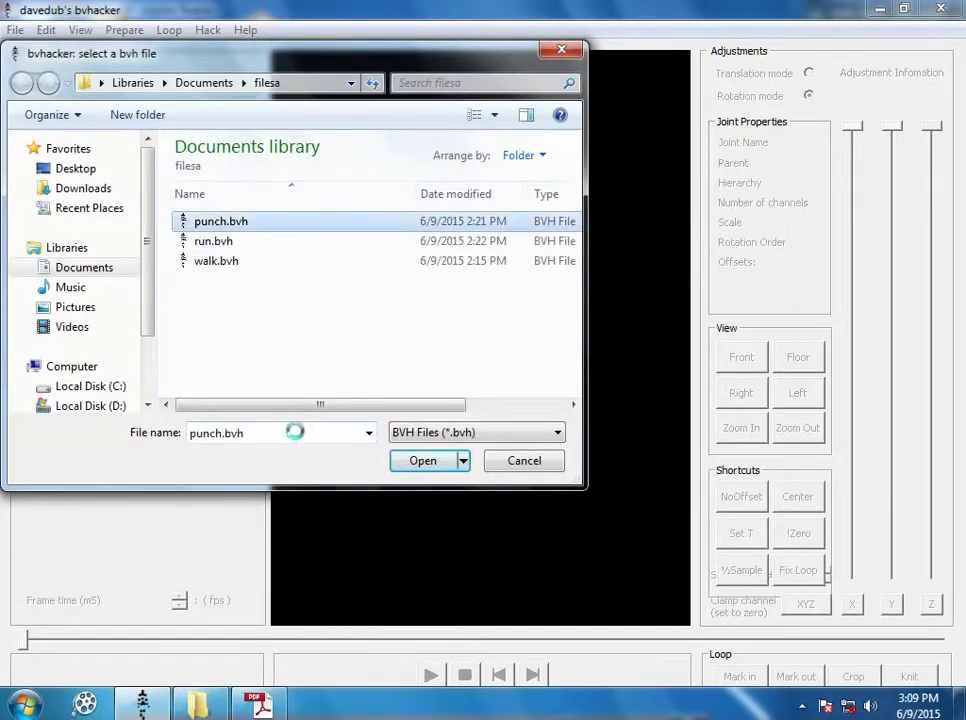
right_click(212, 221)
click(281, 579)
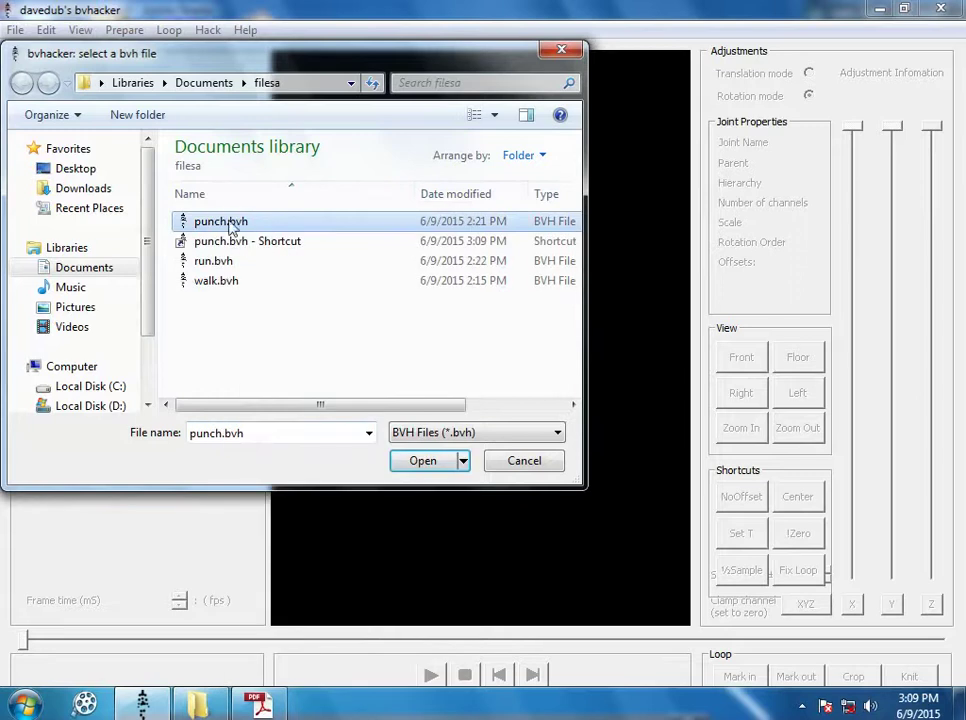
Create a new folder named animations in the Documents library
click(80, 269)
right_click(171, 264)
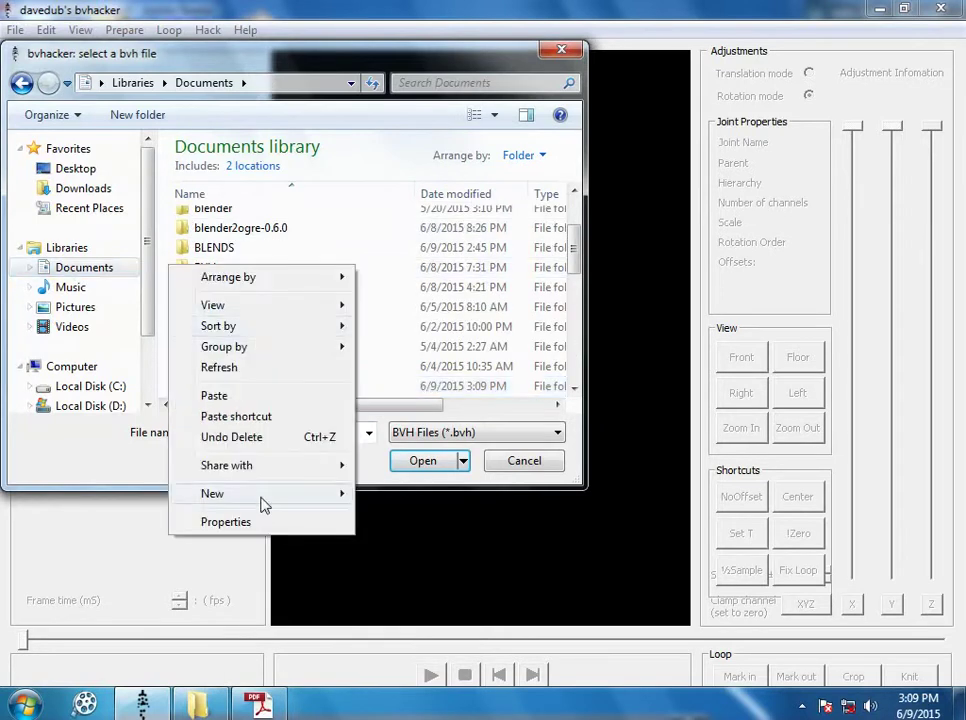
mouse_move(341, 493)
click(376, 493)
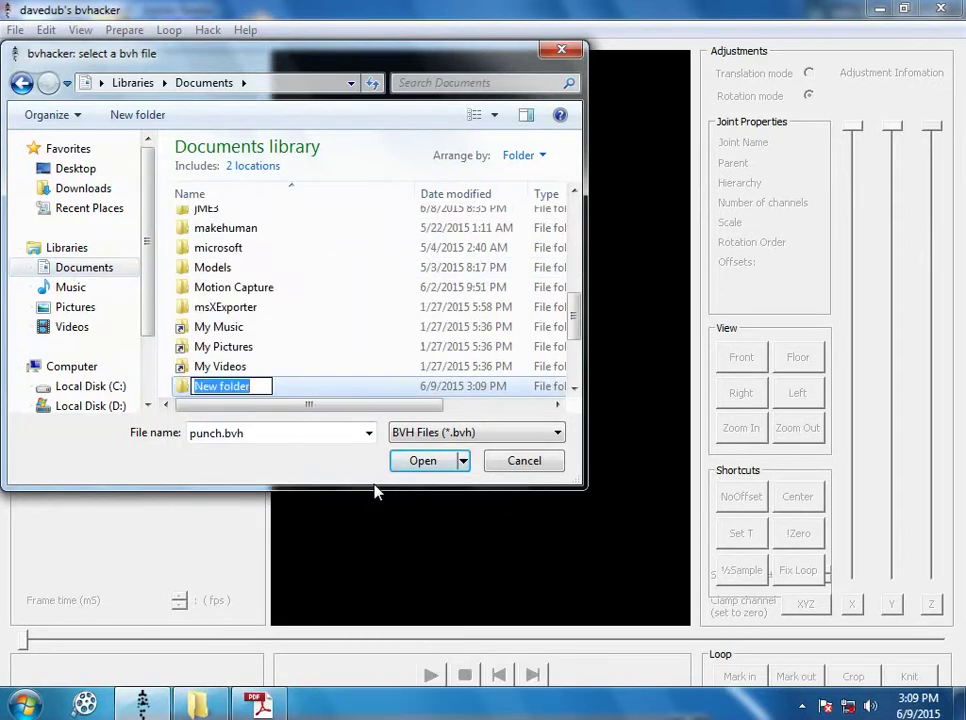
text(animations)
key(Return)
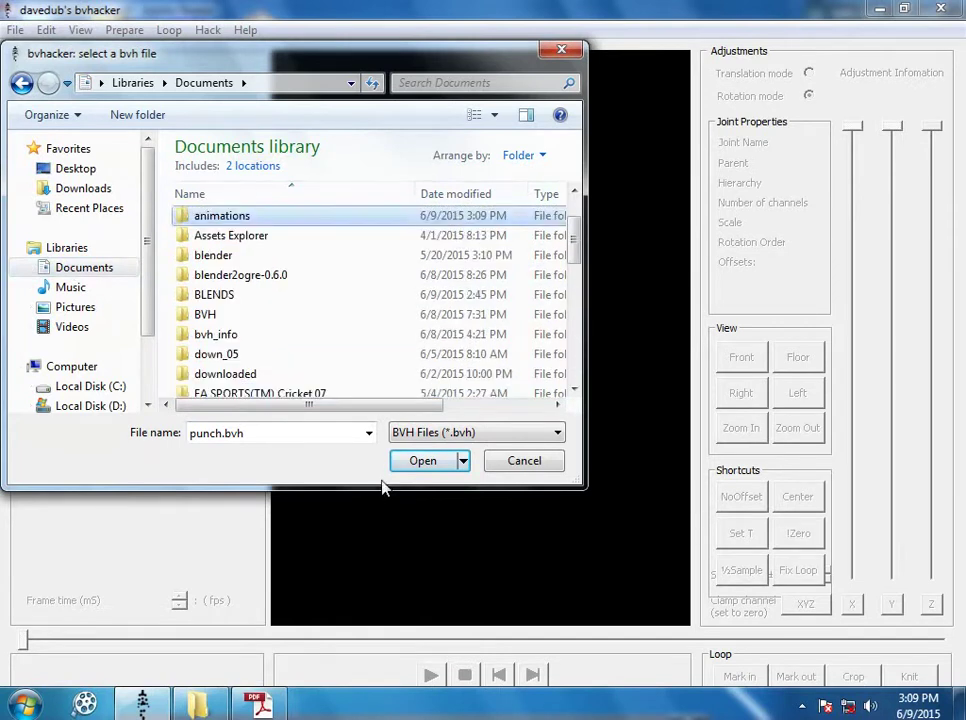
Paste the copied 07_01.bvh into the animations folder and load it into bvhacker
click(440, 460)
right_click(220, 231)
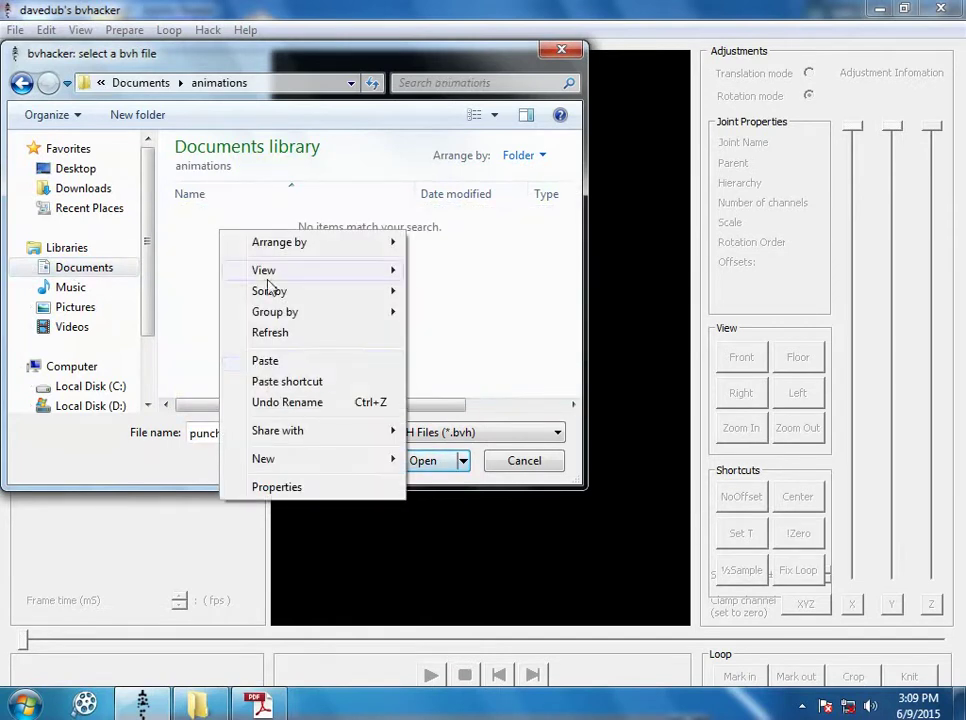
click(268, 362)
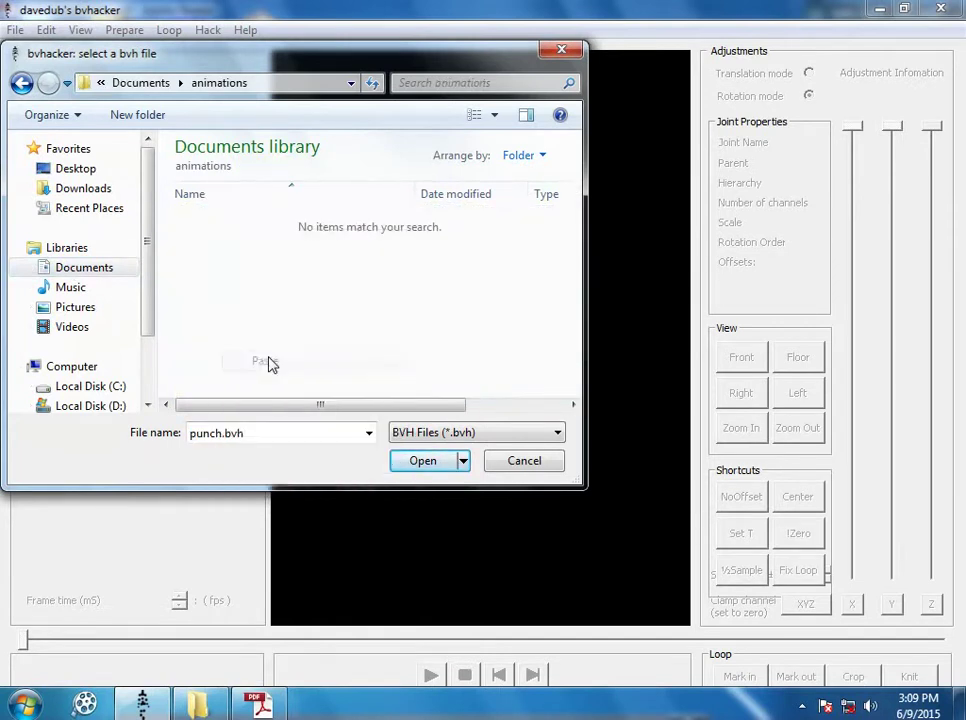
click(437, 474)
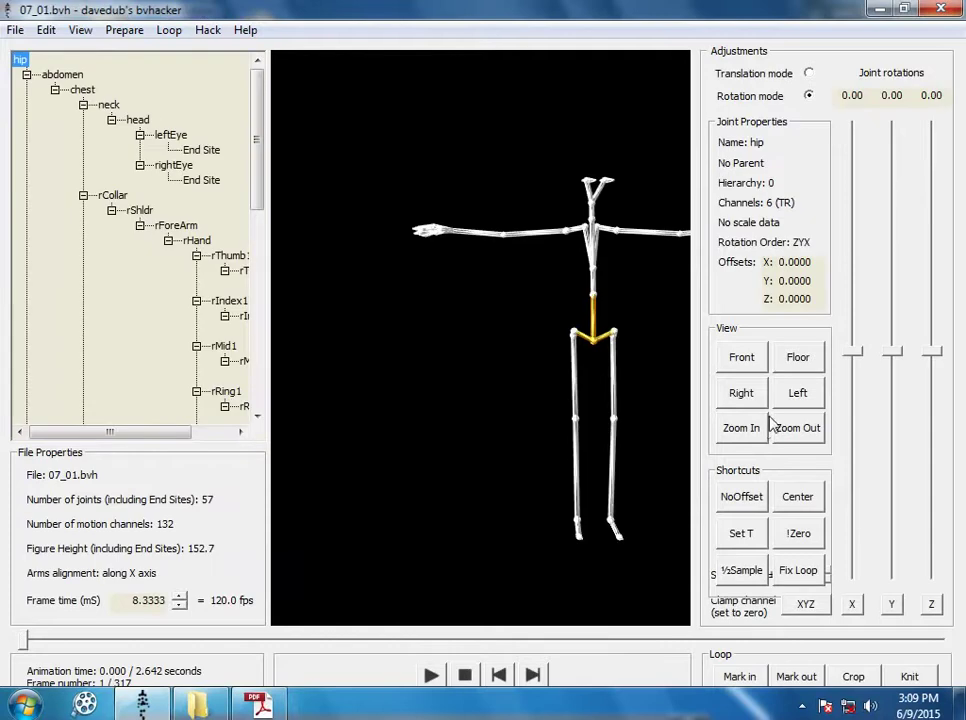
Play the loaded walk animation with the whole skeleton in view, and stop it
click(783, 428)
click(783, 428)
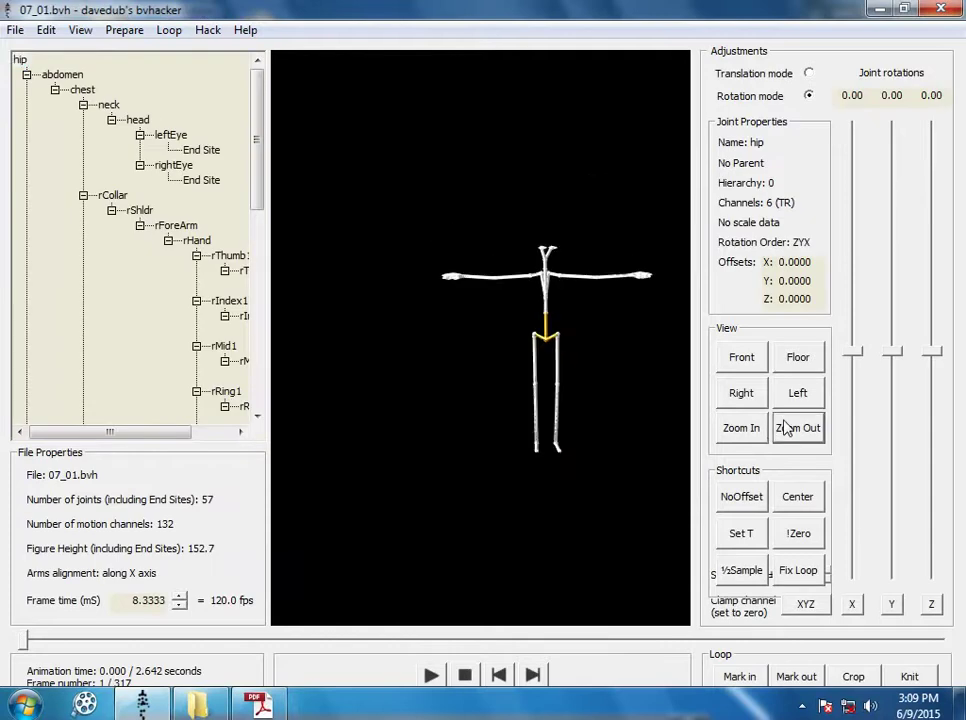
click(783, 428)
click(426, 673)
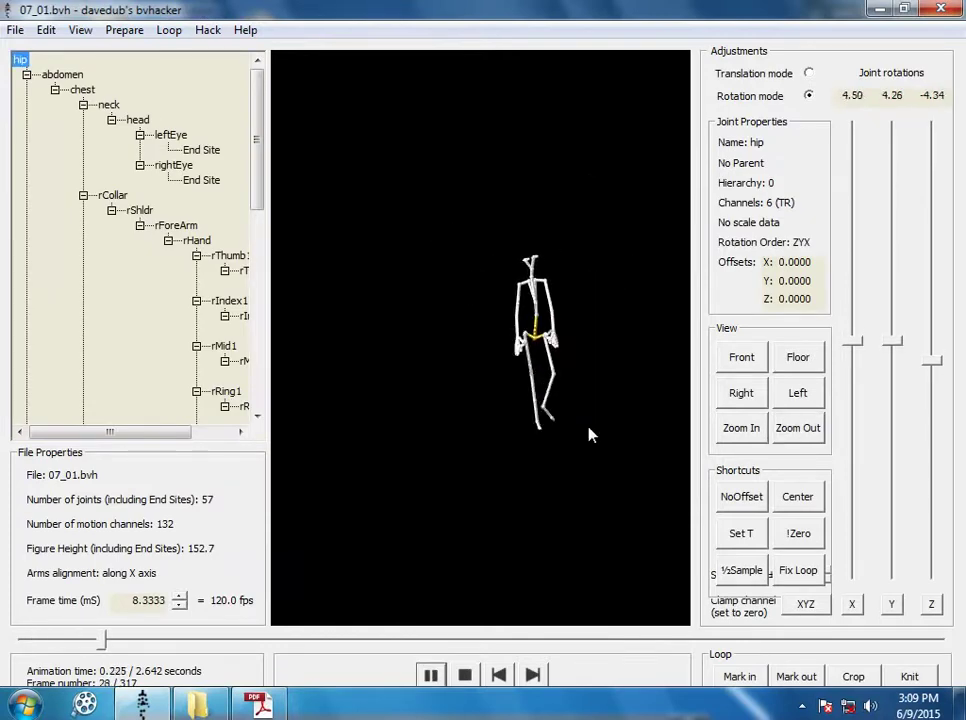
click(465, 675)
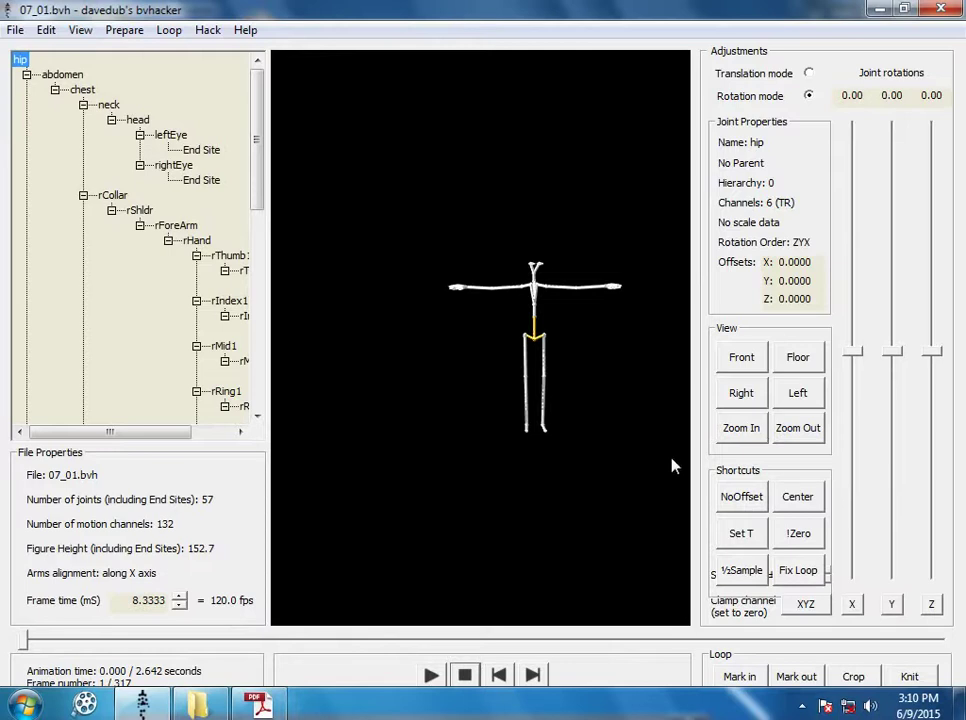
Center the figure and clamp the hip joint's X, Y and Z translation channels to zero
click(796, 497)
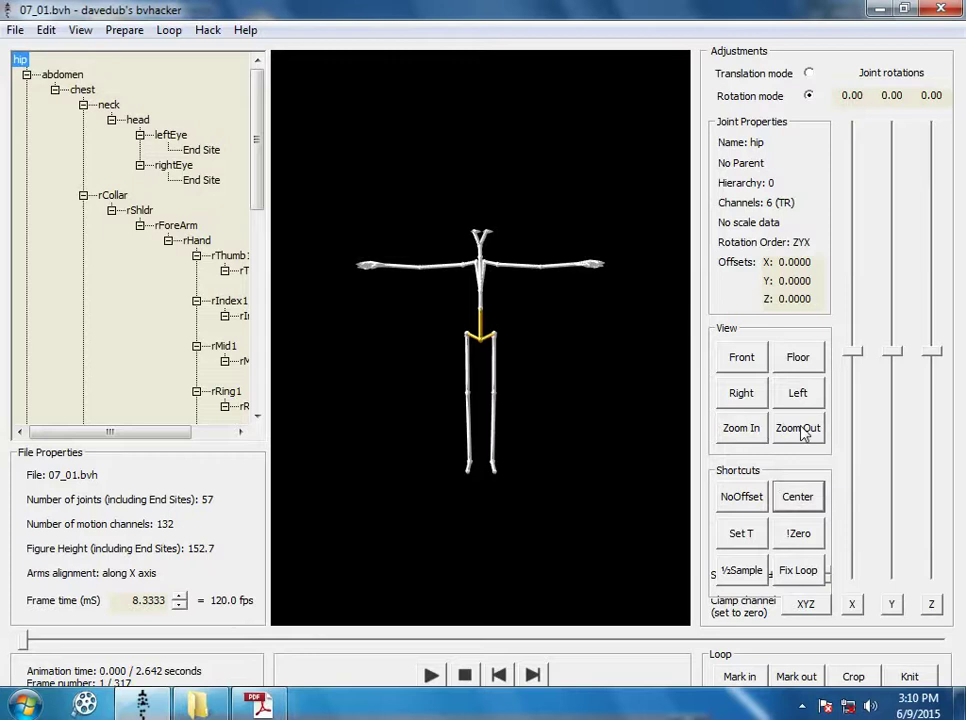
click(809, 74)
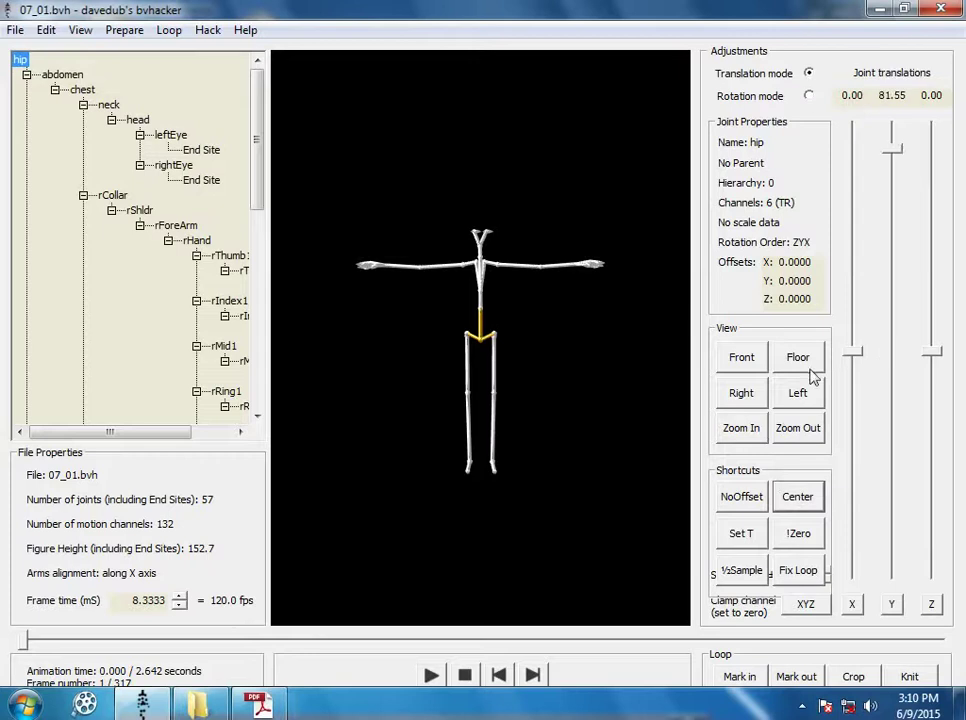
click(805, 605)
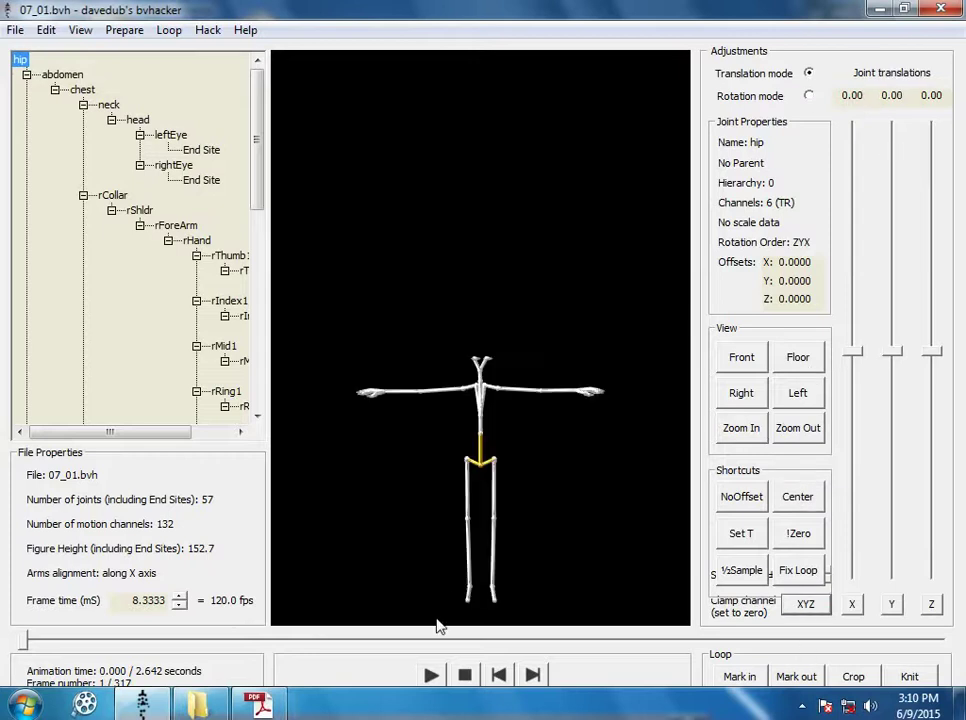
Preview the clamped walk animation from the front and view the skeleton from its left side
click(431, 675)
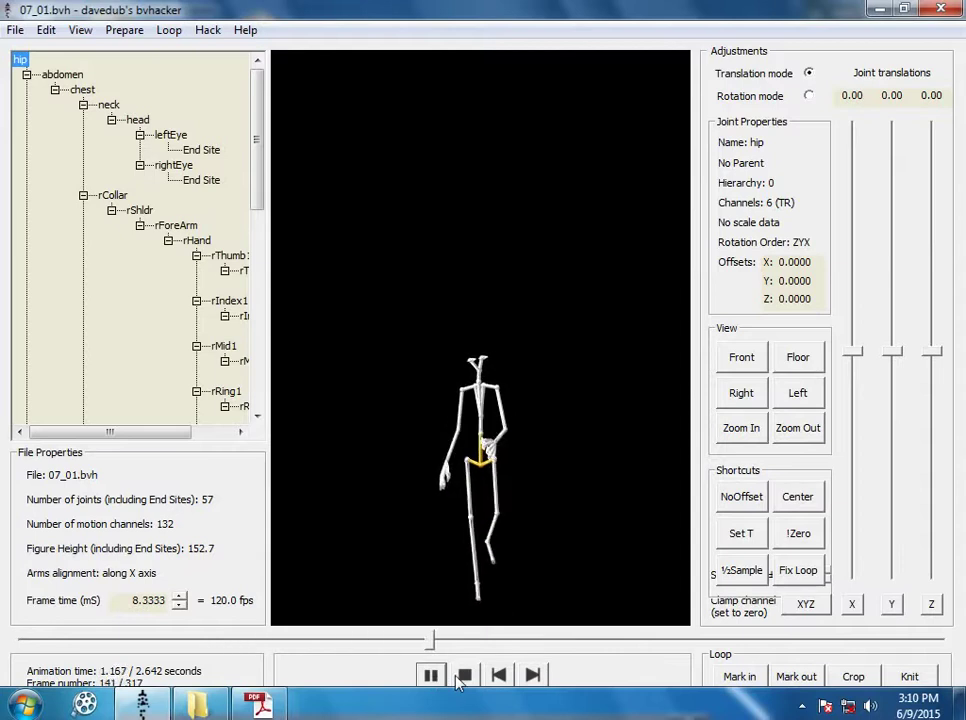
click(464, 676)
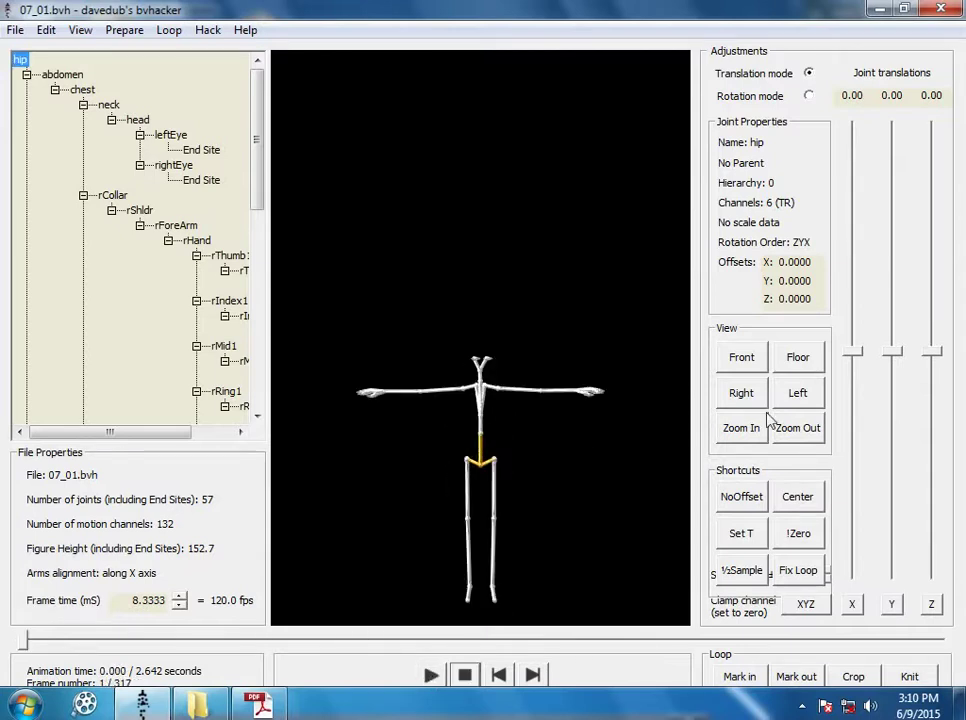
click(798, 393)
click(815, 427)
click(816, 428)
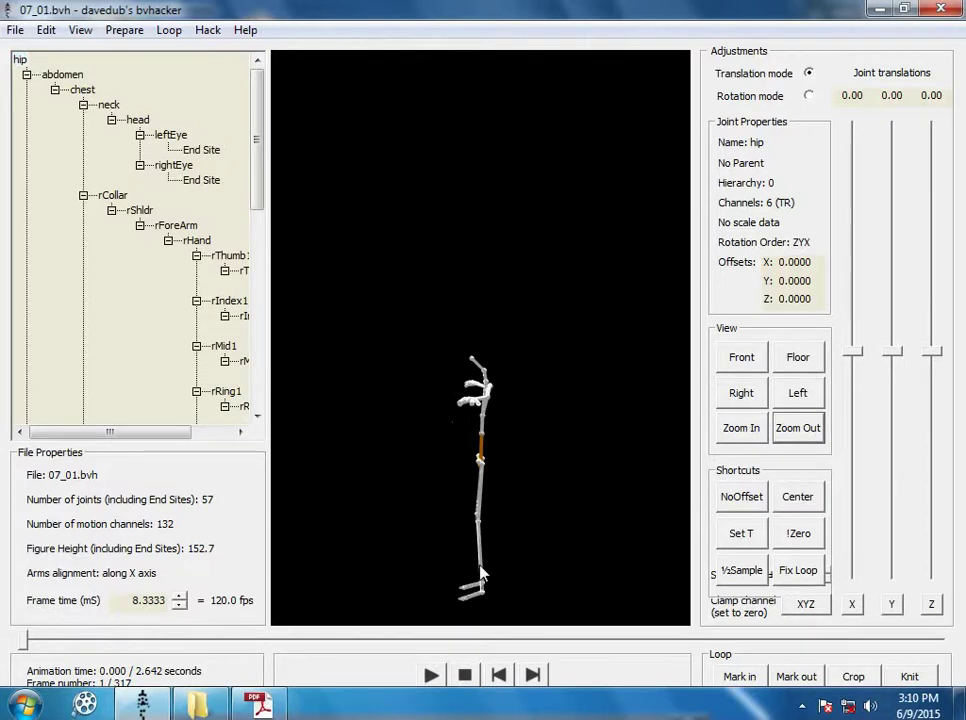
Play the walk to a full stride, fine-tune the position to frame 69 and mark it as the loop's start
click(432, 675)
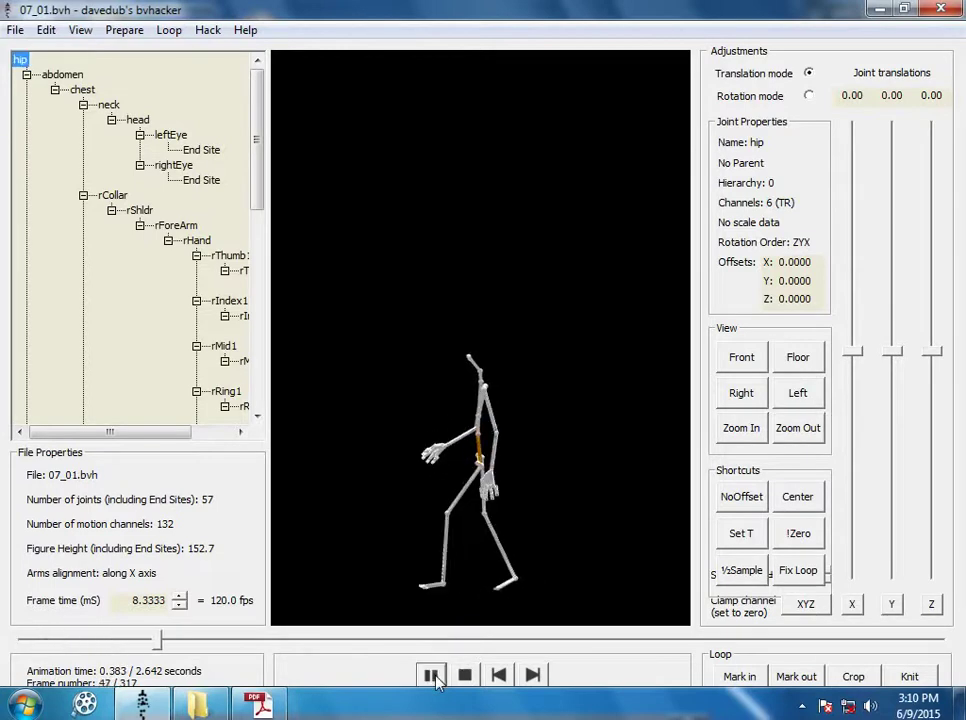
click(432, 675)
click(497, 675)
click(497, 676)
click(532, 676)
click(532, 676)
click(532, 676)
click(532, 676)
click(532, 676)
click(497, 676)
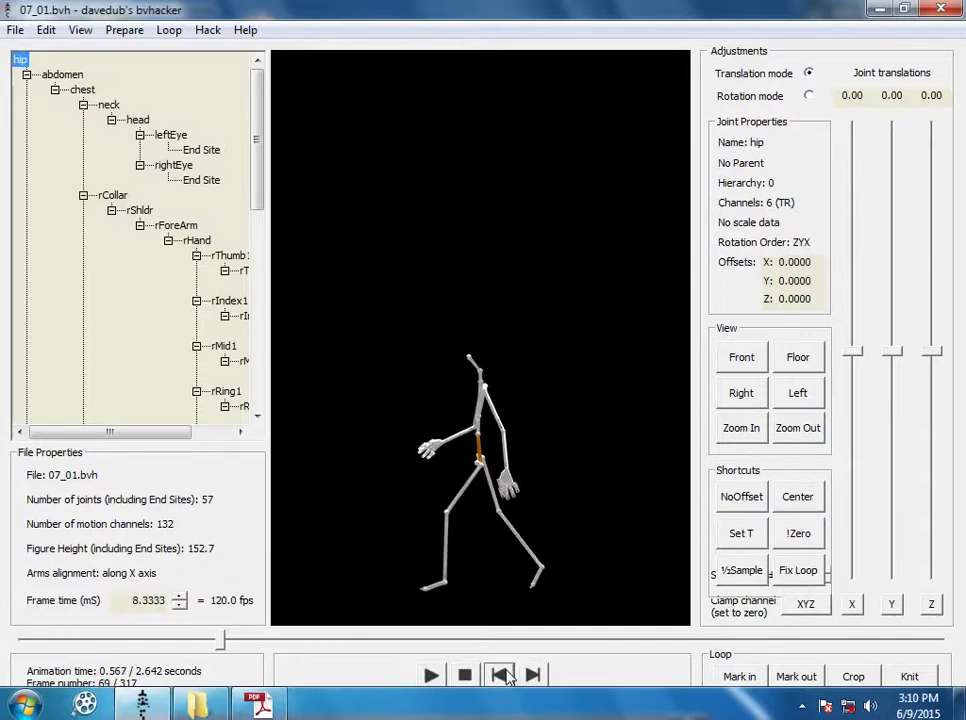
click(738, 676)
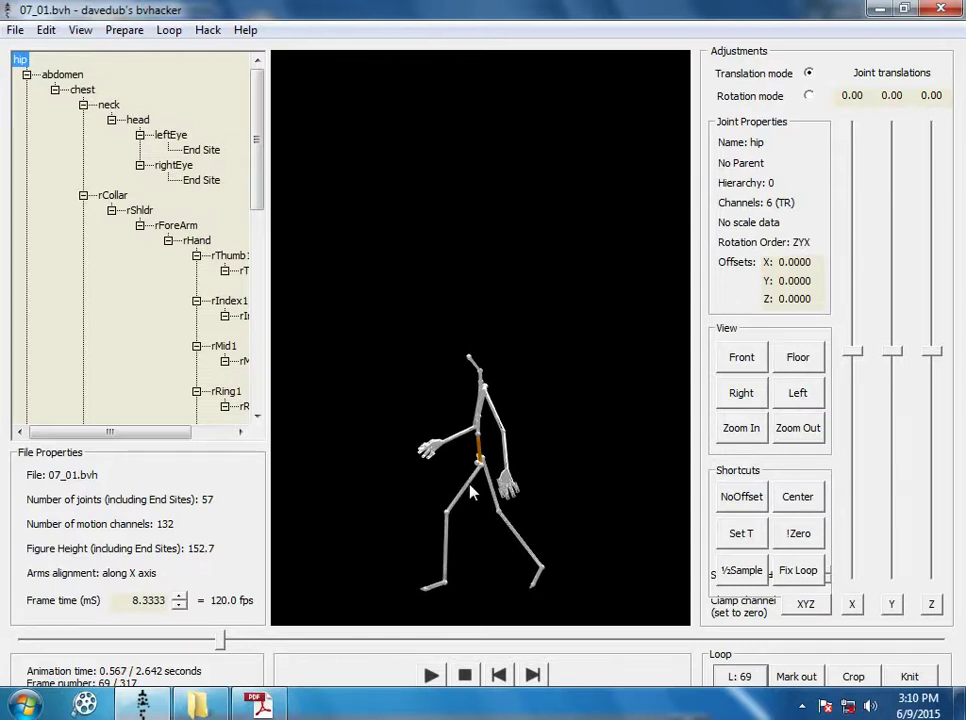
Mark the loop's end at the matching stride pose on frame 193 and crop the animation to the marked range
click(433, 677)
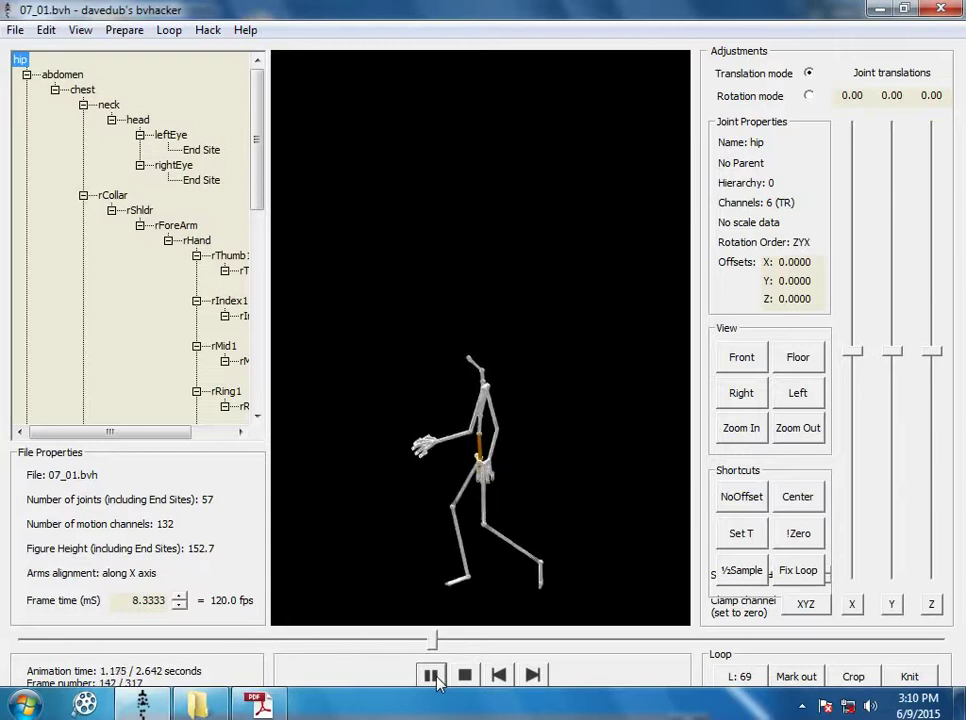
click(432, 676)
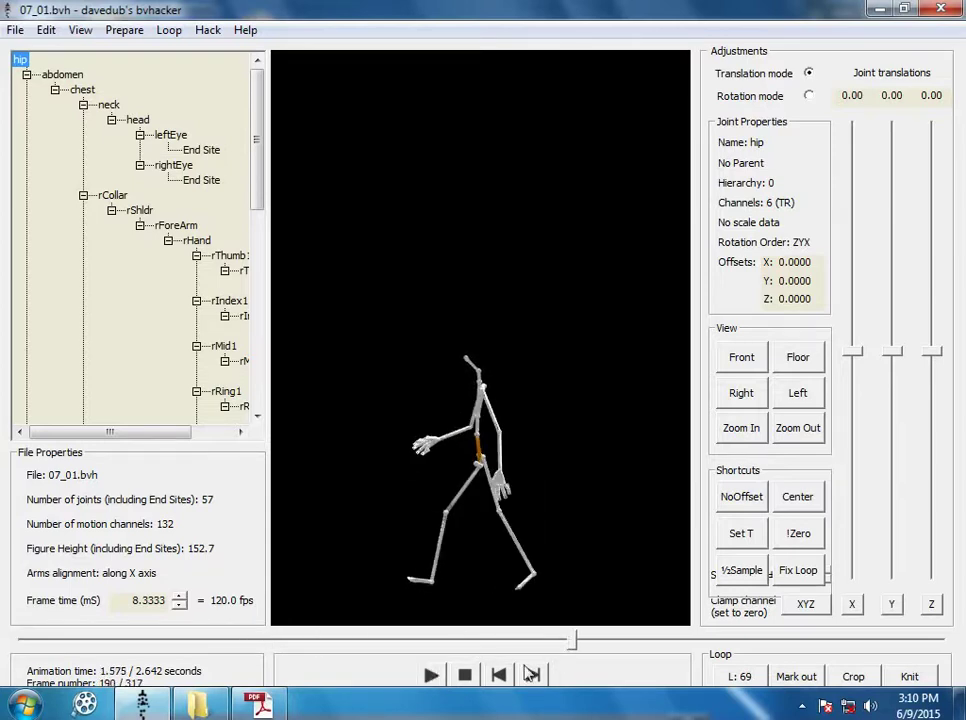
click(533, 676)
click(535, 676)
click(535, 676)
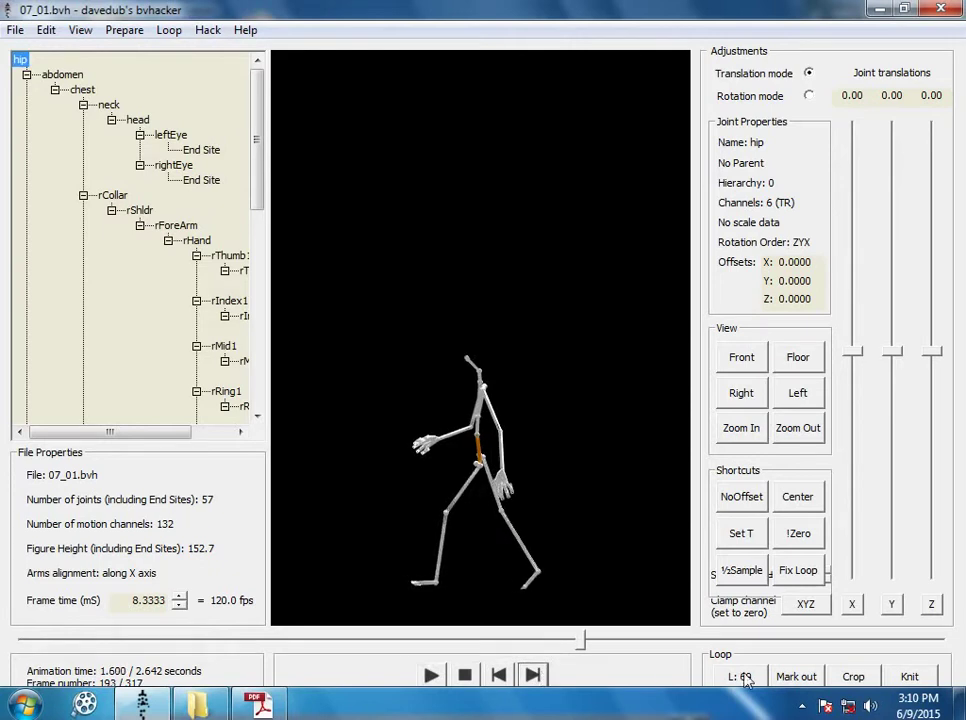
click(796, 677)
click(853, 677)
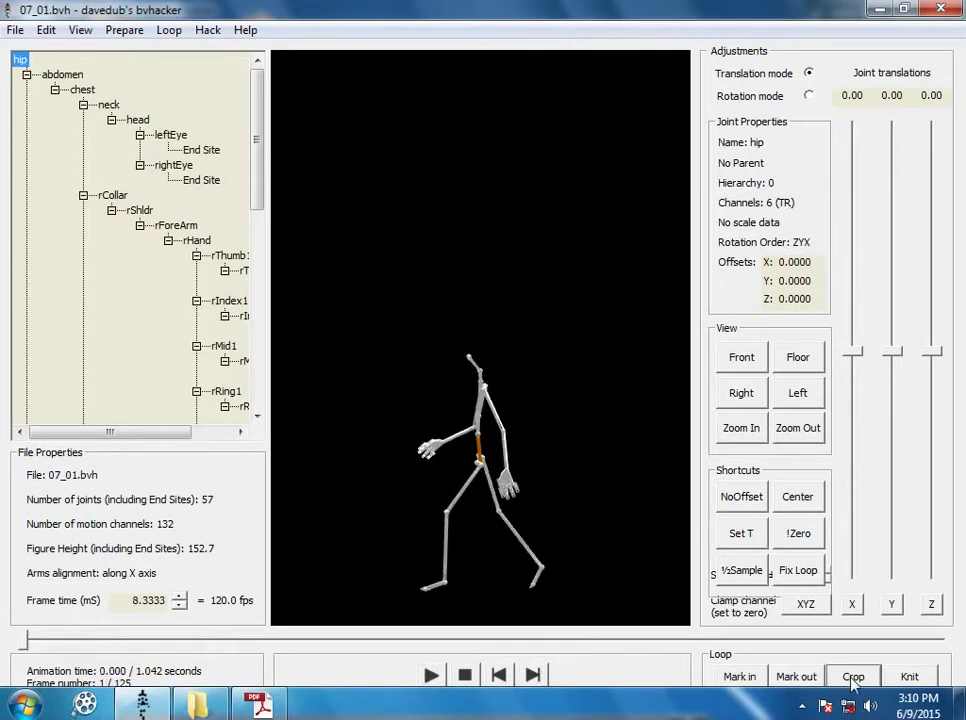
Play the cropped walk cycle, knit its loop ends together and preview the smoothed loop
click(431, 675)
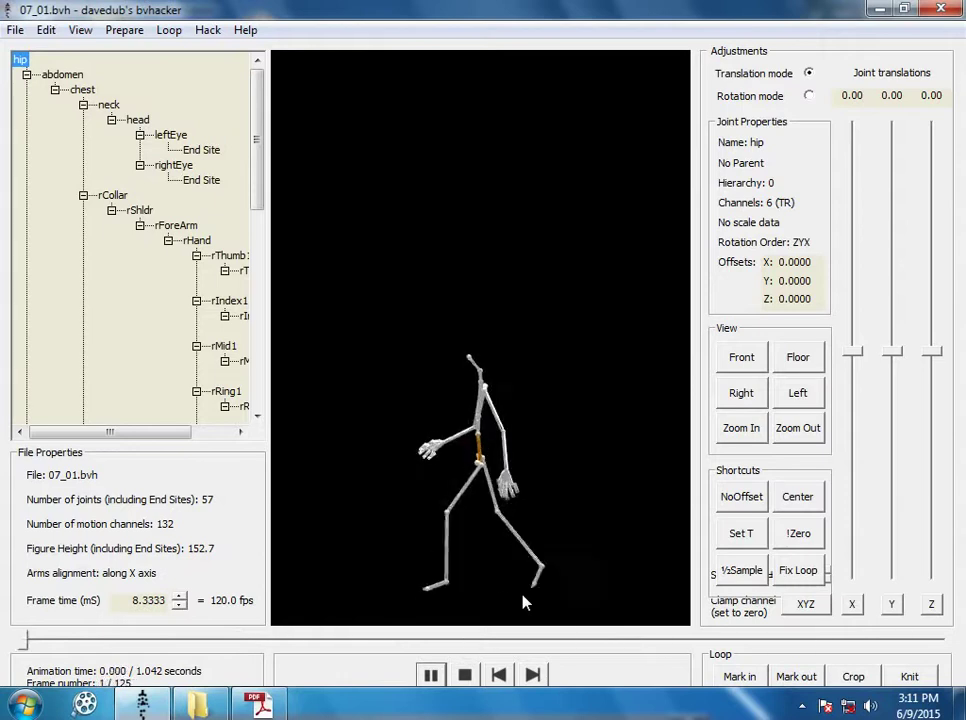
click(465, 675)
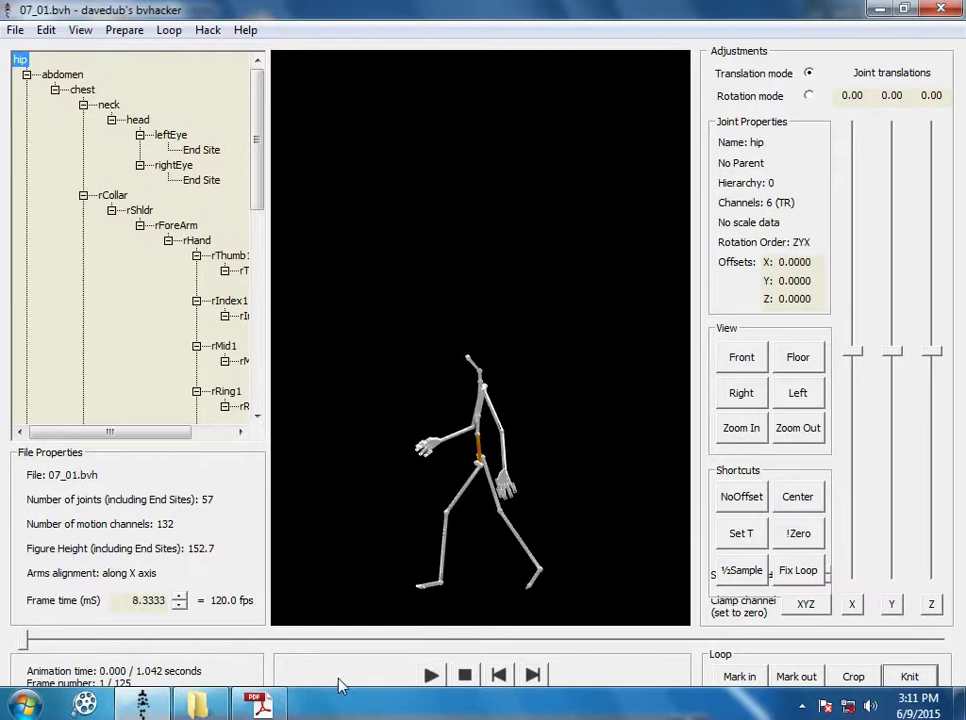
click(431, 675)
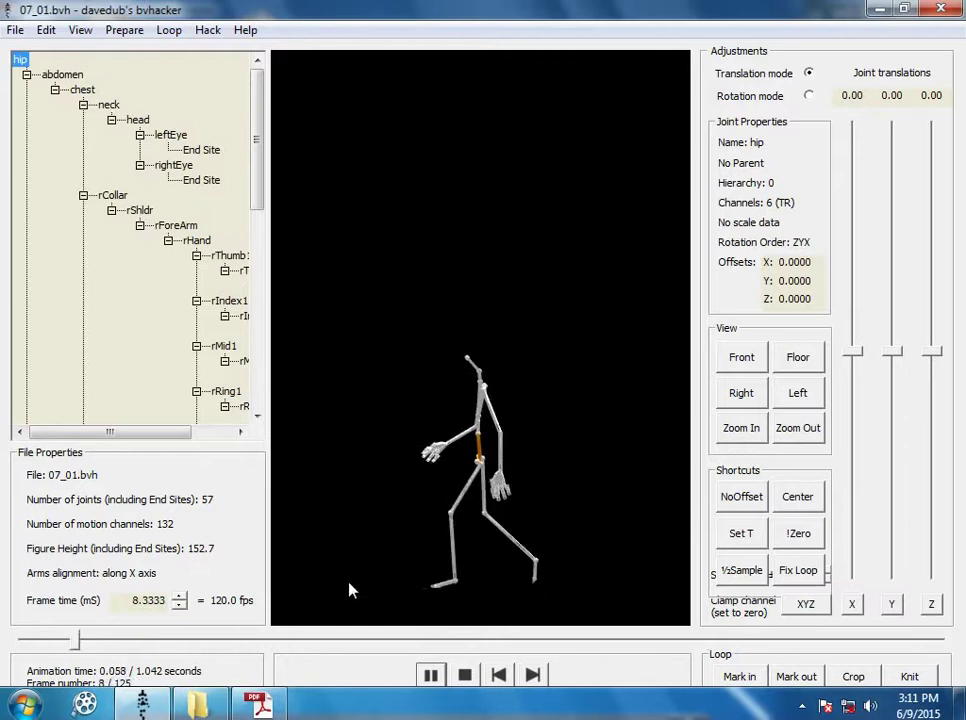
click(465, 675)
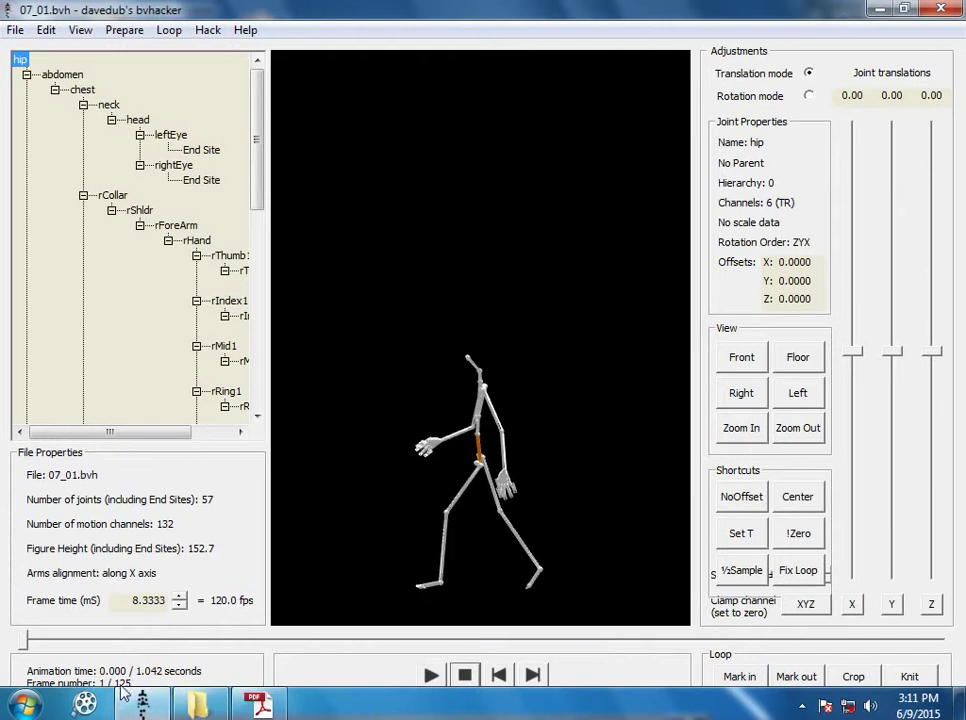
Halve the walk's sampling twice to reach 29.8 fps and preview the reduced animation
click(755, 575)
click(756, 577)
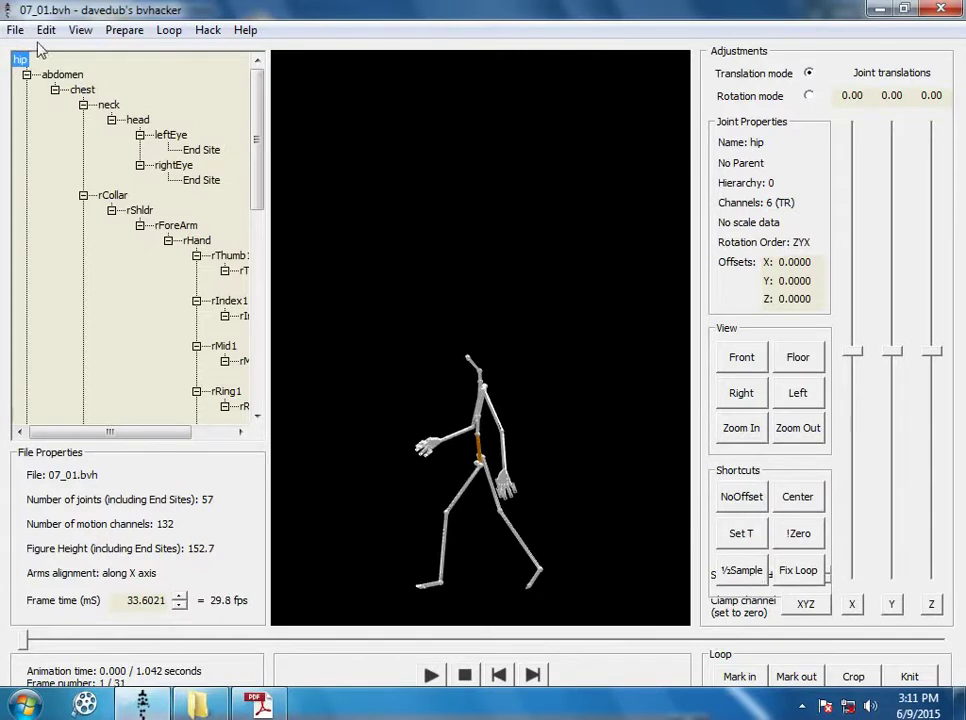
click(431, 675)
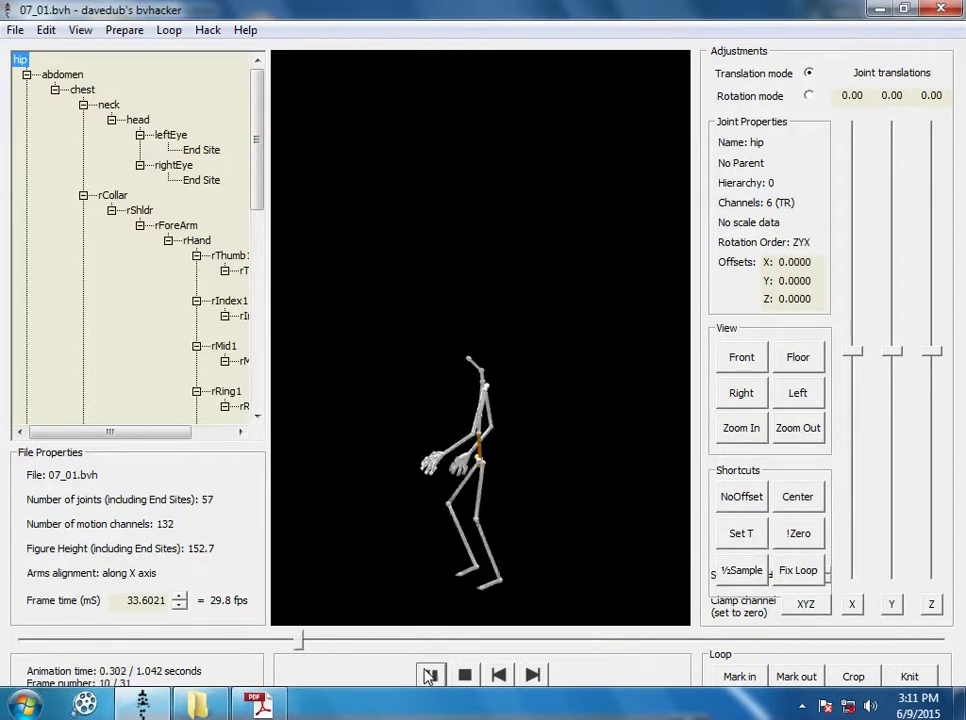
click(464, 675)
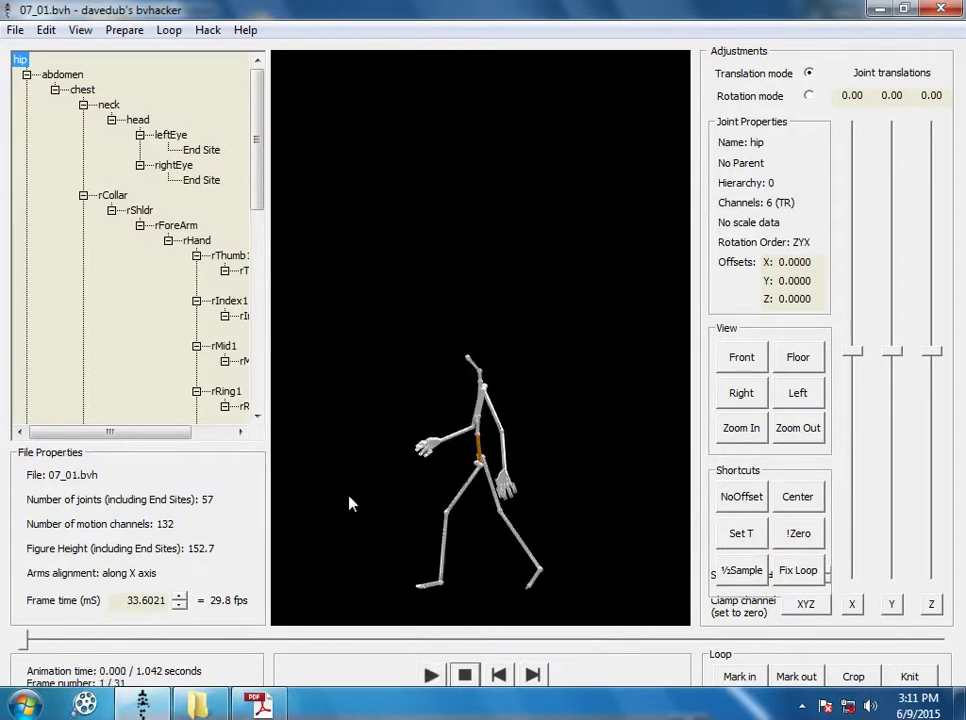
Save the looped animation as a BVH file named walk in the animations folder
click(15, 33)
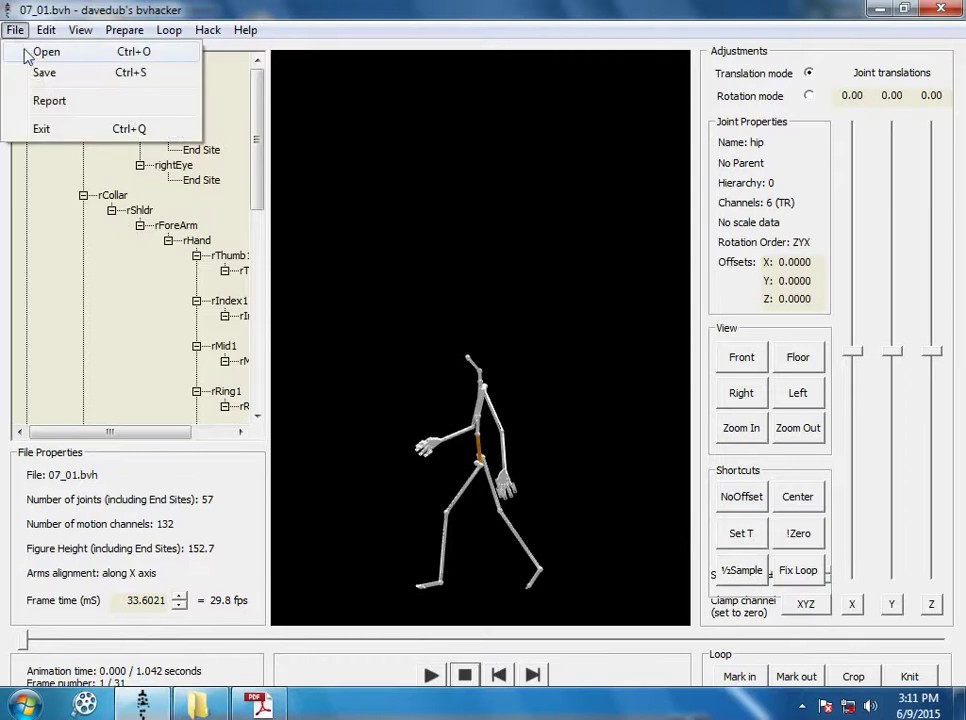
click(39, 71)
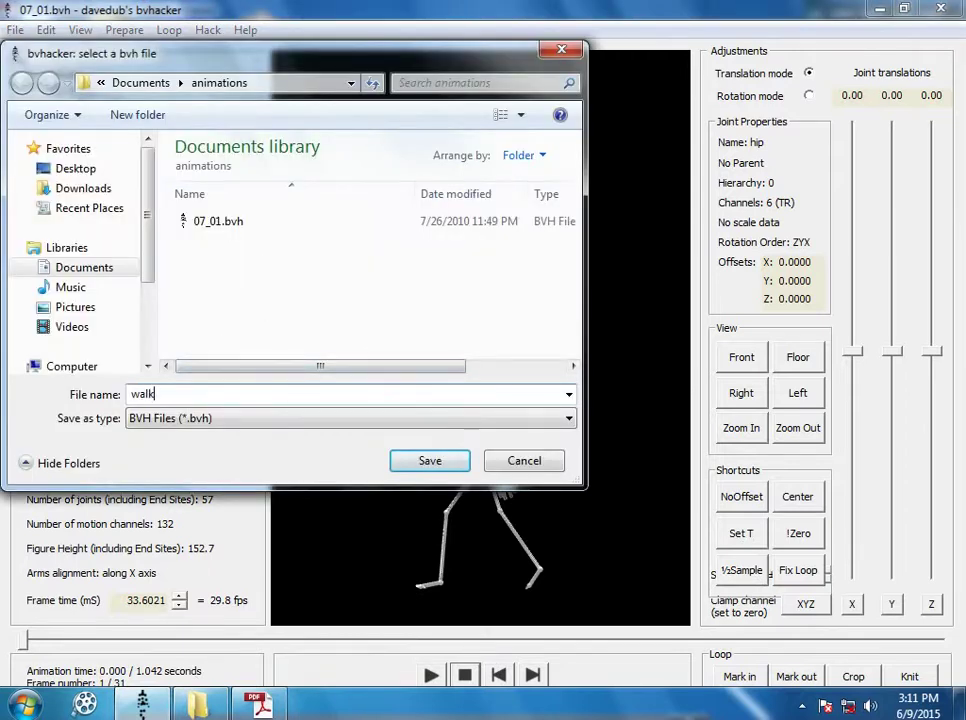
click(430, 461)
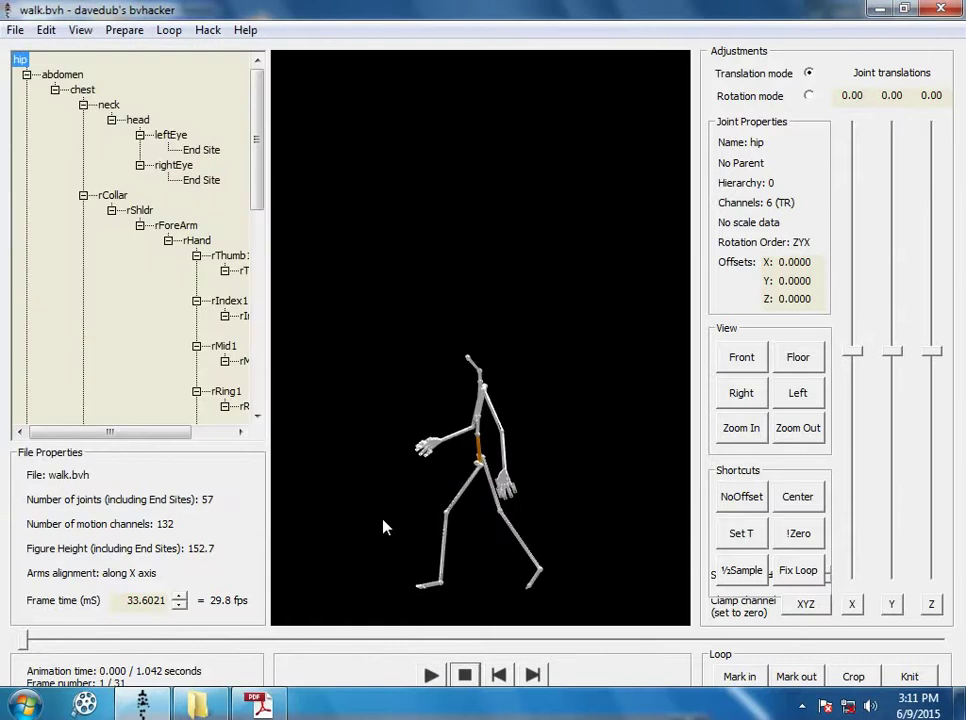
Find the Subject #9 run captures in cmu-mocap-index.pdf and copy 09_01.bvh from the motion capture folder's 09 subfolder
click(259, 705)
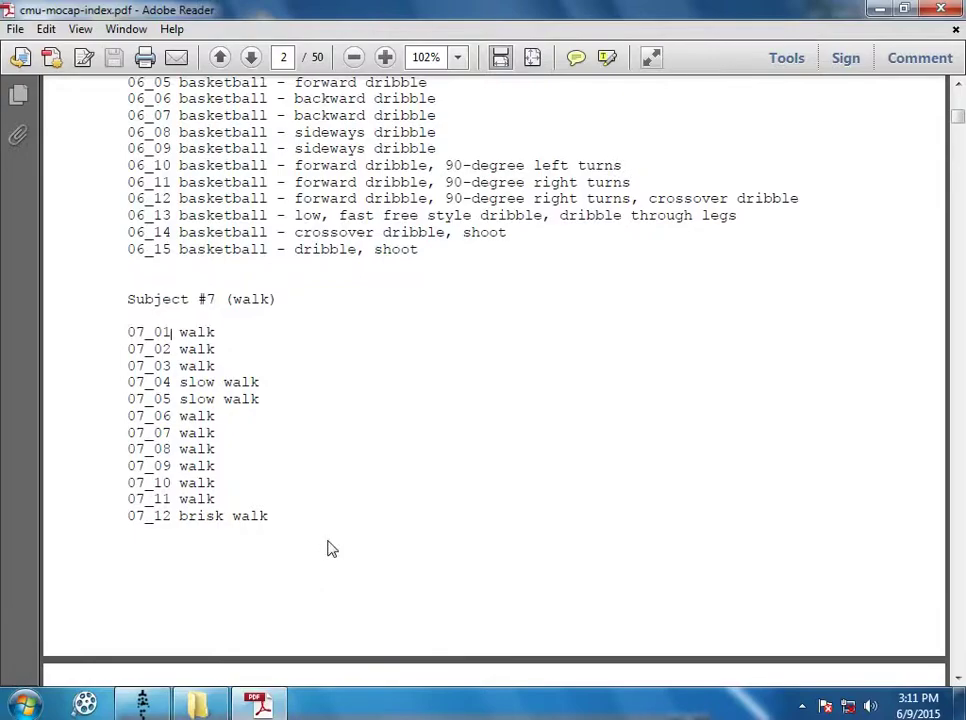
scroll(289, 428, down, 5)
scroll(289, 428, down, 6)
scroll(289, 428, up, 2)
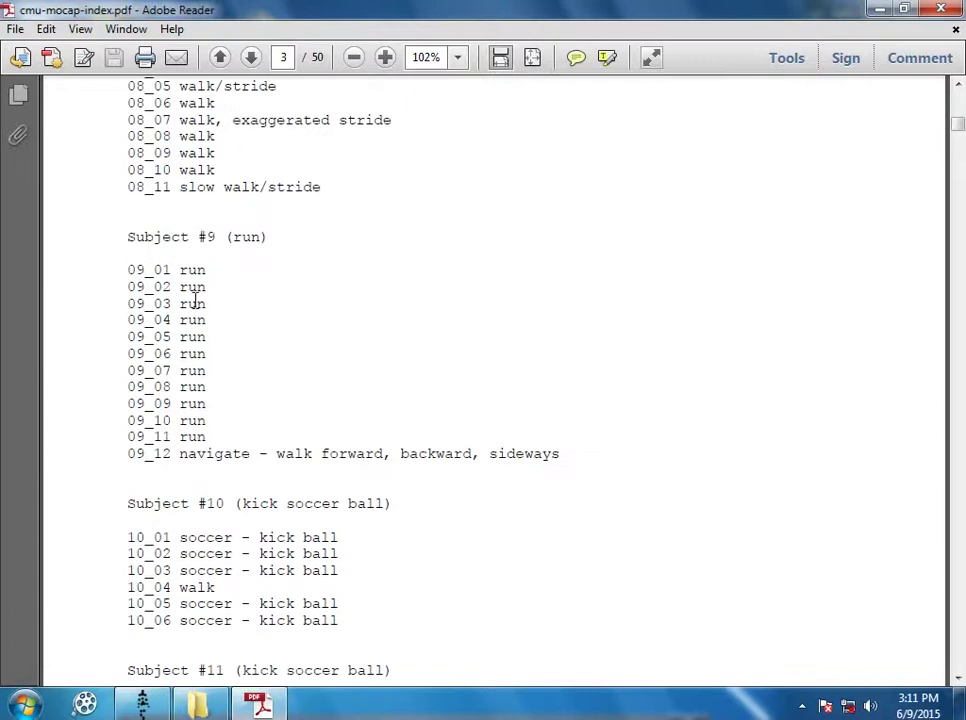
click(199, 705)
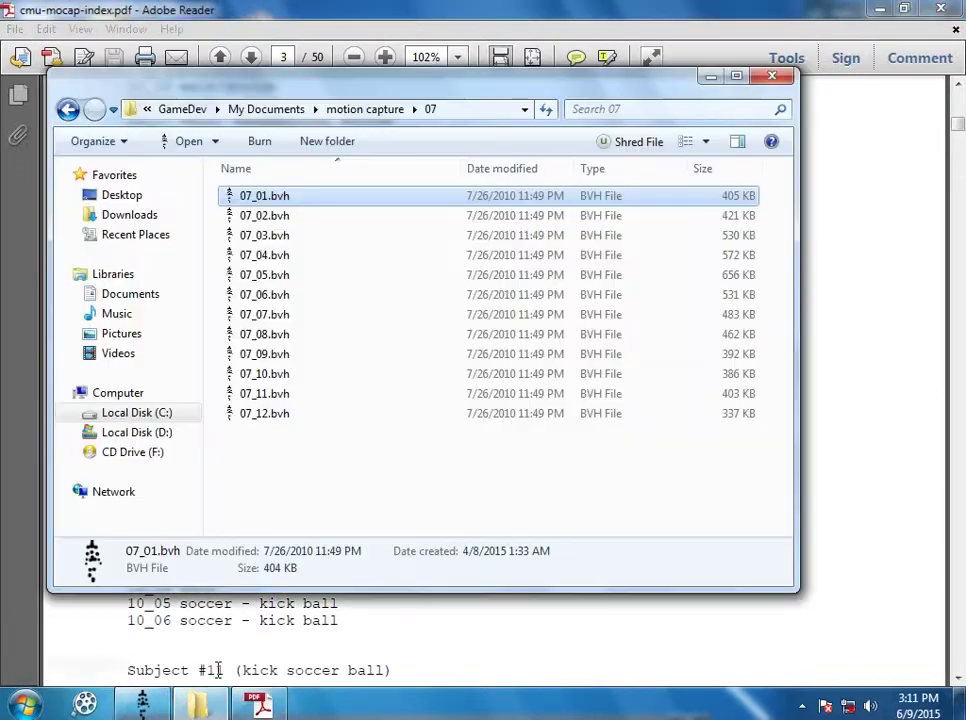
click(68, 109)
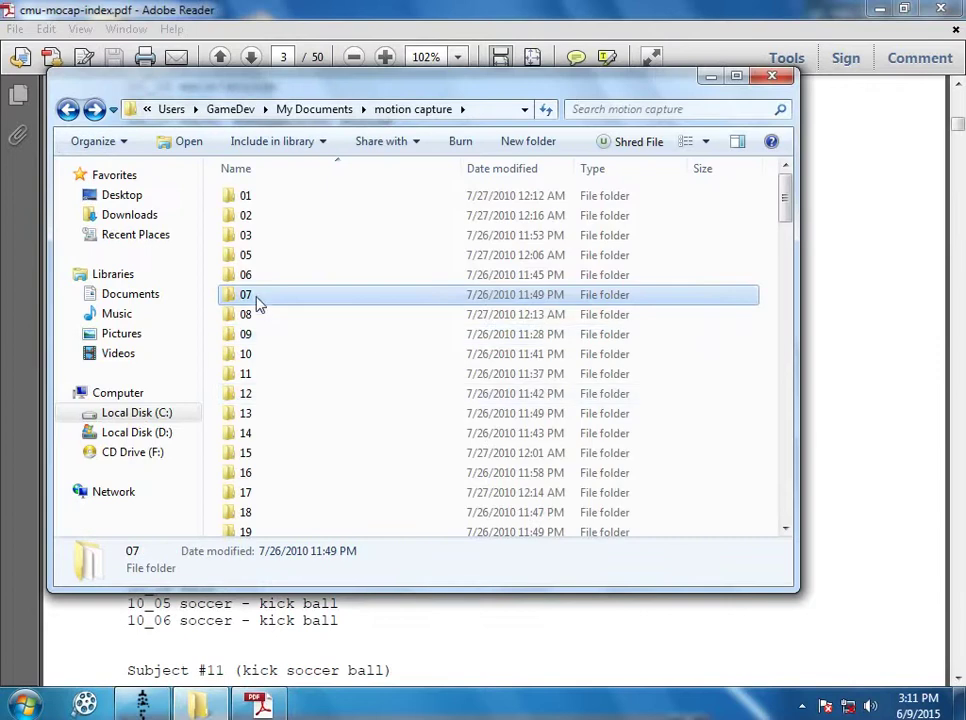
double_click(268, 334)
click(258, 200)
right_click(287, 198)
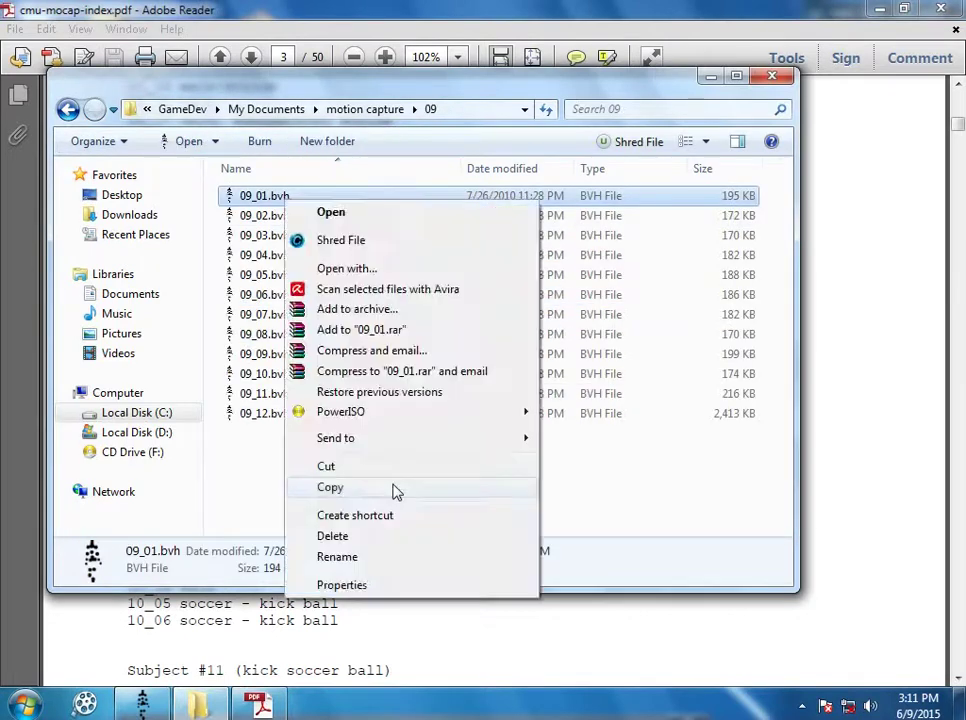
click(371, 491)
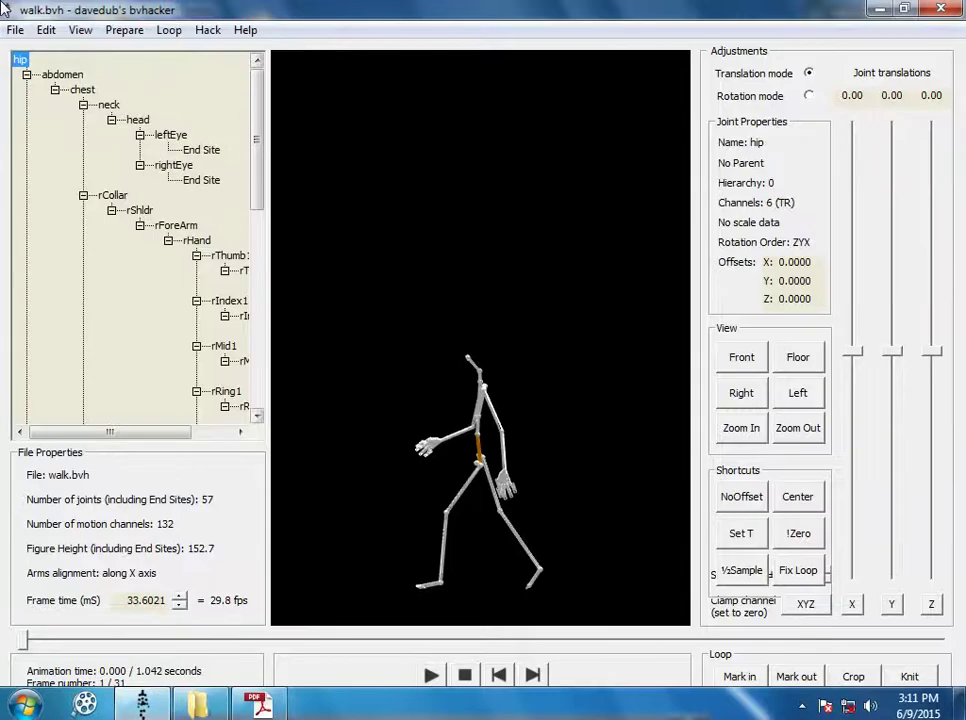
Return to bvhacker and delete 07_01.bvh from the animations folder while choosing a file to open
click(15, 29)
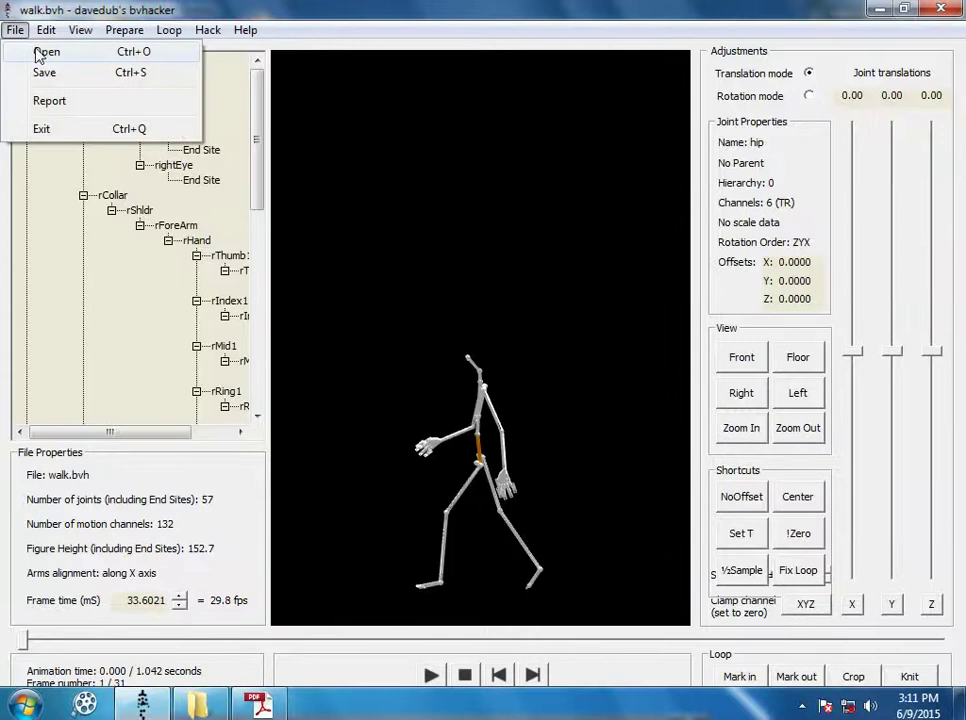
click(40, 50)
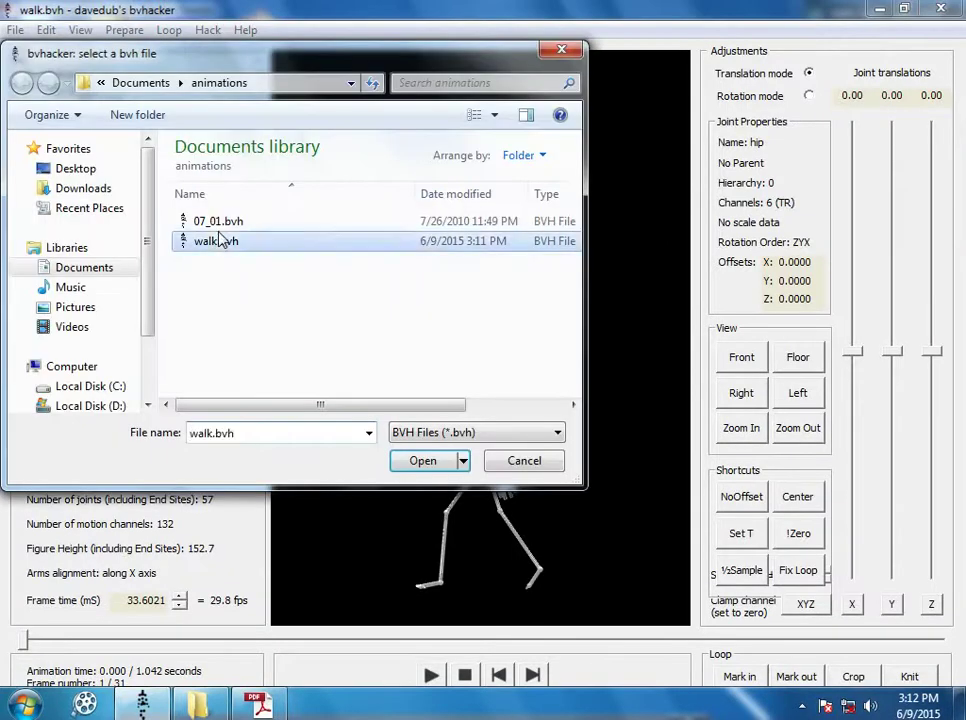
click(218, 221)
right_click(218, 221)
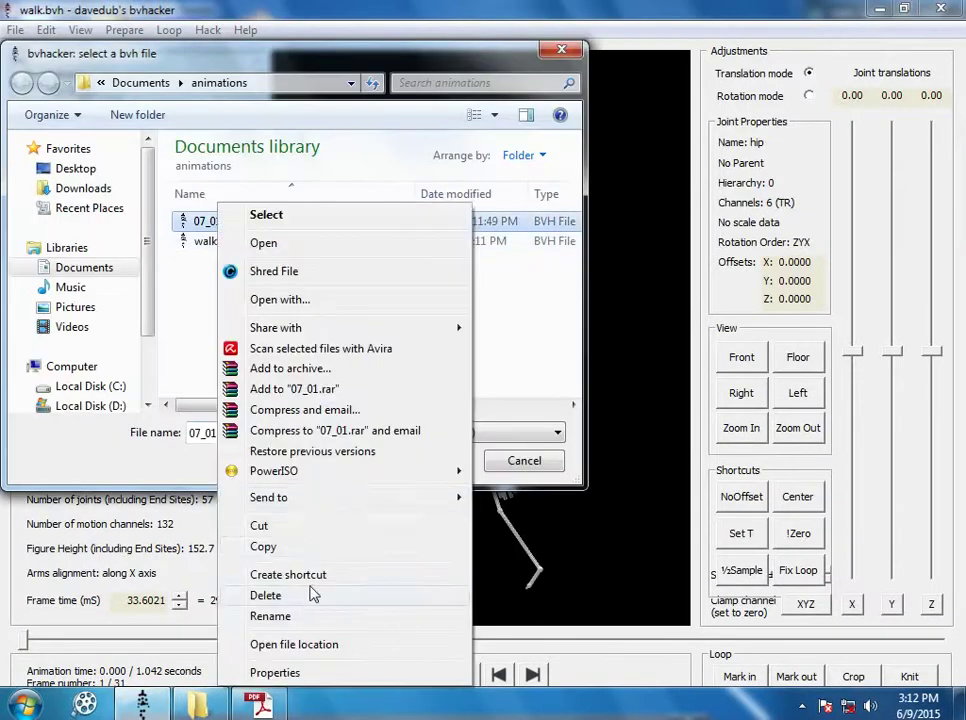
click(310, 595)
click(554, 427)
Paste the copied 09_01.bvh into the animations folder and load it
right_click(217, 257)
click(288, 394)
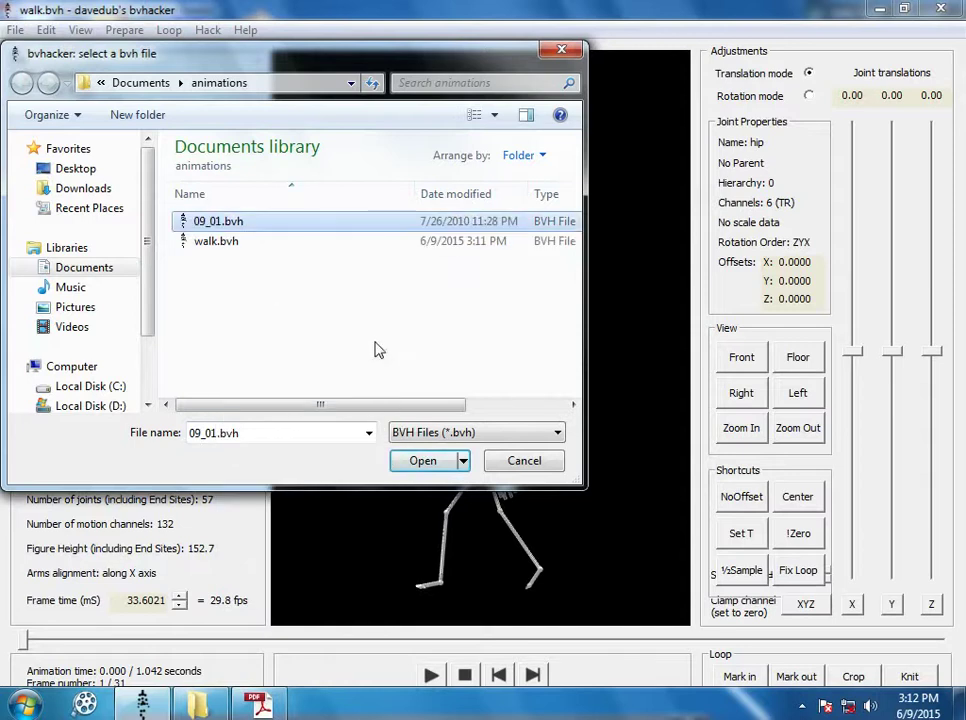
click(429, 460)
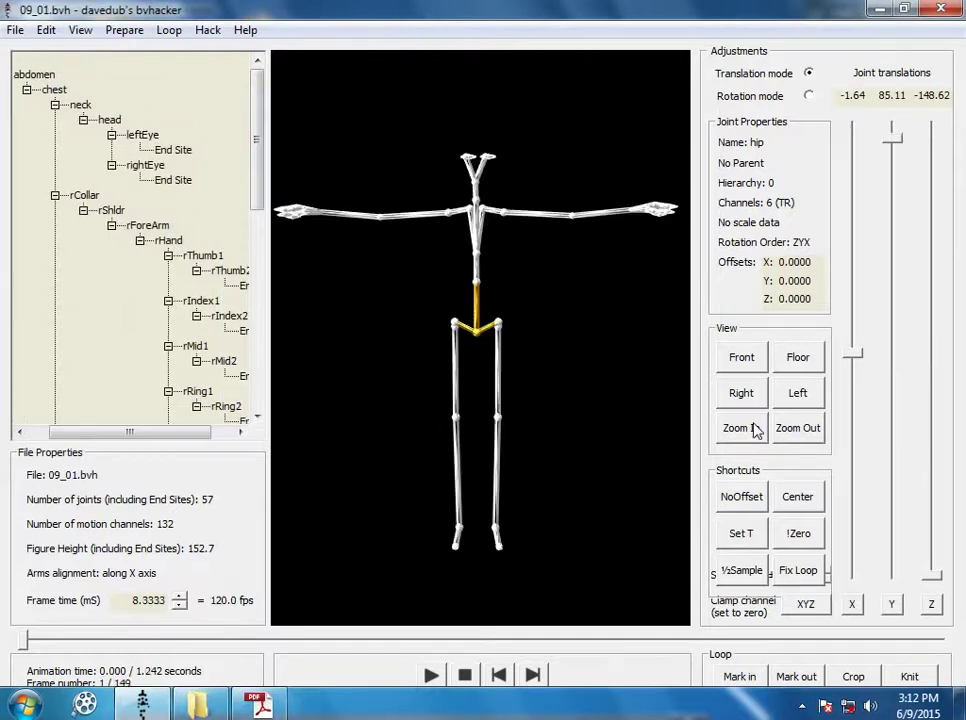
Center the run figure and clamp all three hip translation channels, X, Y and Z, to zero
click(800, 429)
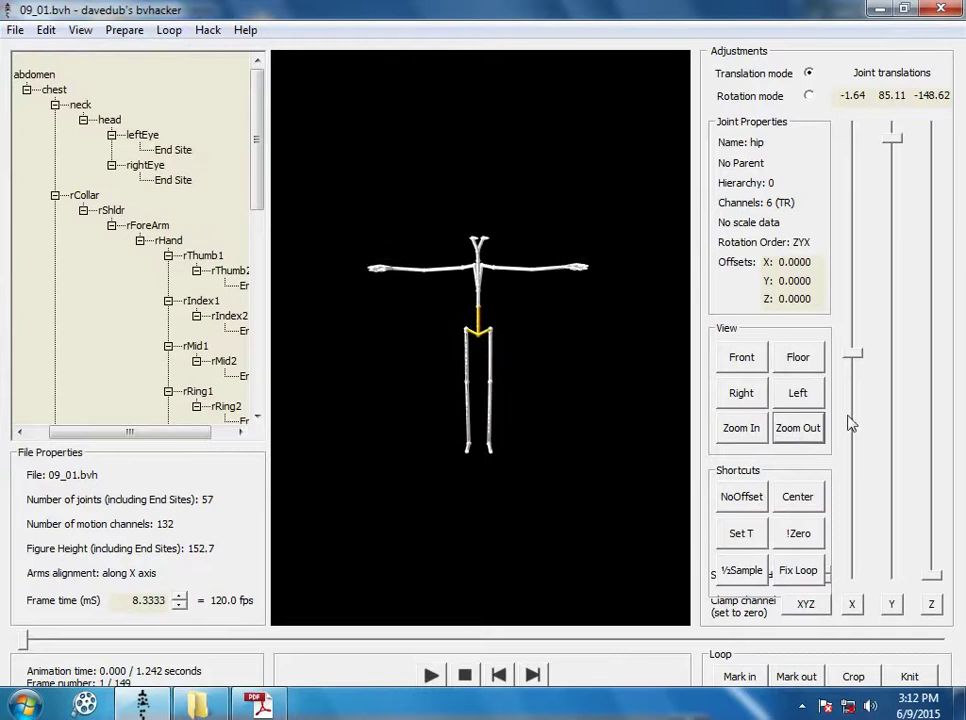
click(808, 503)
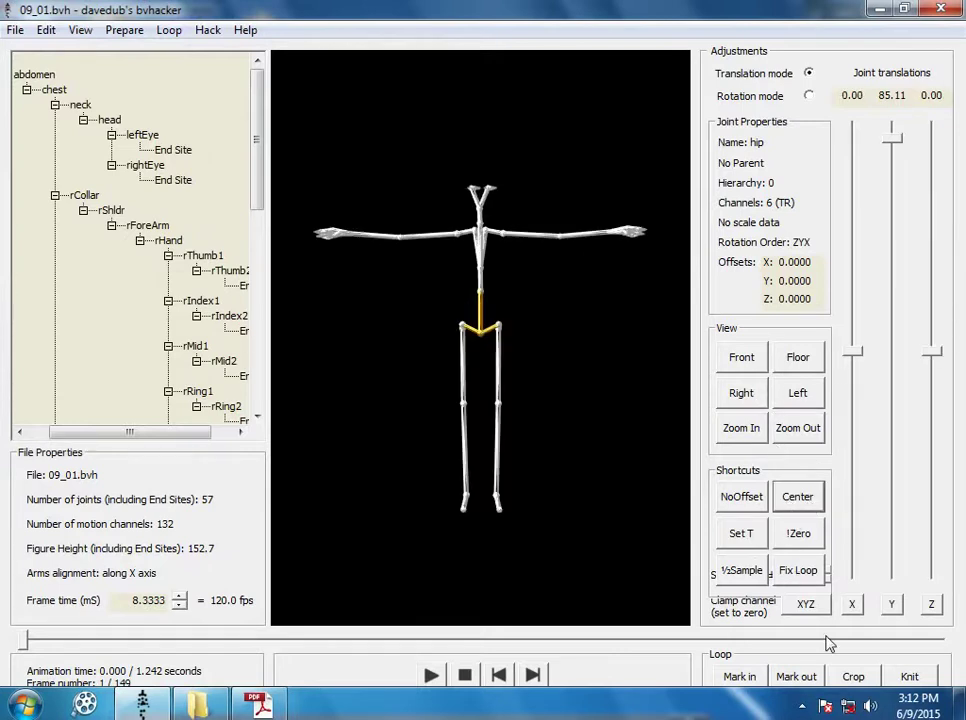
click(800, 608)
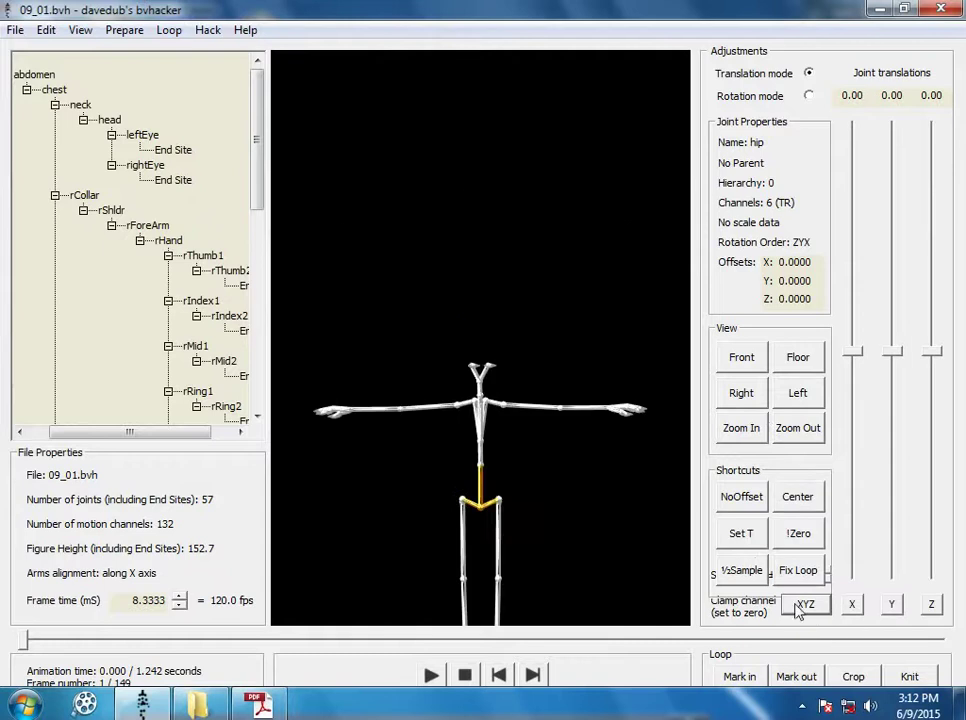
Preview the in-place run from the front, and play it from the left side up to a stride pose at frame 42
click(798, 428)
click(431, 675)
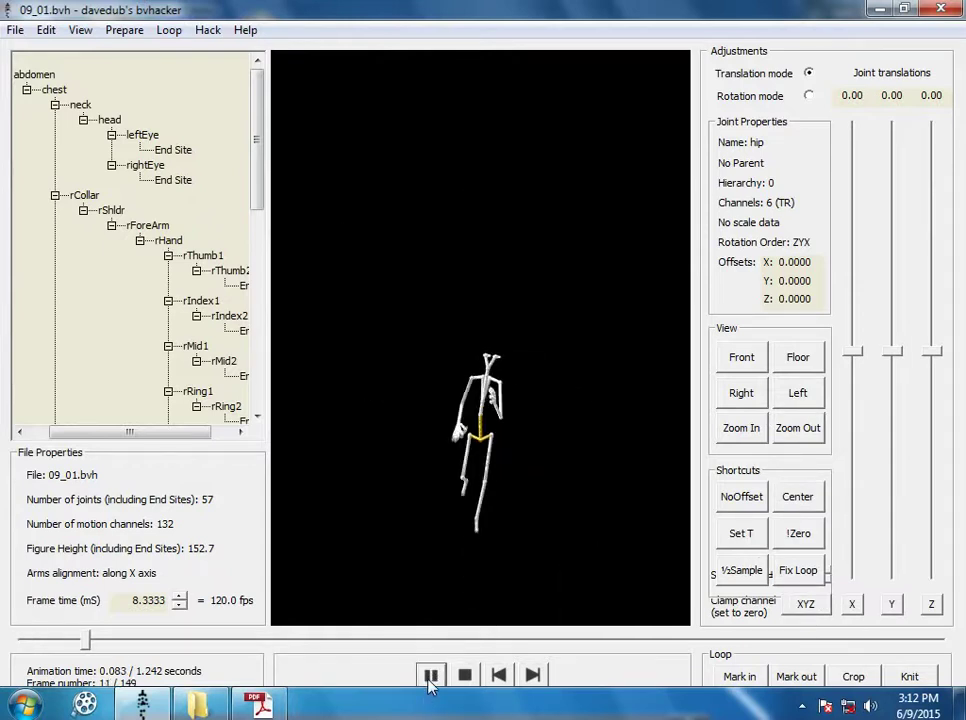
click(464, 676)
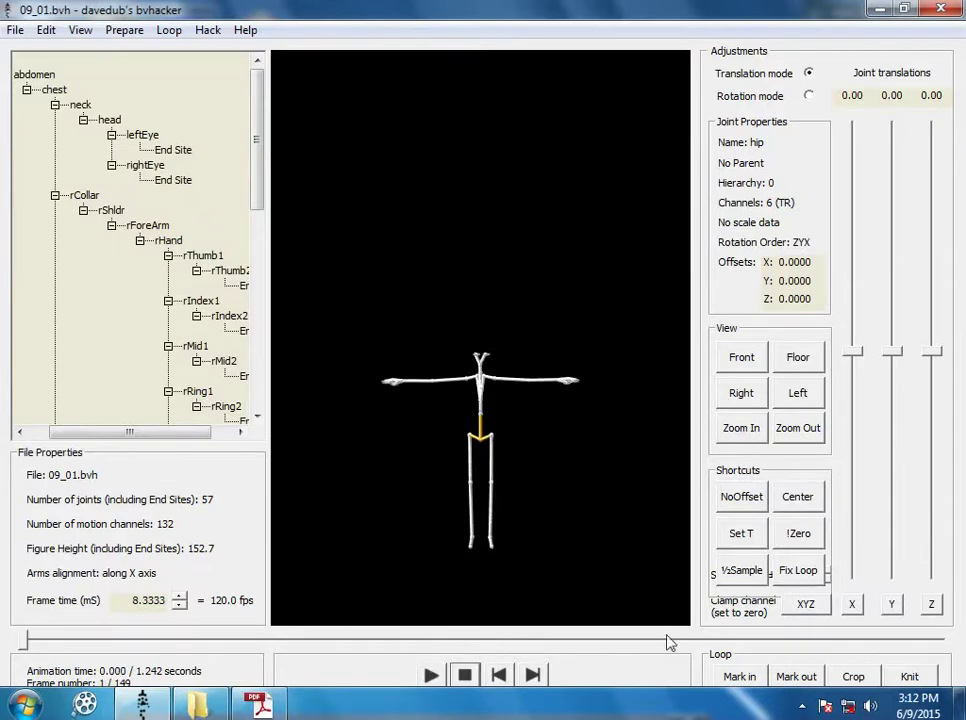
click(797, 395)
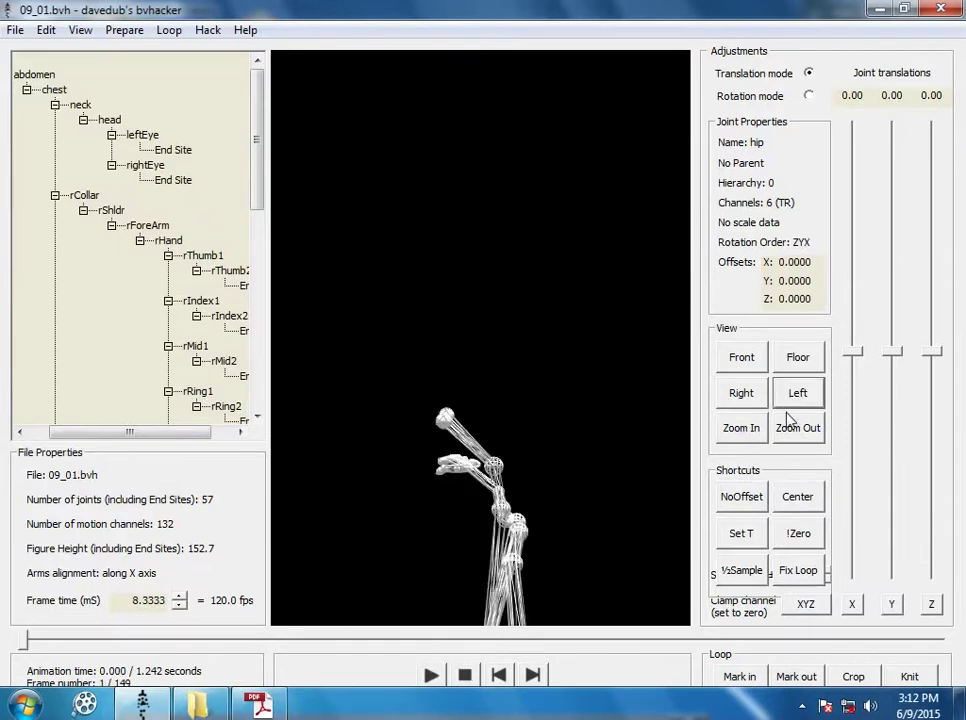
click(431, 675)
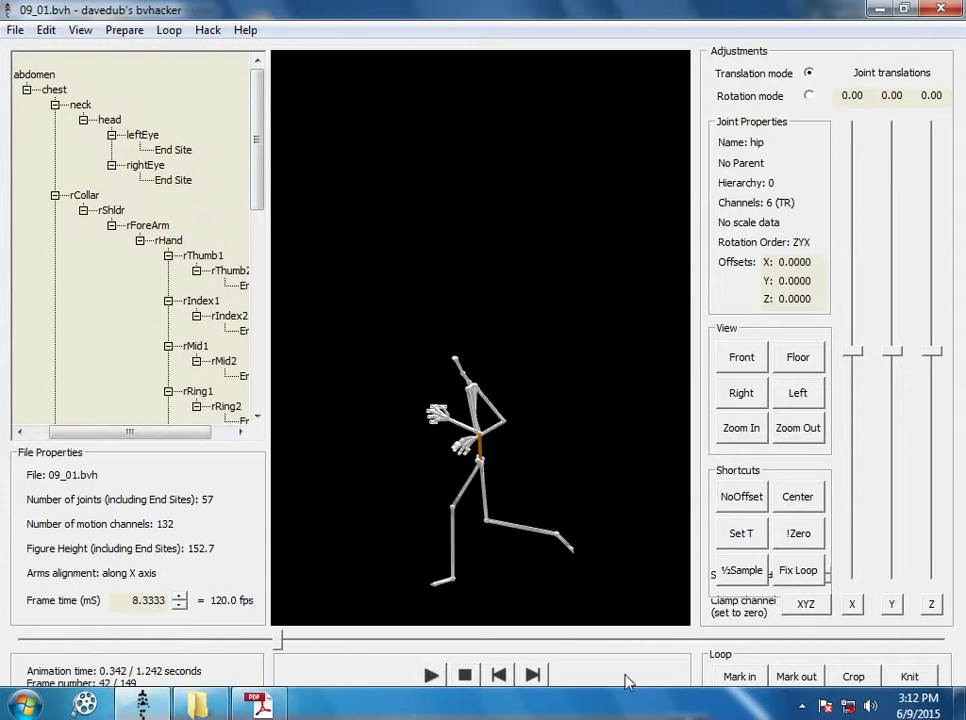
Step the run back to frame 34 and mark it as the loop's start
click(499, 676)
click(499, 676)
click(499, 676)
click(499, 676)
click(499, 676)
click(499, 676)
click(499, 676)
click(499, 676)
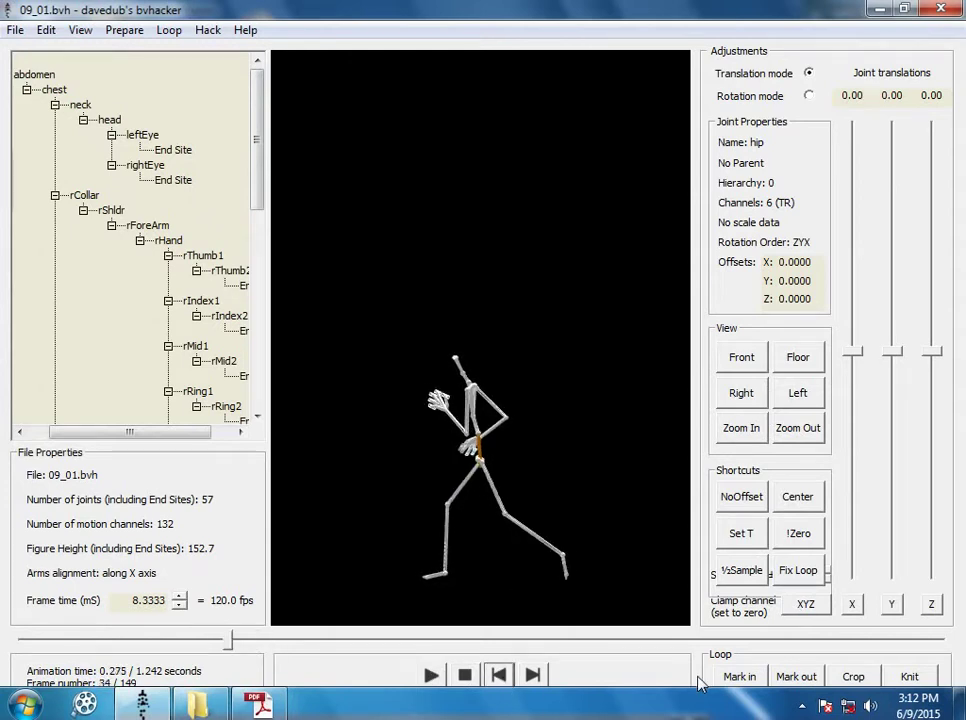
click(738, 677)
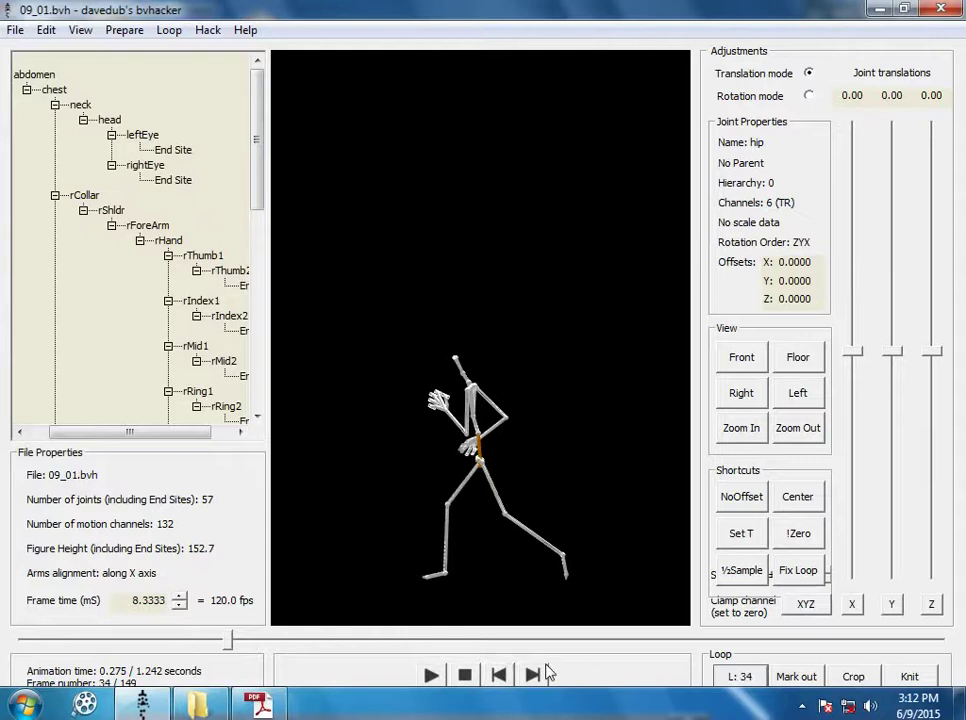
Play on to the matching stride pose, mark frame 126 as the loop's end, and crop the animation to the marked range
click(430, 676)
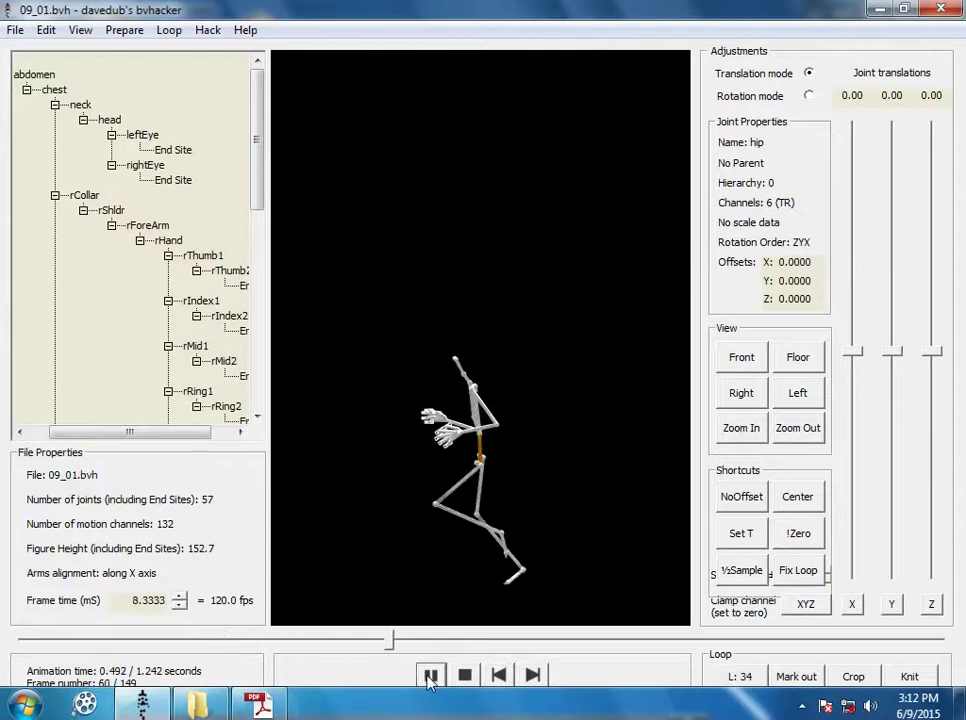
click(431, 676)
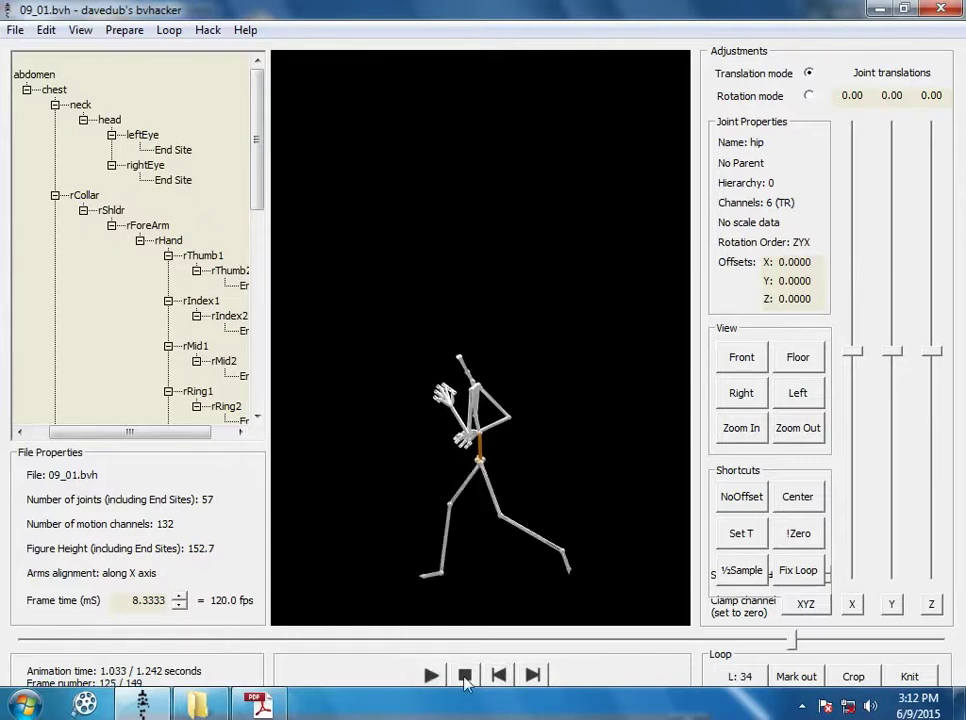
click(499, 676)
click(536, 677)
click(536, 677)
click(791, 678)
click(853, 677)
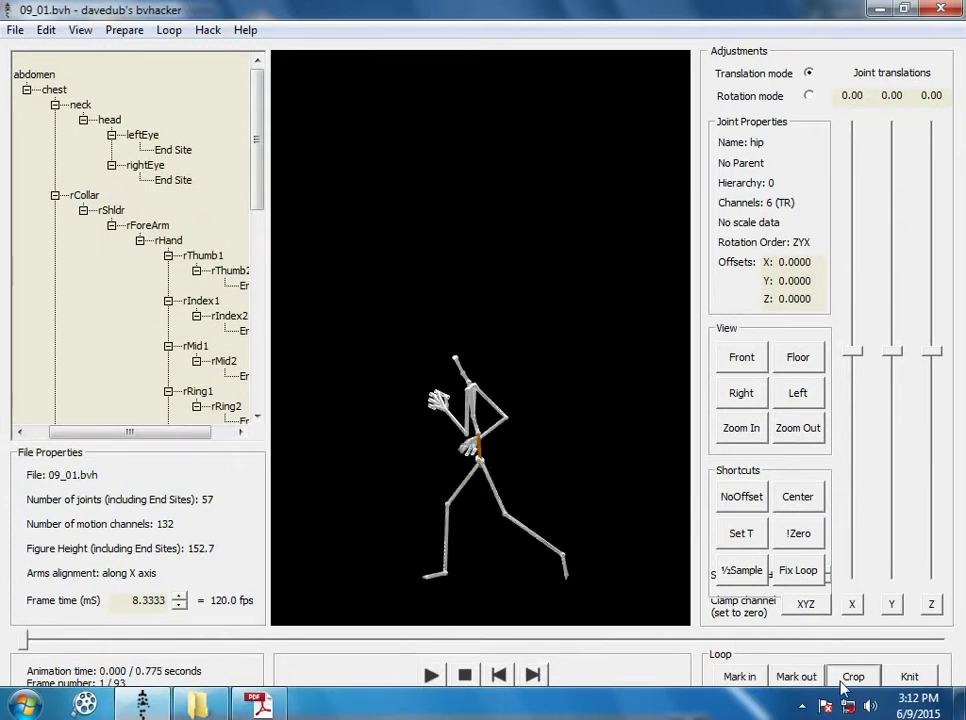
Knit the cropped run's ends together and preview the resulting loop
click(911, 680)
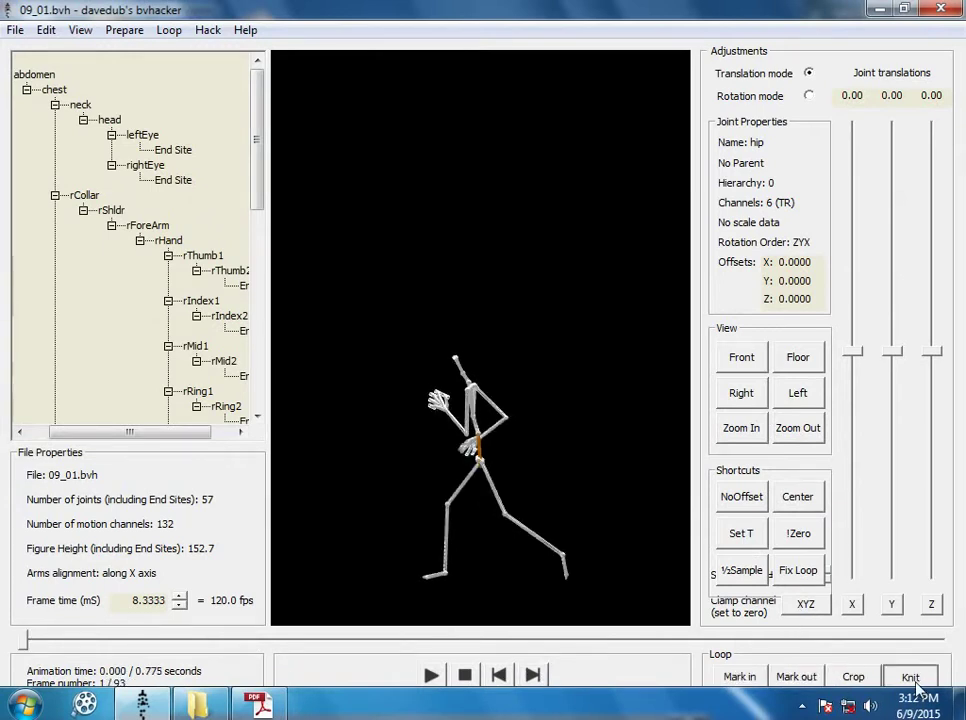
click(428, 676)
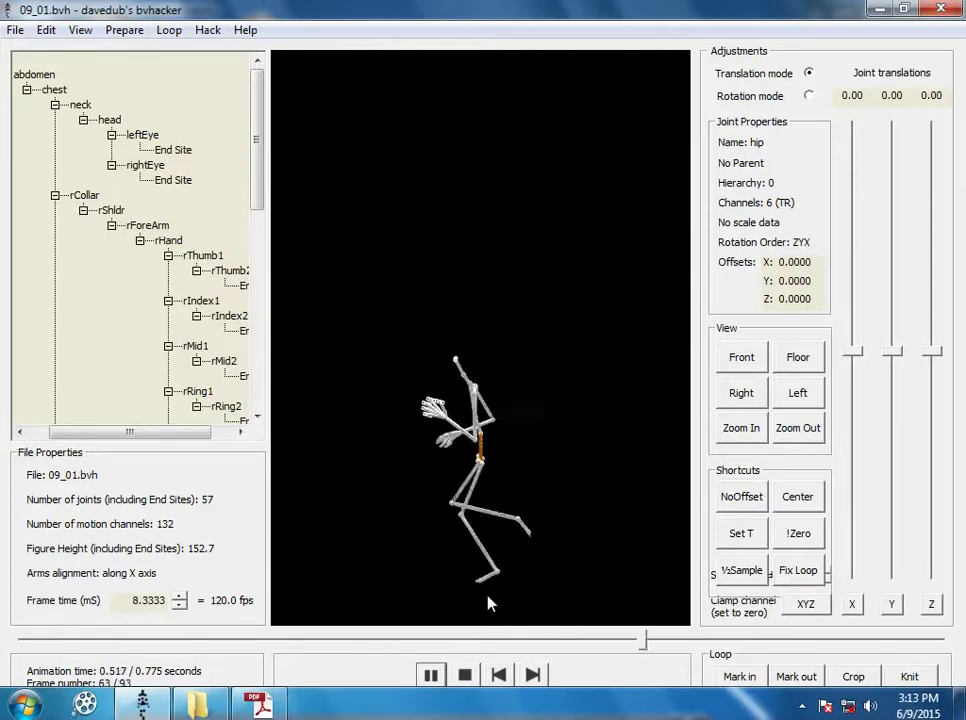
click(466, 675)
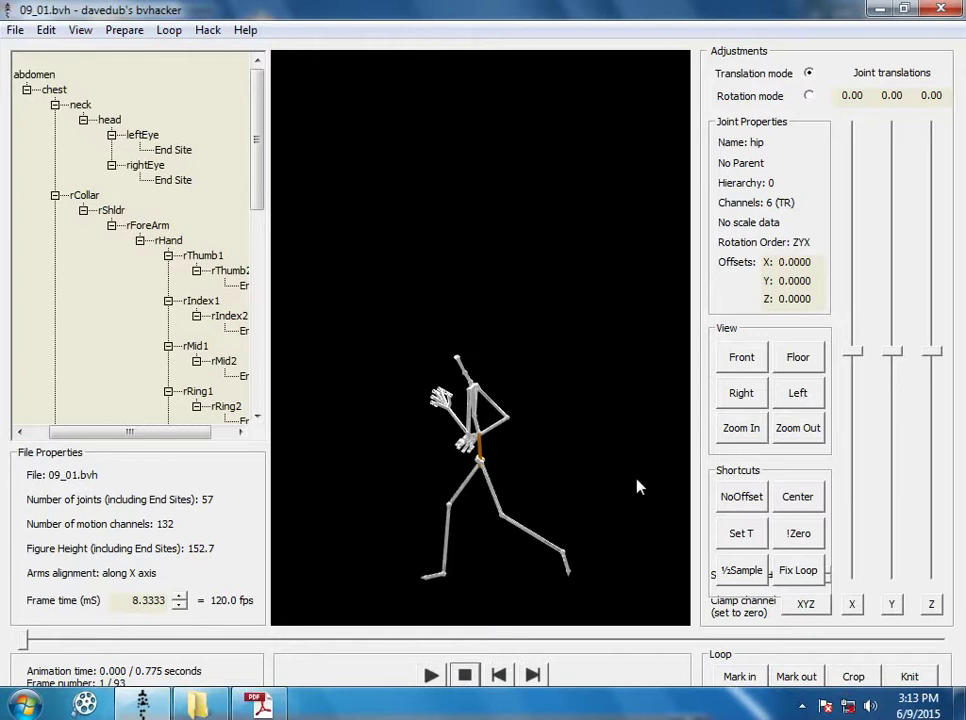
Apply NoOffset, rotate the neck joint to about -2.84 on X to raise the head, and preview the run
click(740, 497)
click(808, 96)
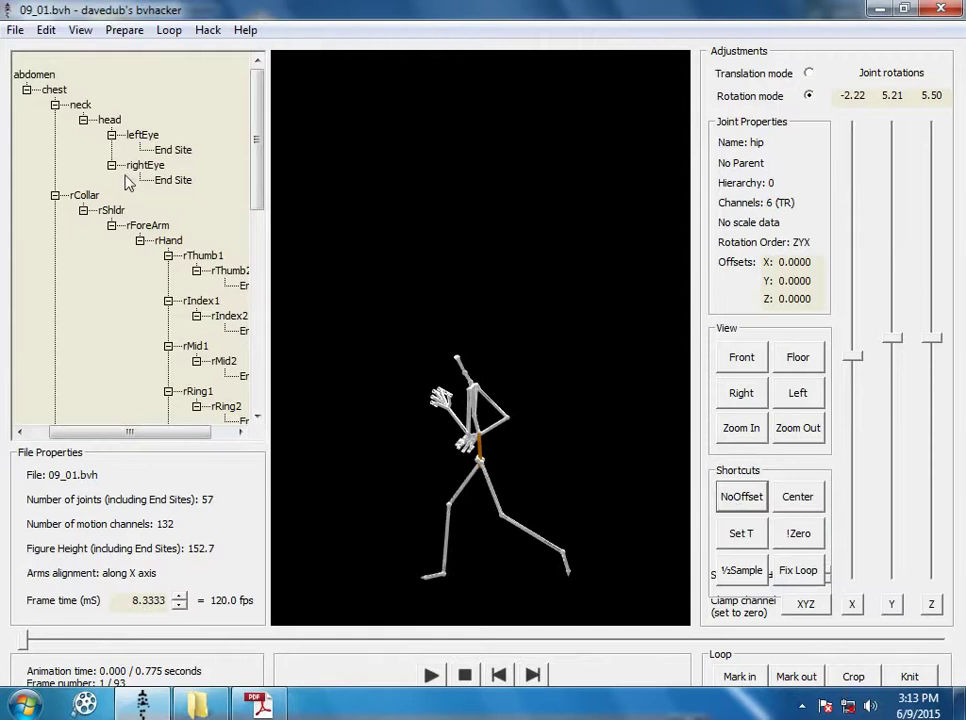
click(80, 105)
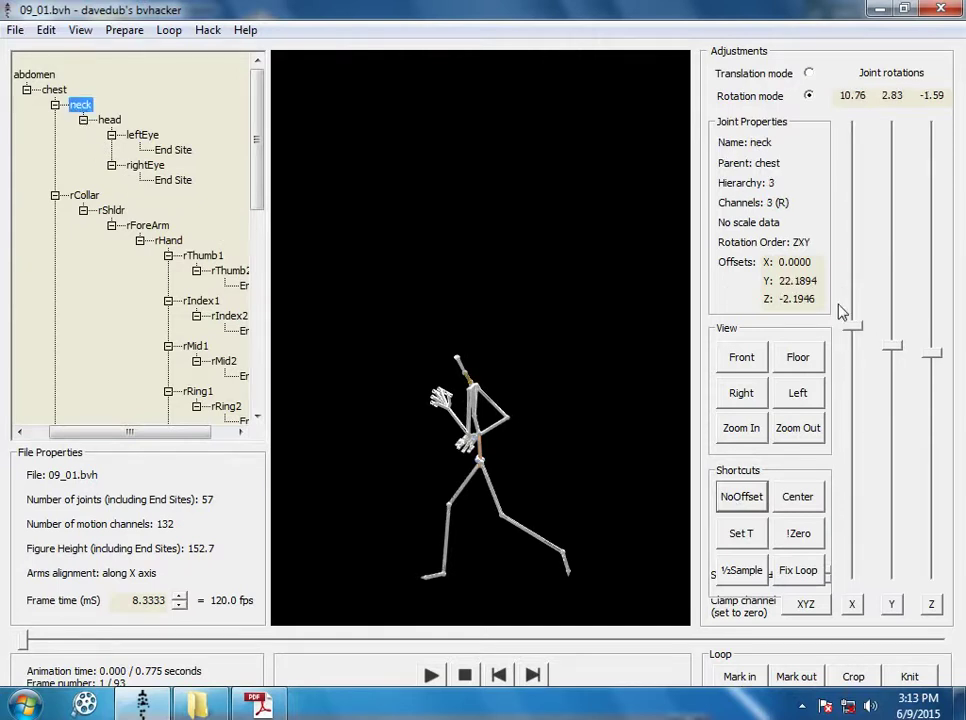
drag(847, 327, 851, 367)
click(430, 676)
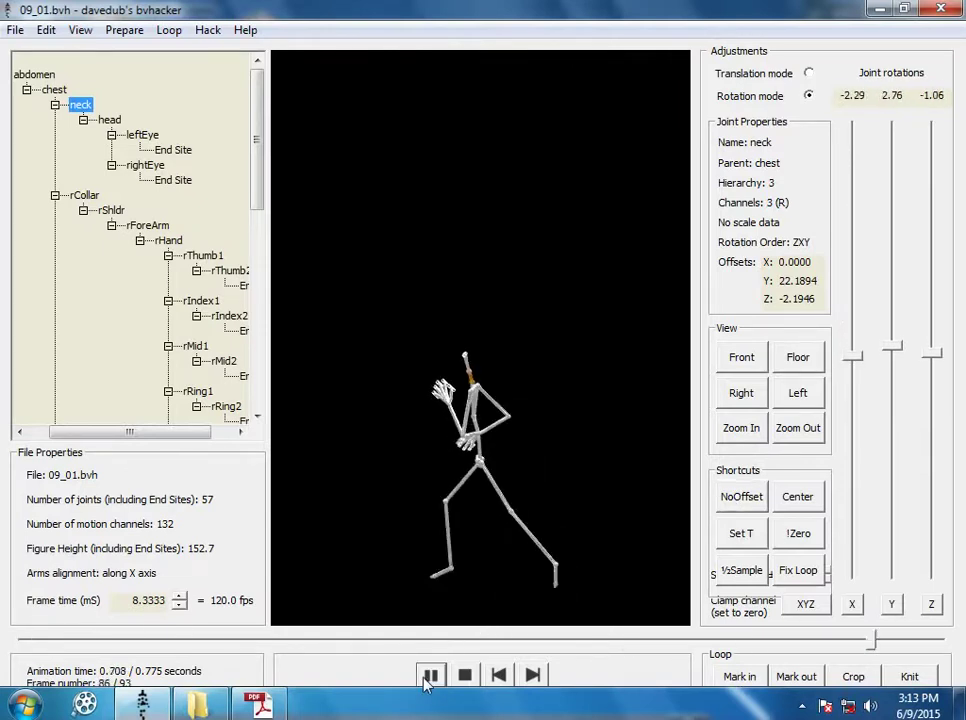
click(466, 675)
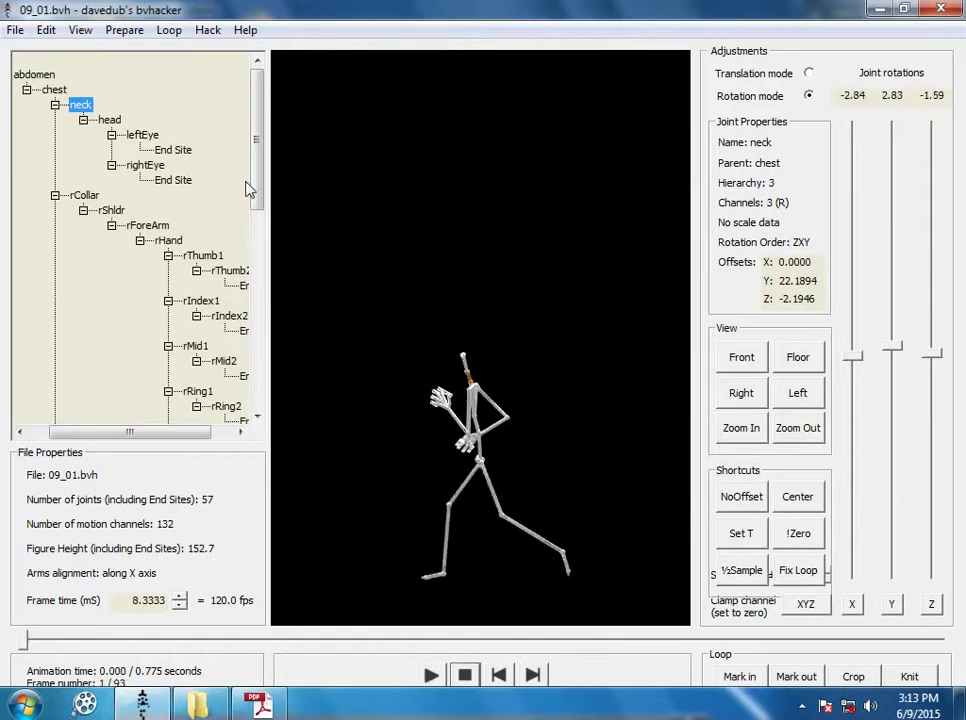
Halve the animation's sampling twice, down to 29.7 fps, and save it as run in the animations folder
click(742, 570)
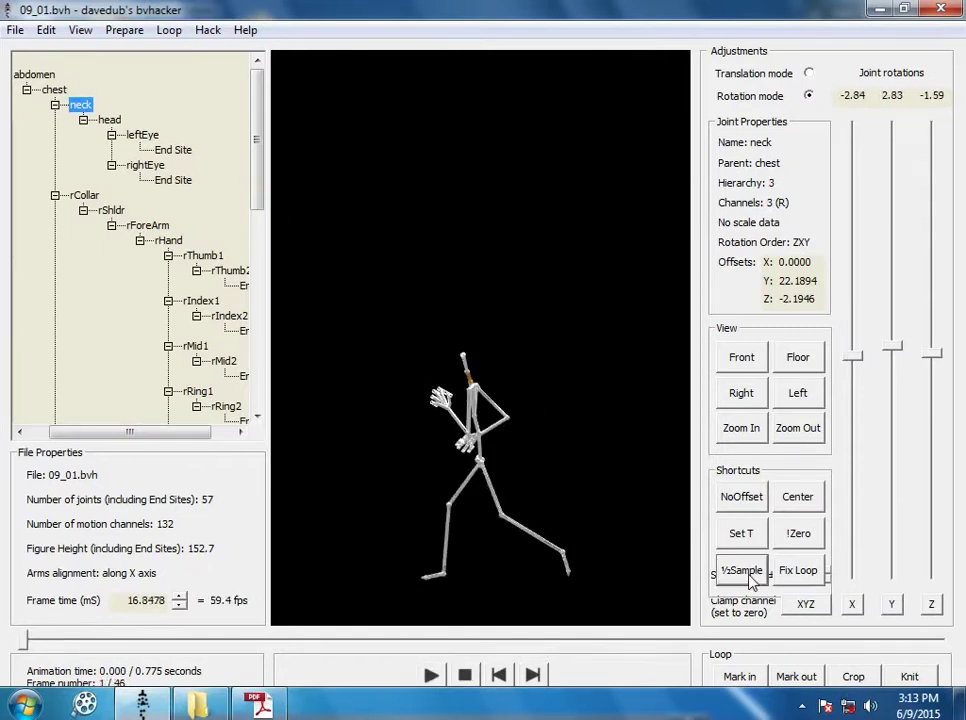
click(742, 570)
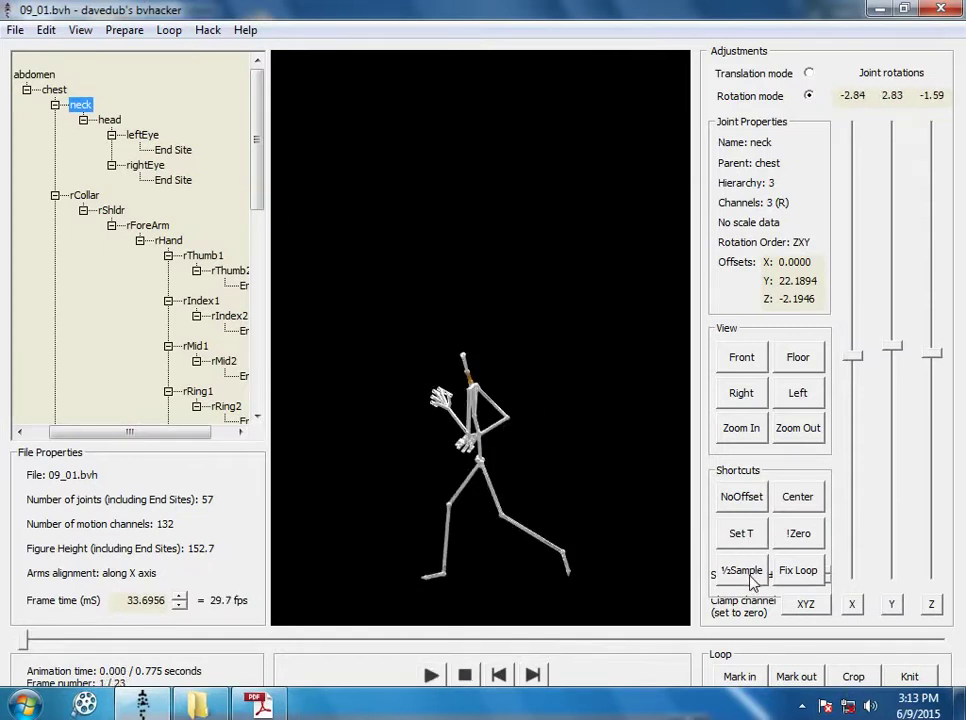
click(15, 30)
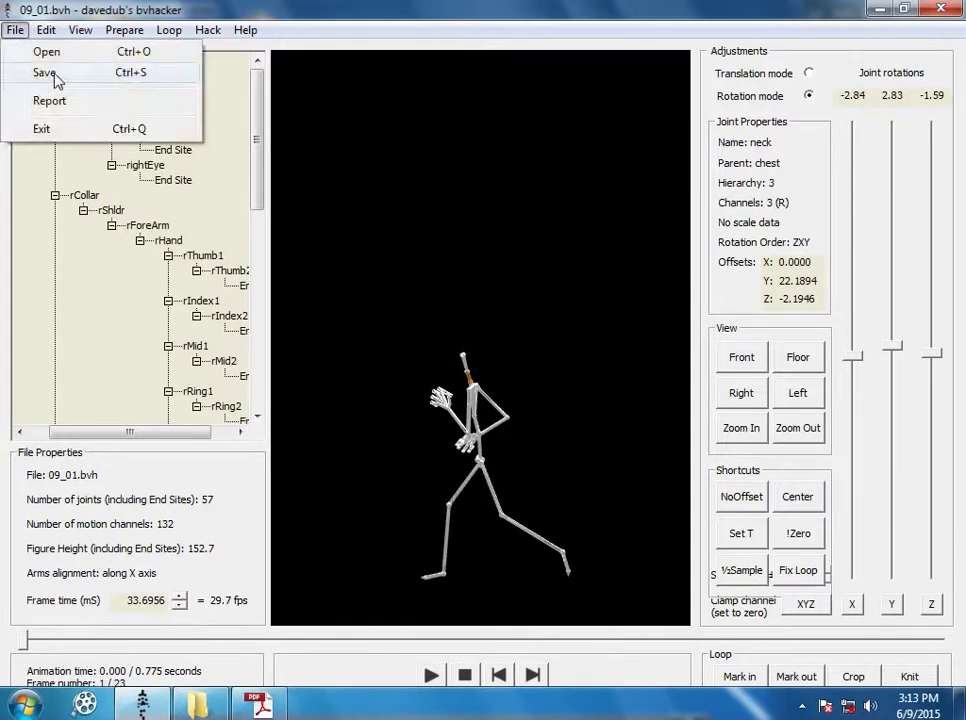
click(56, 76)
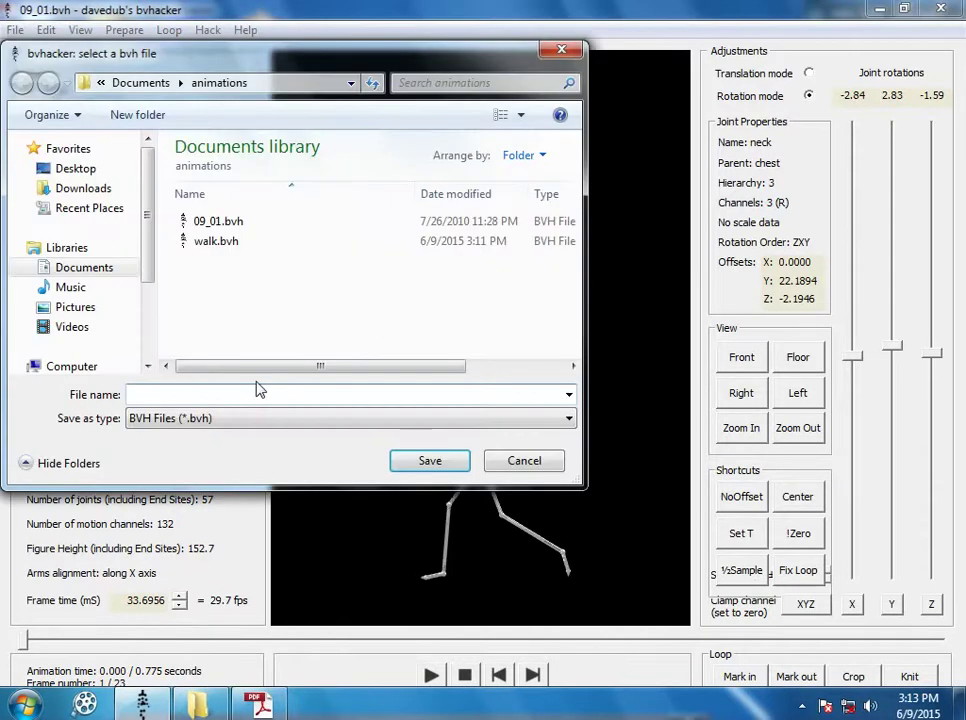
text(run)
click(430, 460)
Switch to cmu-mocap-index.pdf in Adobe Reader and look through the subject lists for a jump capture
key(alt+Tab)
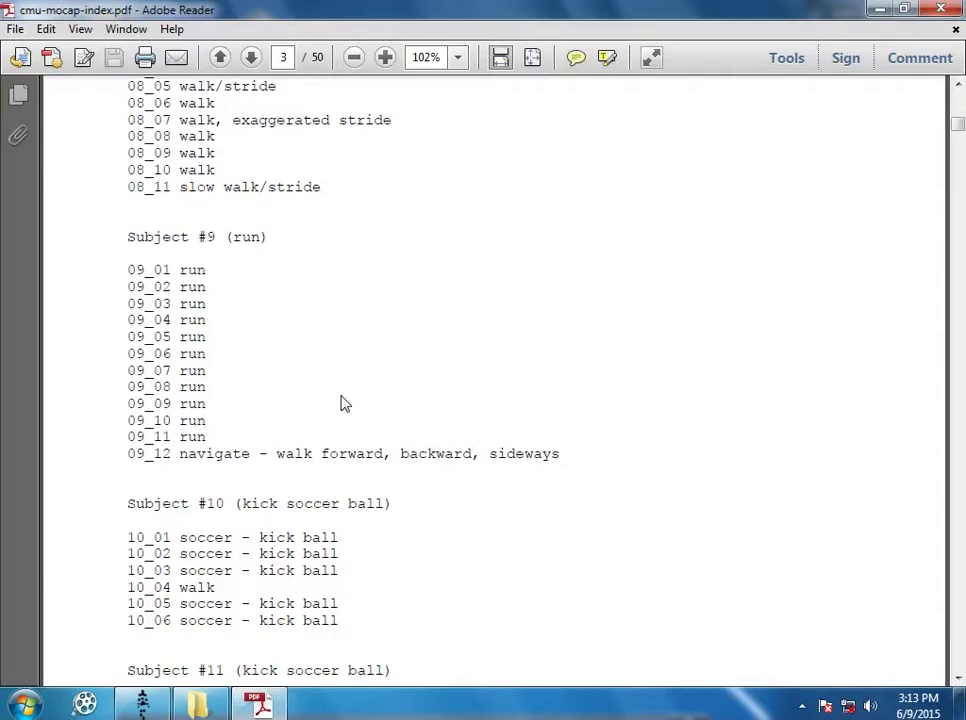
scroll(334, 420, down, 10)
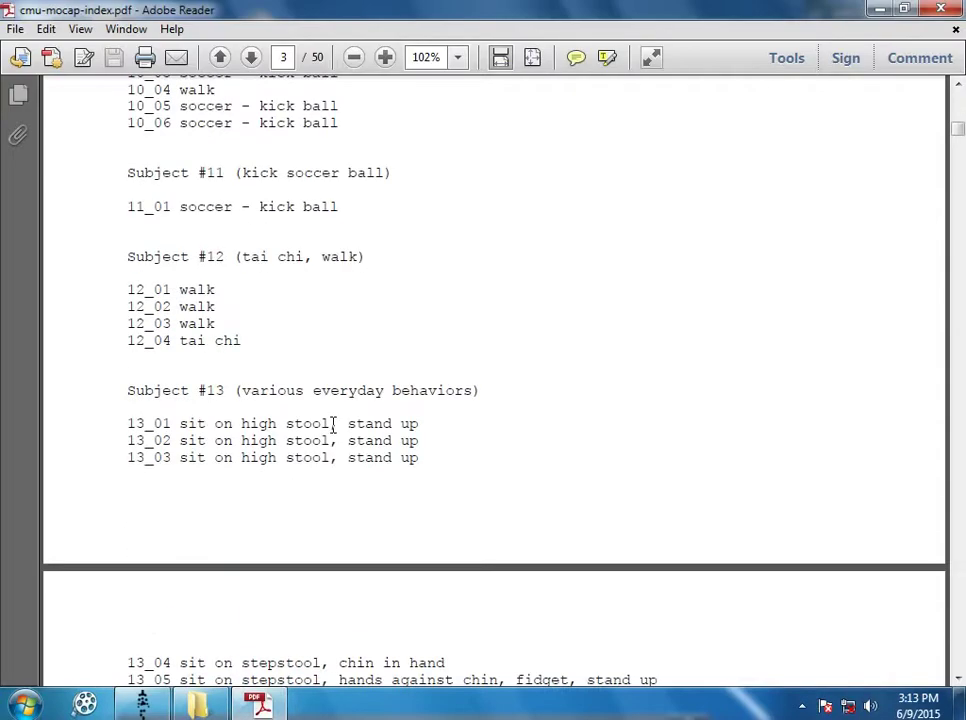
scroll(334, 425, down, 13)
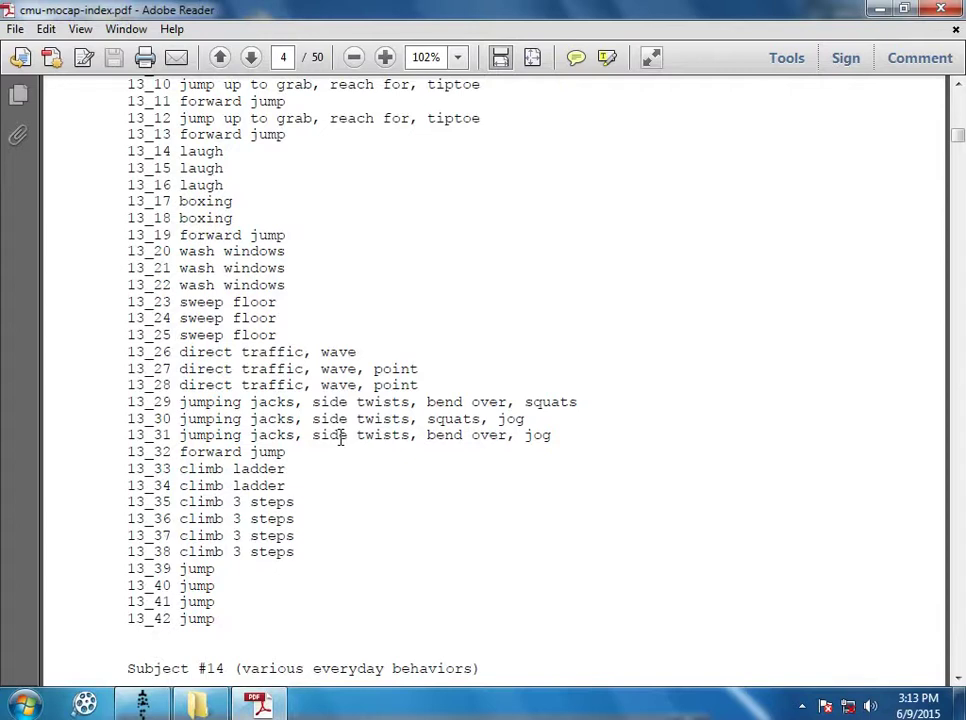
scroll(340, 440, up, 3)
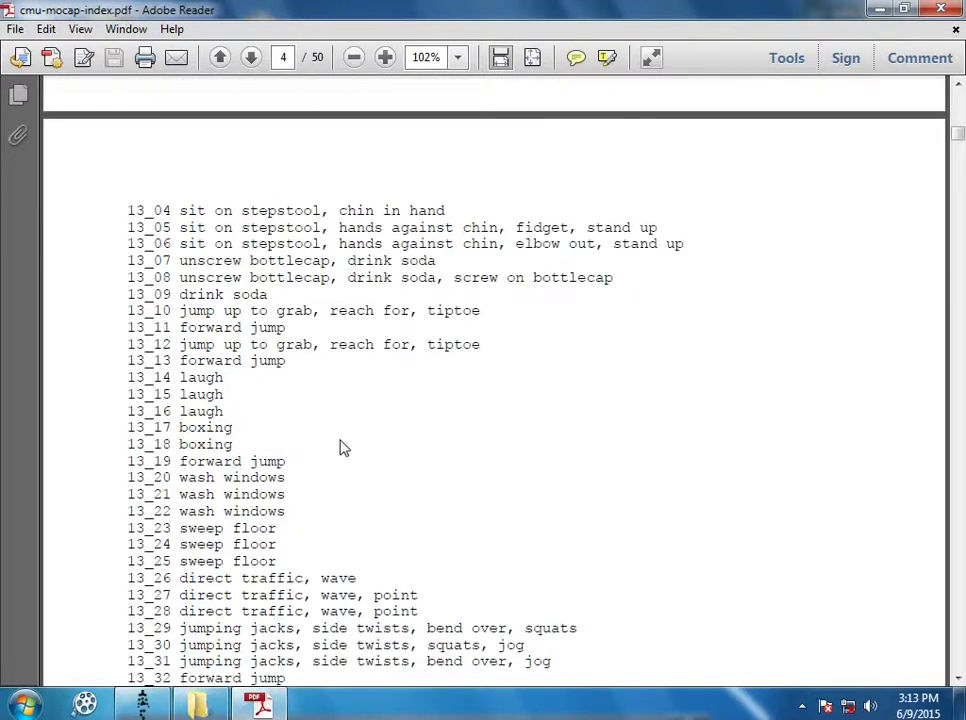
scroll(340, 447, up, 12)
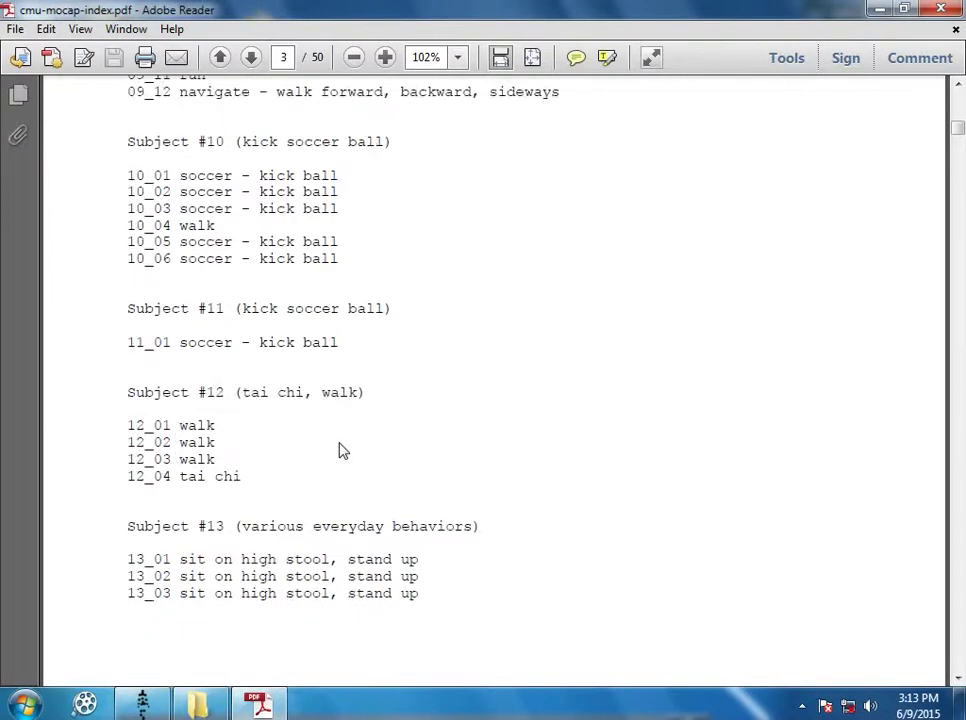
scroll(340, 445, down, 20)
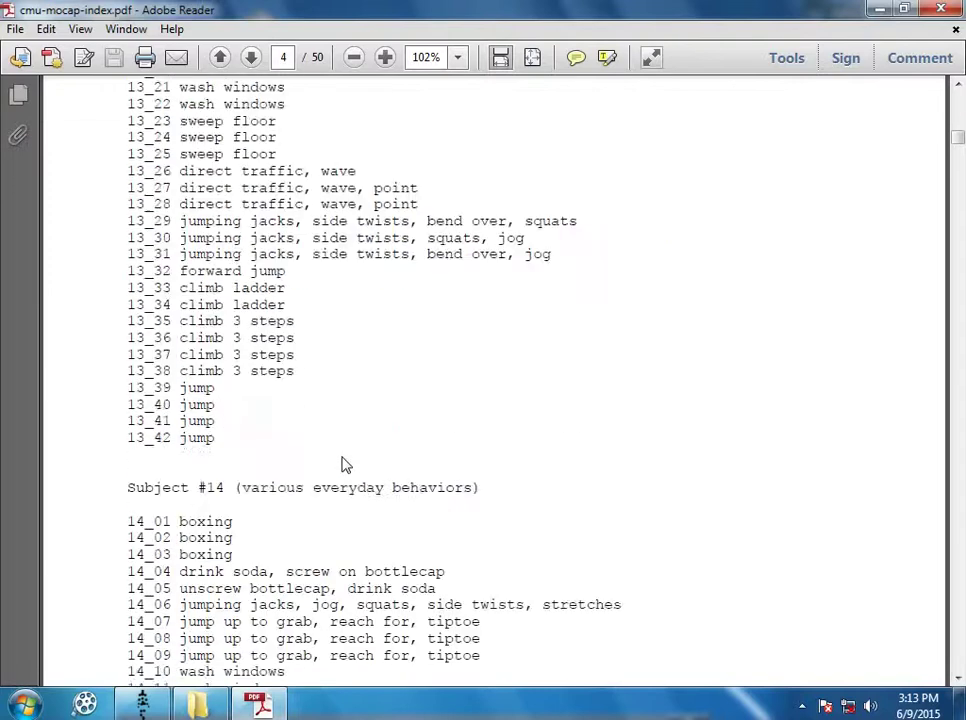
scroll(342, 466, down, 10)
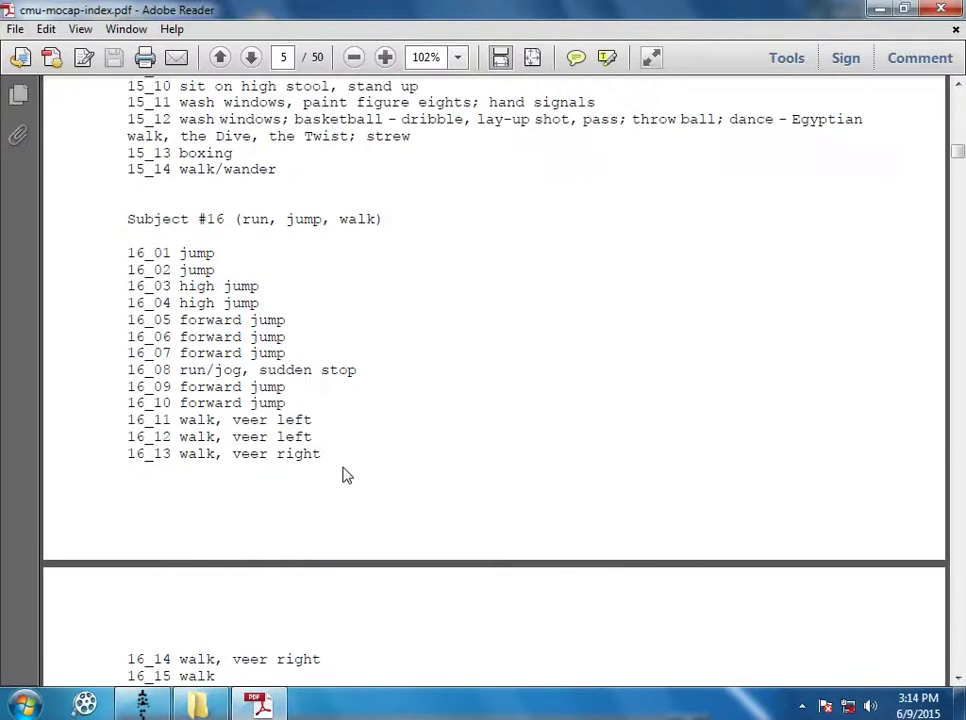
Switch to the file explorer and copy 16_01.bvh from folder 16 of the motion capture directory
click(198, 705)
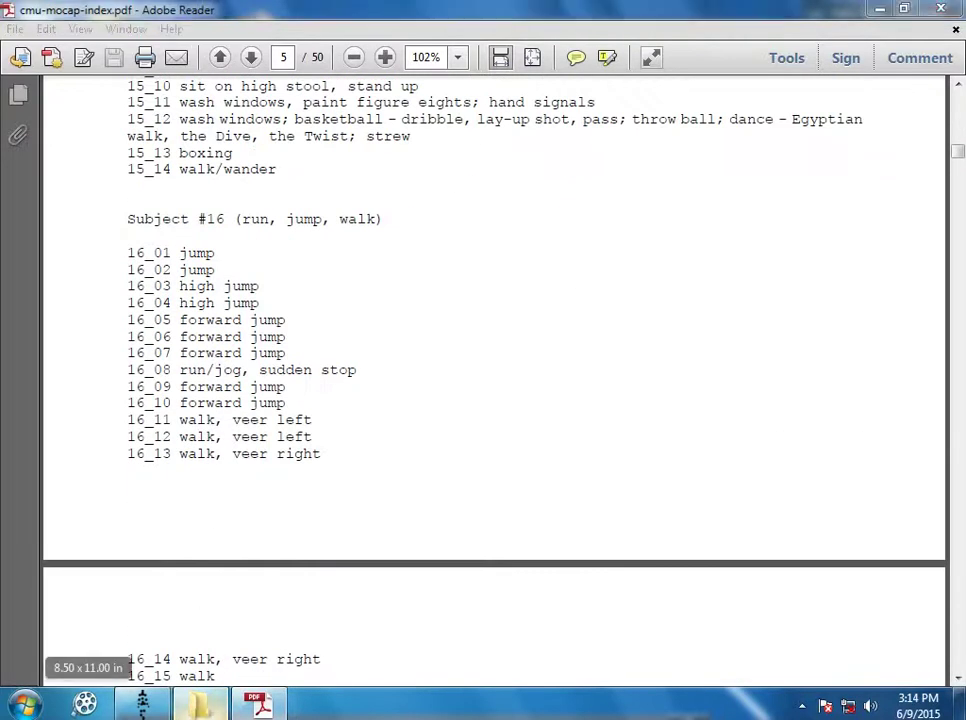
click(67, 109)
scroll(262, 370, down, 3)
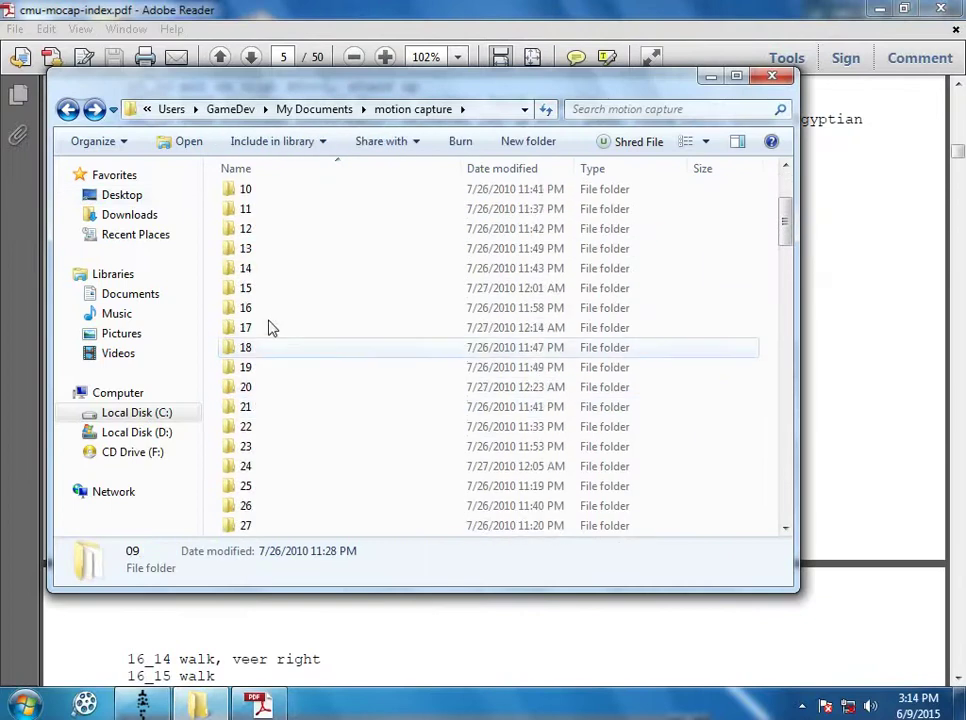
double_click(260, 310)
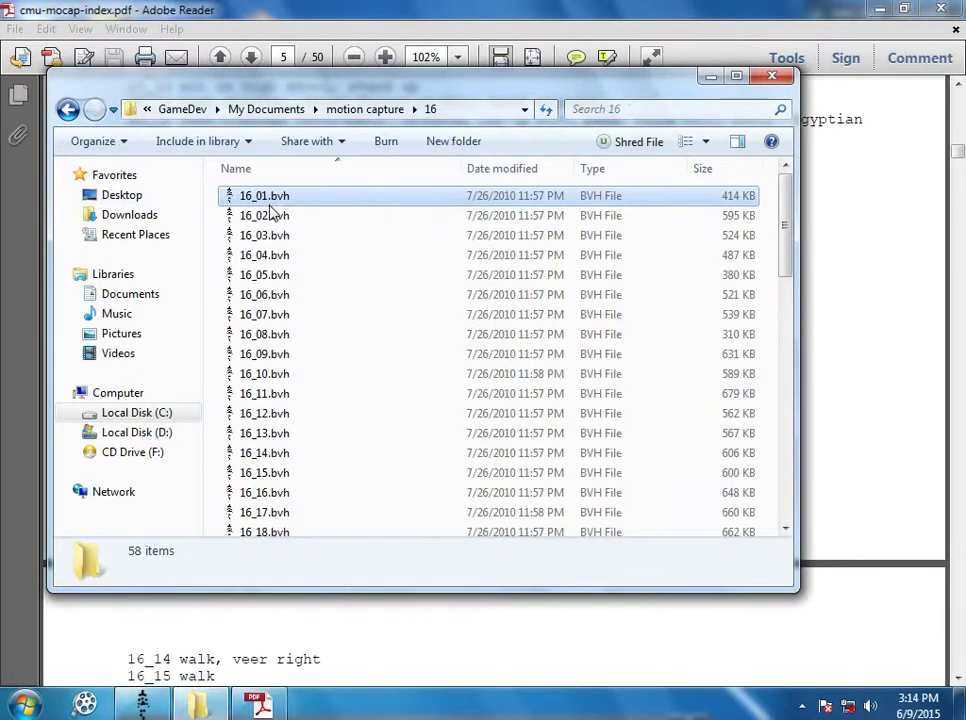
right_click(272, 206)
click(350, 494)
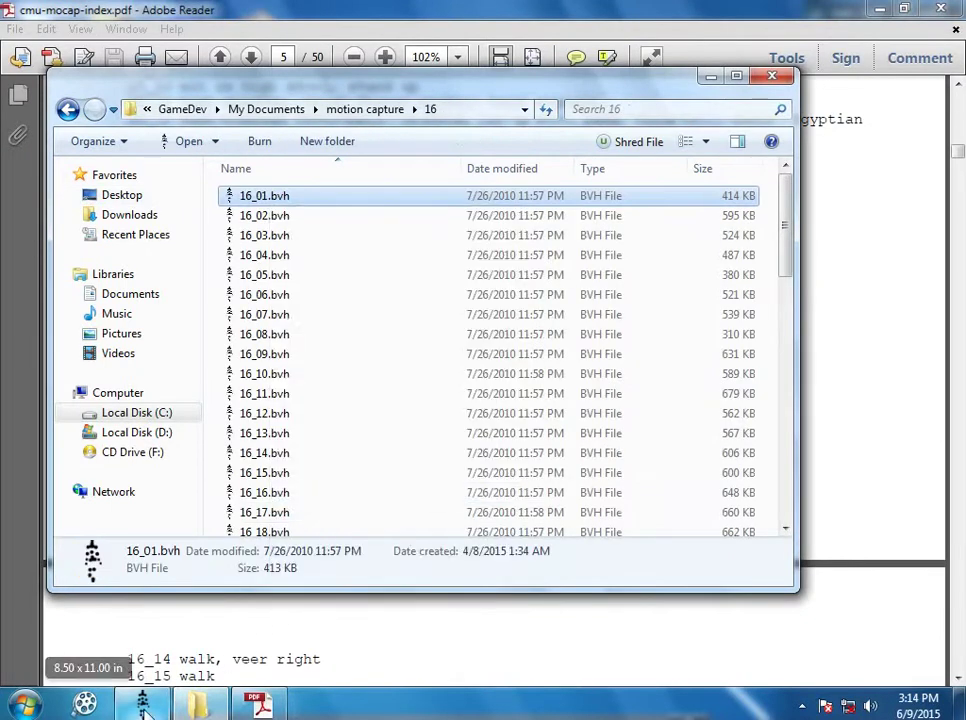
Return to bvhacker and delete 09_01.bvh from the animations folder while choosing a file to open
click(142, 705)
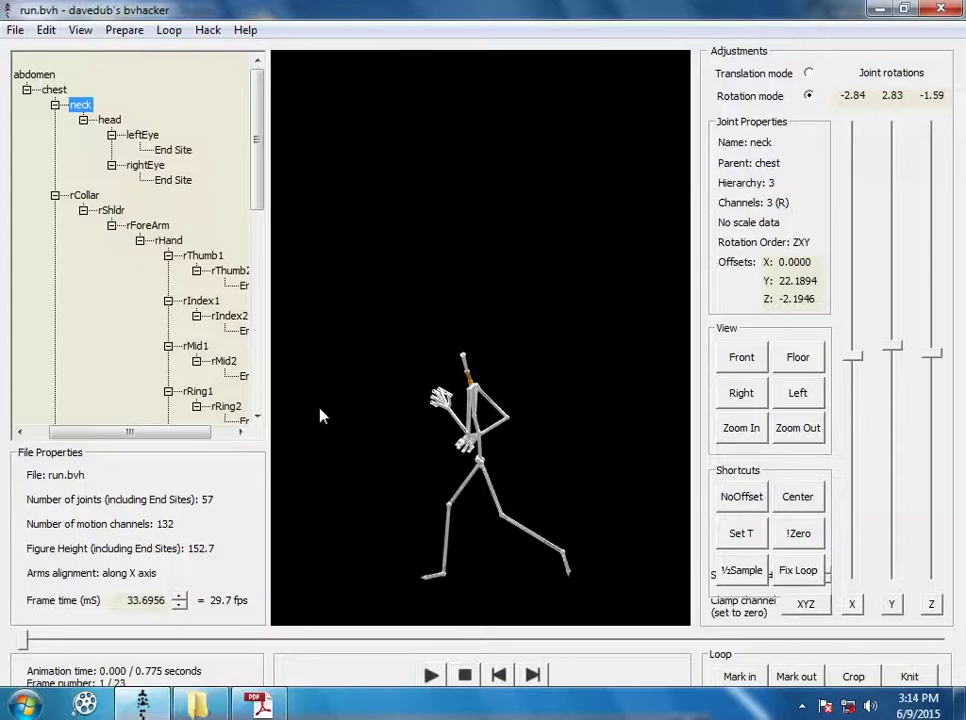
click(44, 31)
click(40, 51)
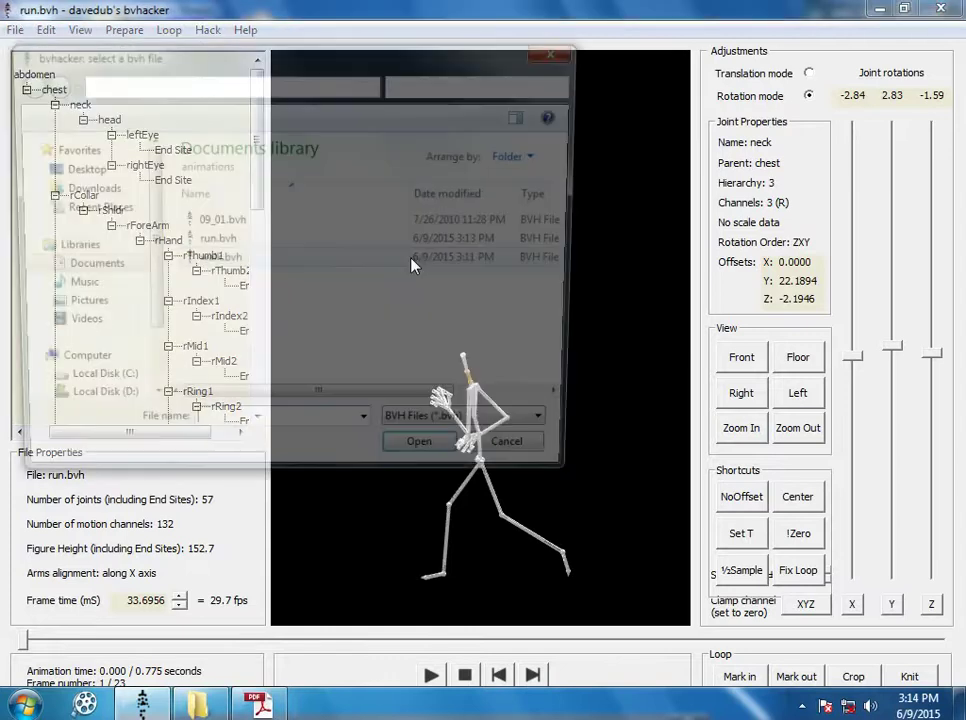
click(316, 222)
right_click(291, 221)
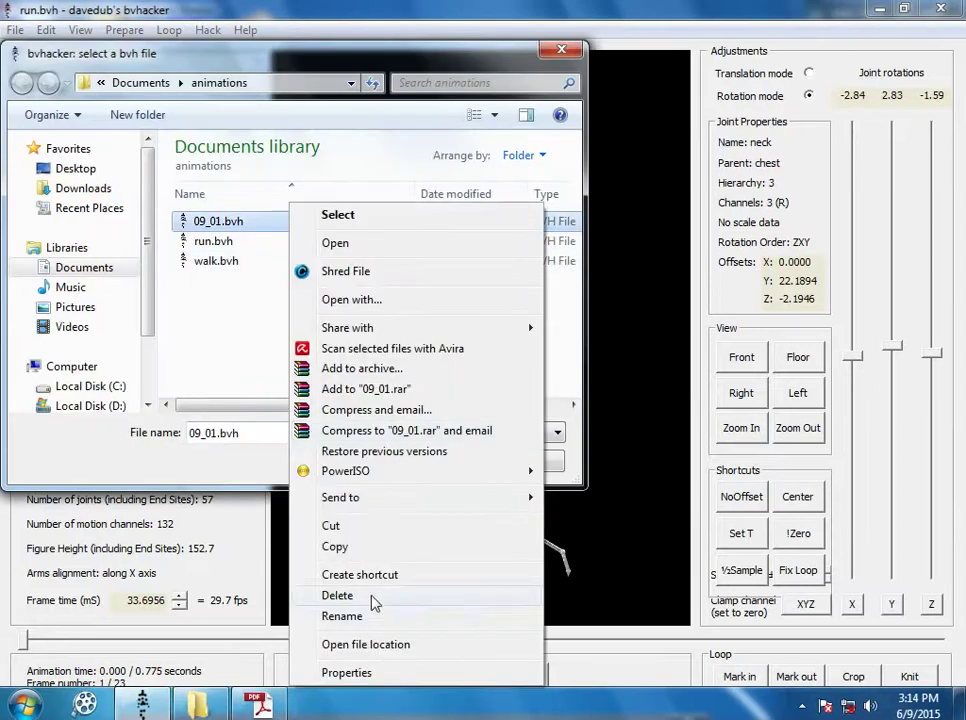
click(375, 598)
click(533, 425)
Paste the copied 16_01.bvh into the animations folder and load it
right_click(234, 242)
click(308, 414)
right_click(251, 281)
click(303, 414)
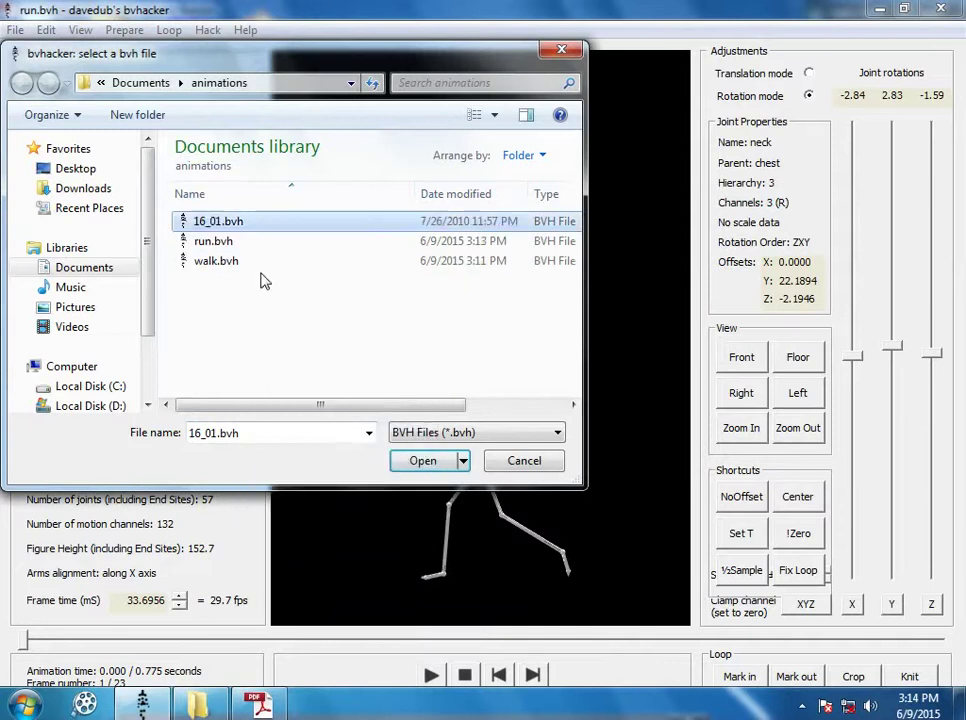
click(423, 460)
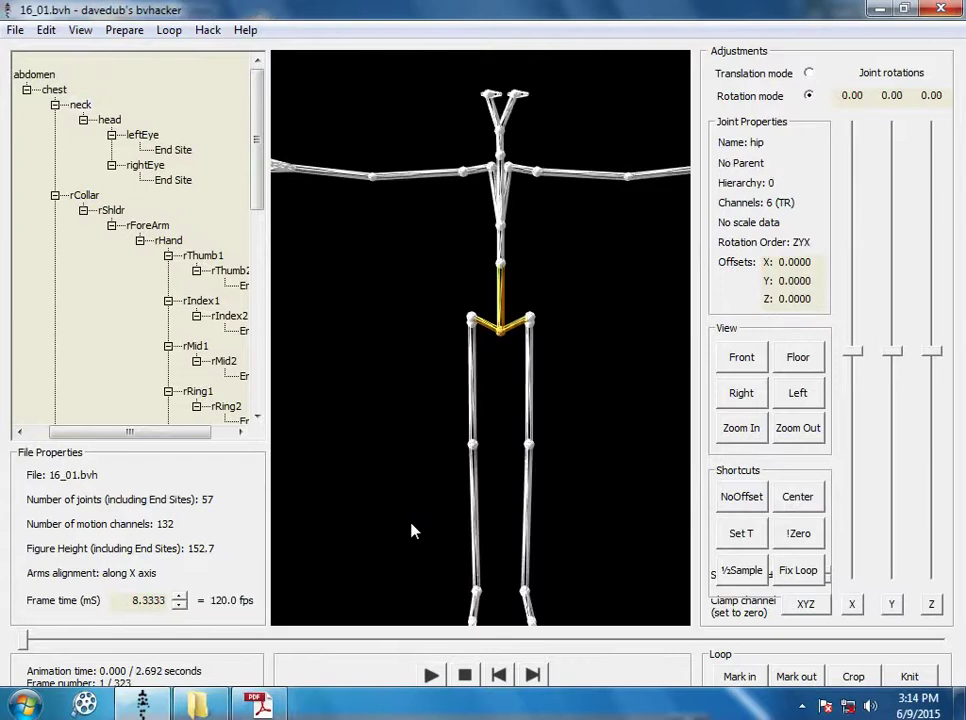
Zoom out until the whole jump figure is in view, preview its motion, and stop the playback
click(798, 428)
click(798, 428)
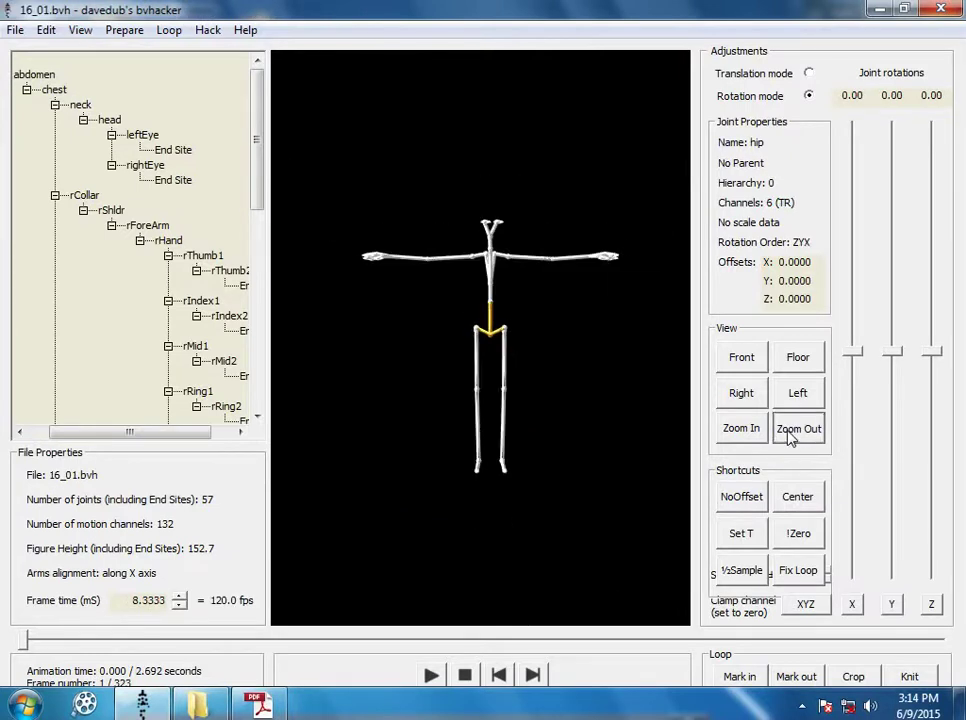
click(798, 428)
click(431, 676)
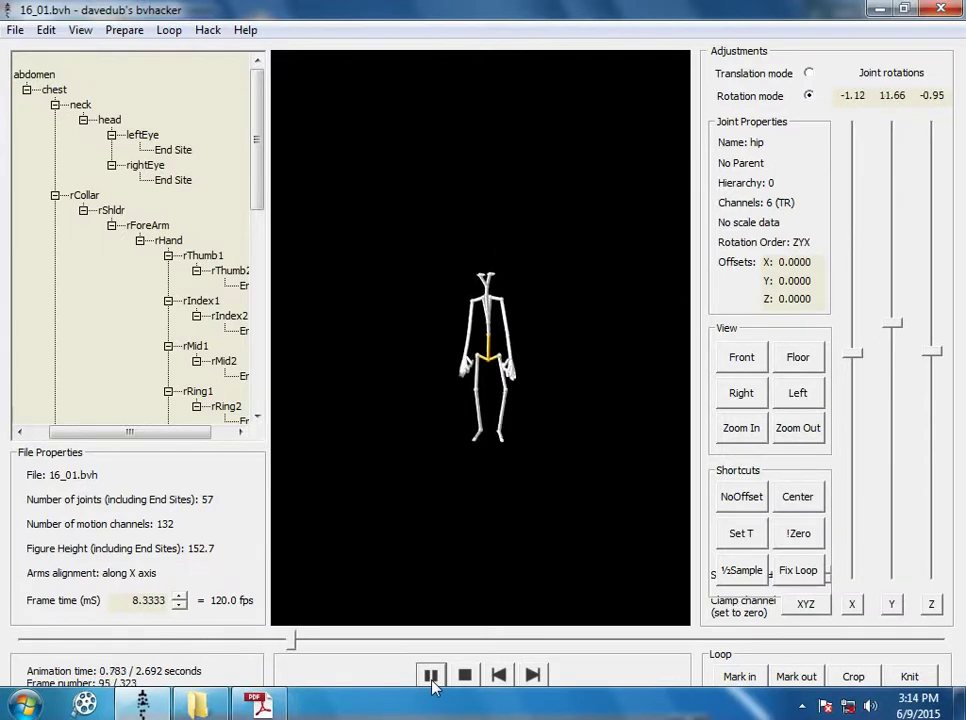
click(463, 677)
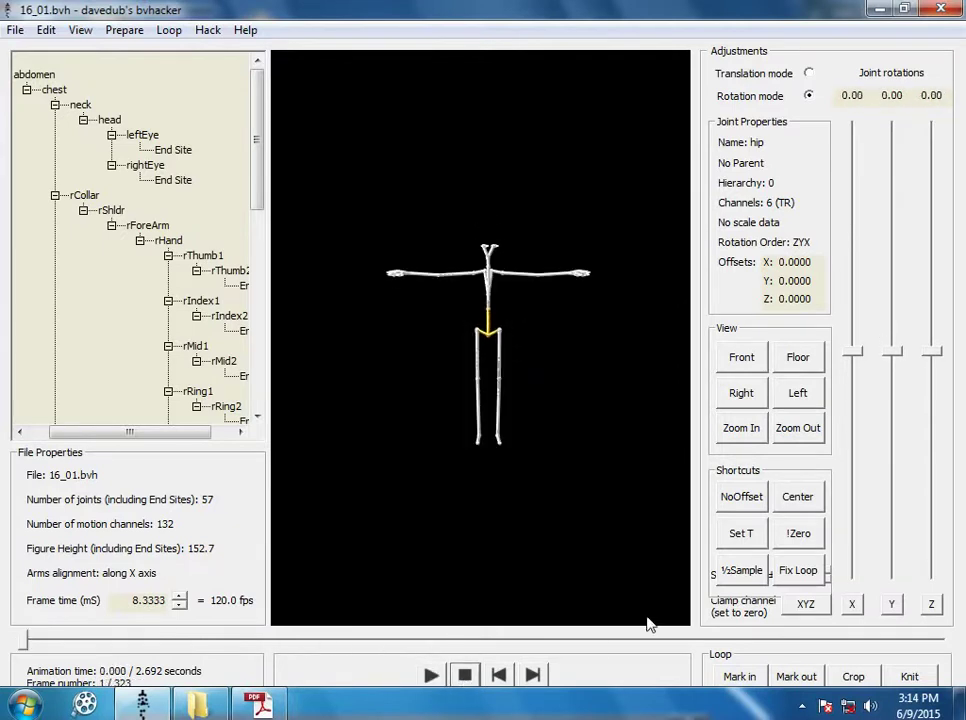
Play the jump briefly and mark frame 64 as the start of the loop
click(432, 677)
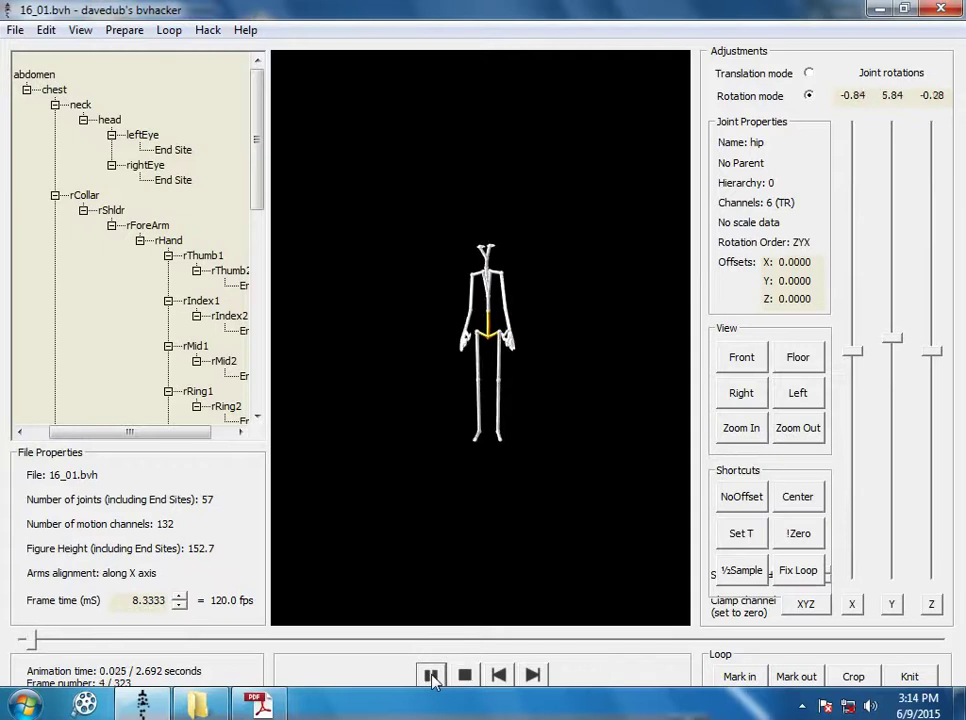
click(432, 677)
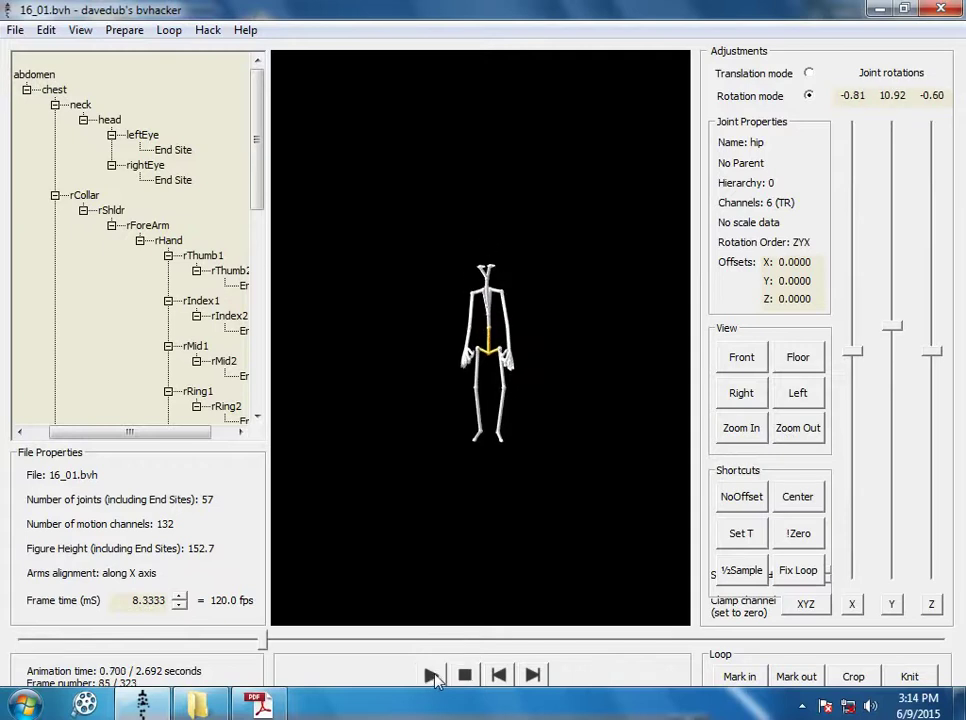
click(732, 678)
drag(263, 640, 202, 643)
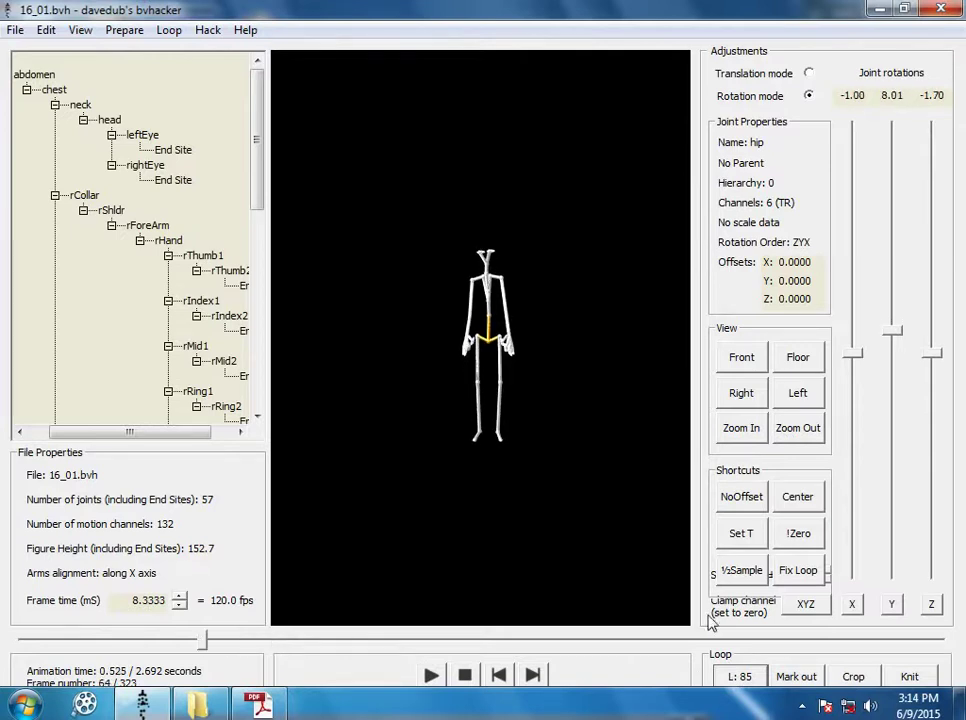
click(741, 677)
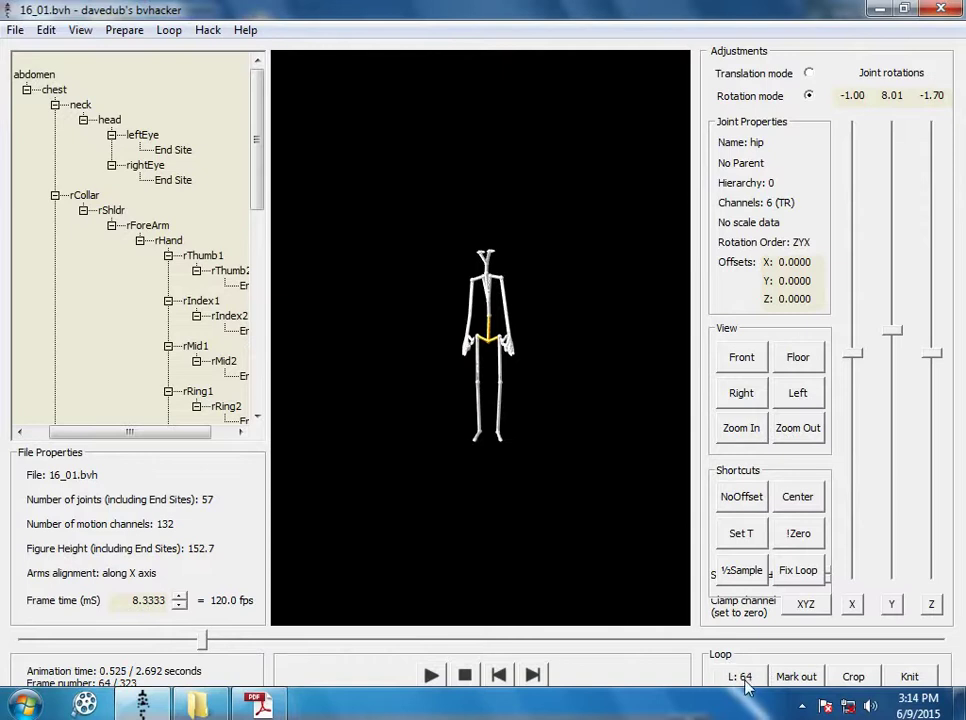
Mark frame 225 as the loop end, crop the jump to the marked range, and preview the result
click(430, 676)
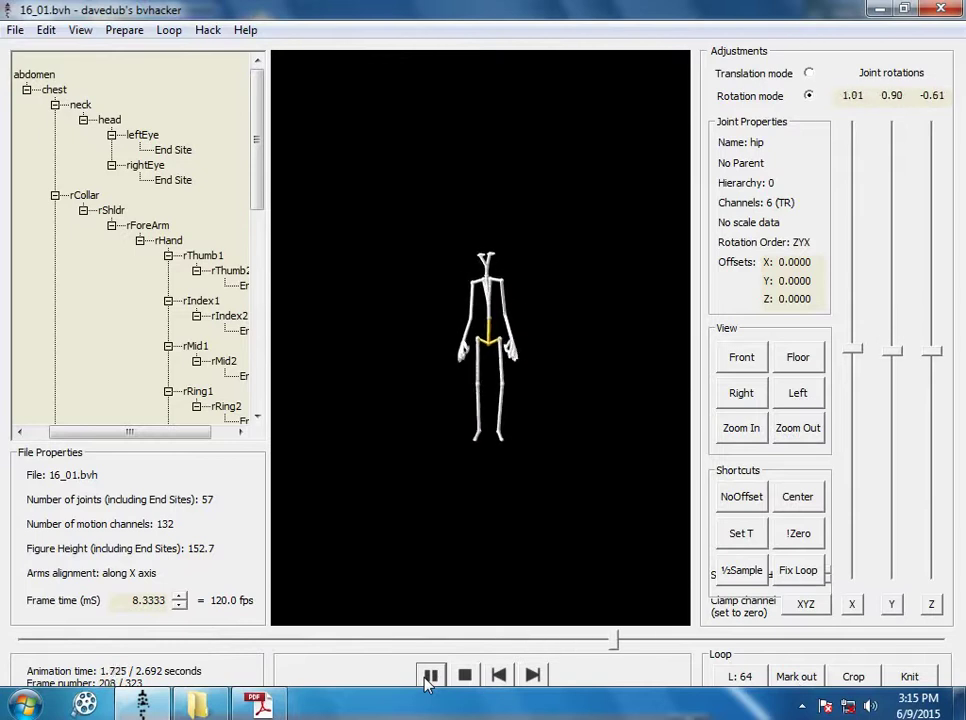
click(430, 676)
click(796, 677)
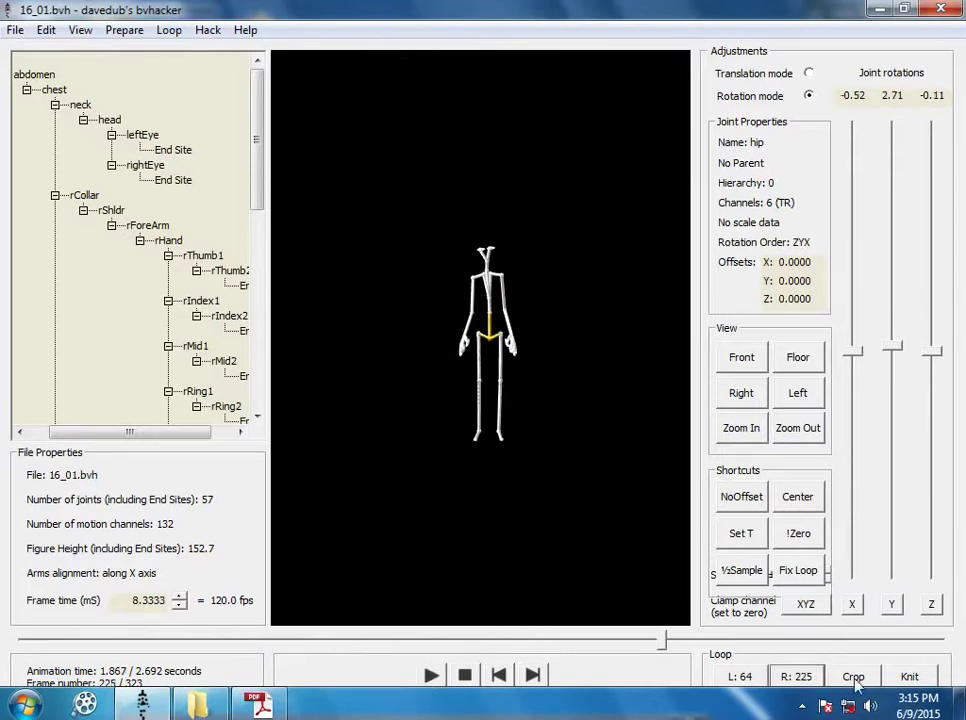
click(853, 678)
click(430, 676)
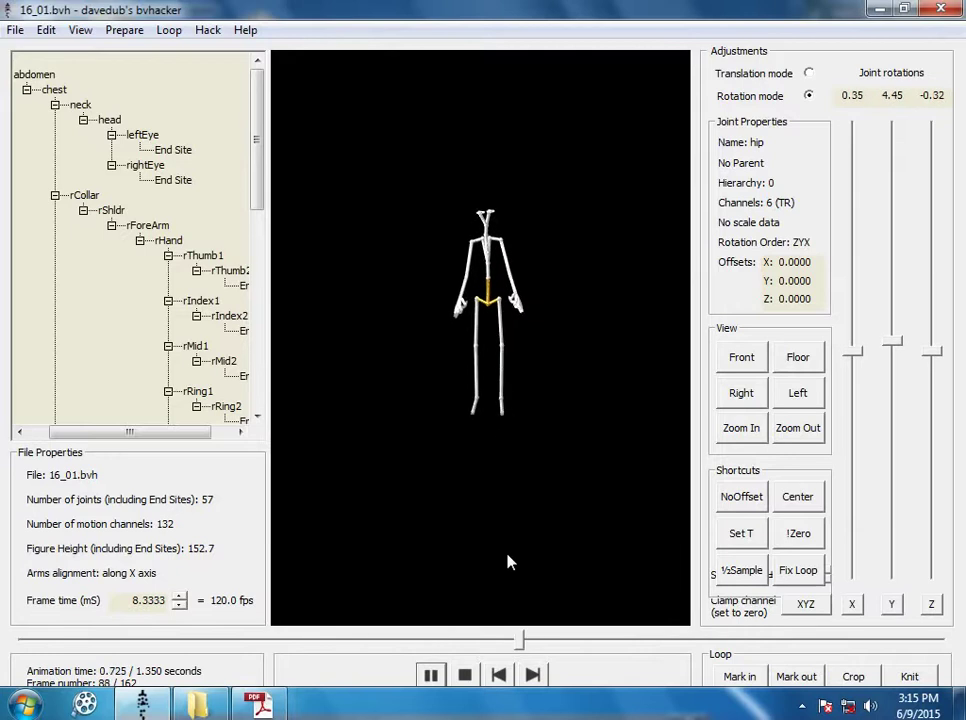
click(464, 675)
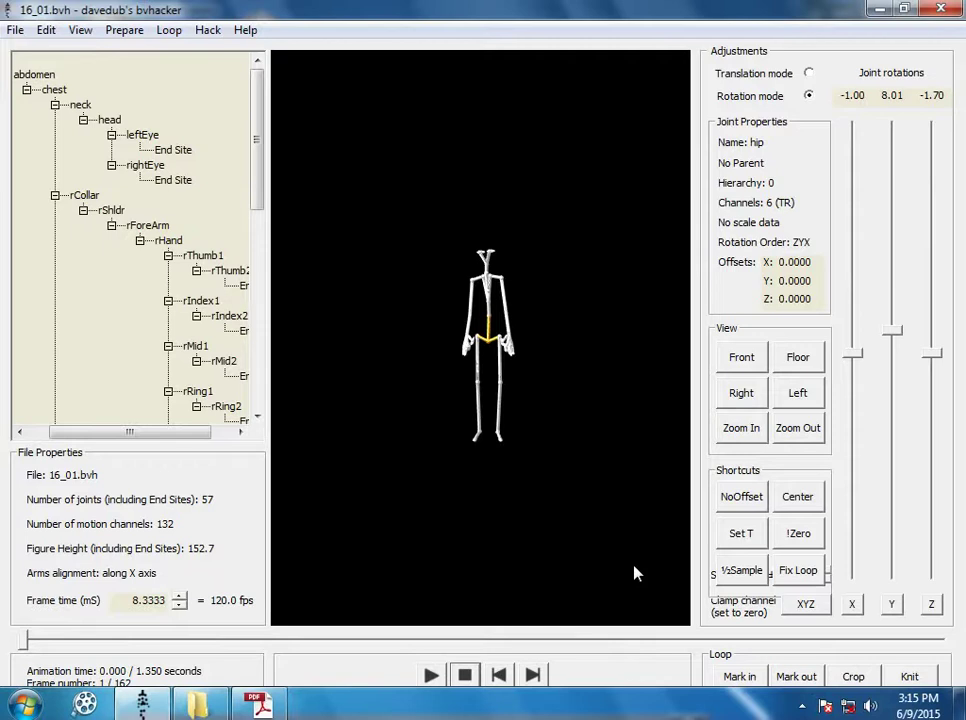
Resample the jump to half its frames twice and save it as jump.bvh in the animations folder
click(728, 569)
click(728, 569)
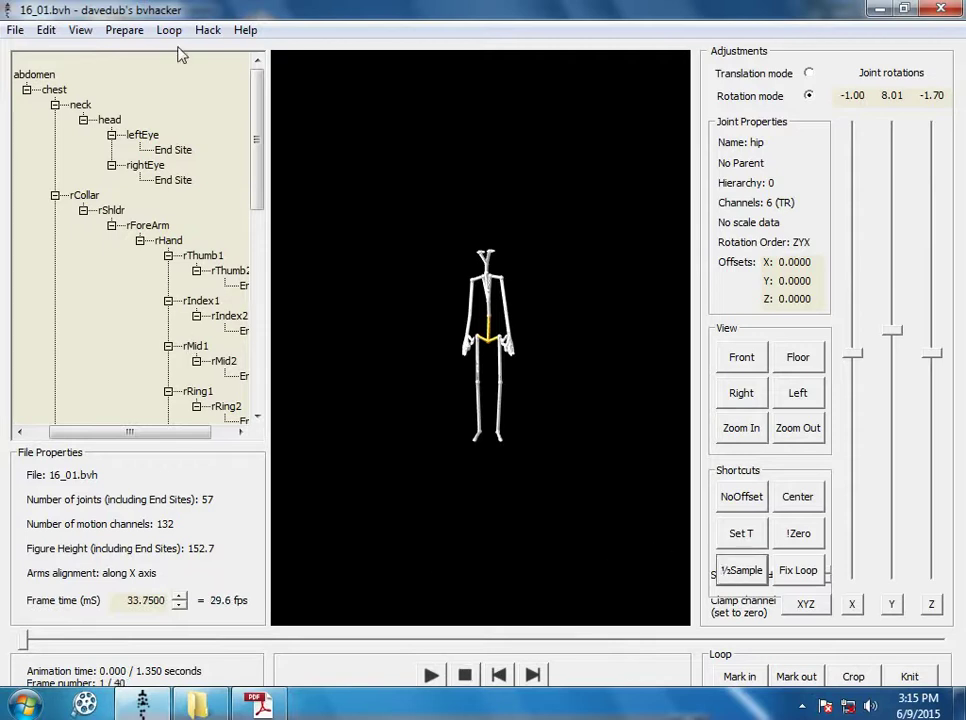
click(16, 30)
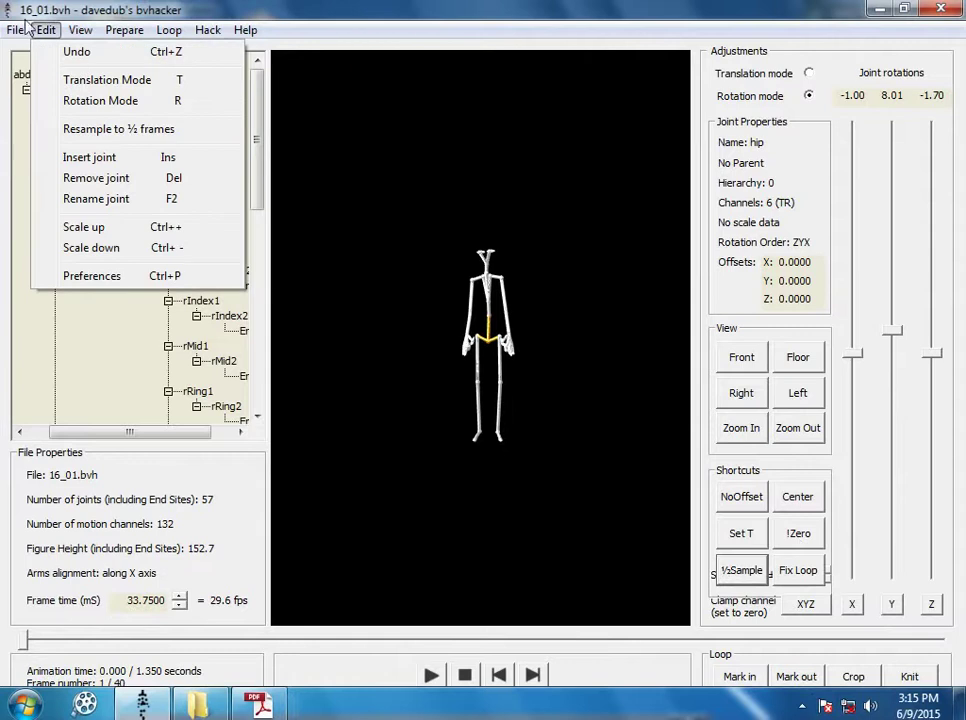
click(46, 73)
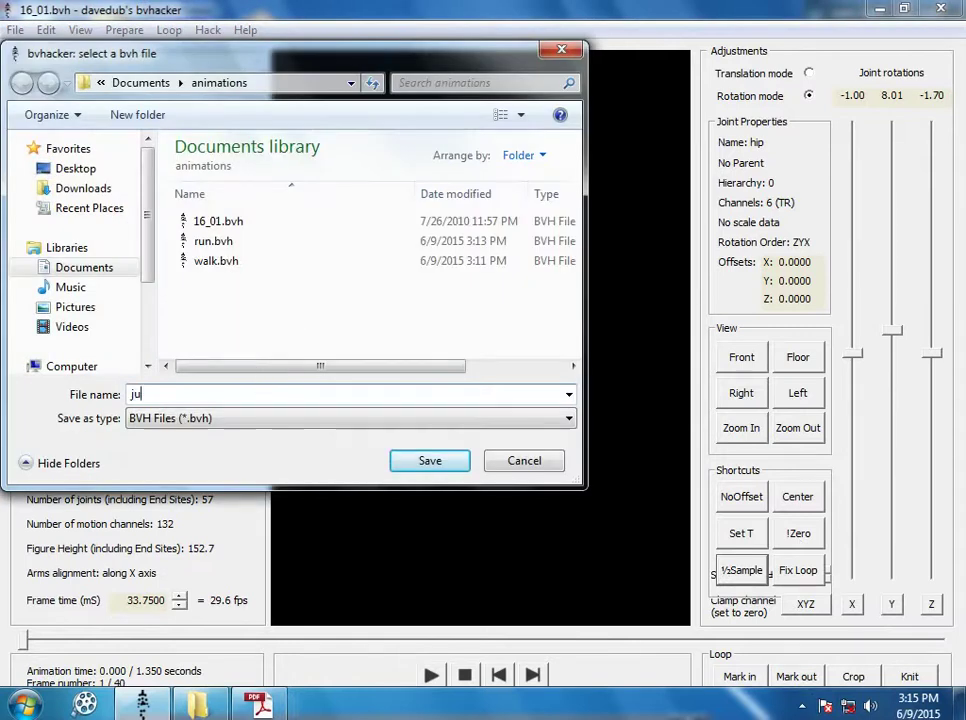
click(453, 462)
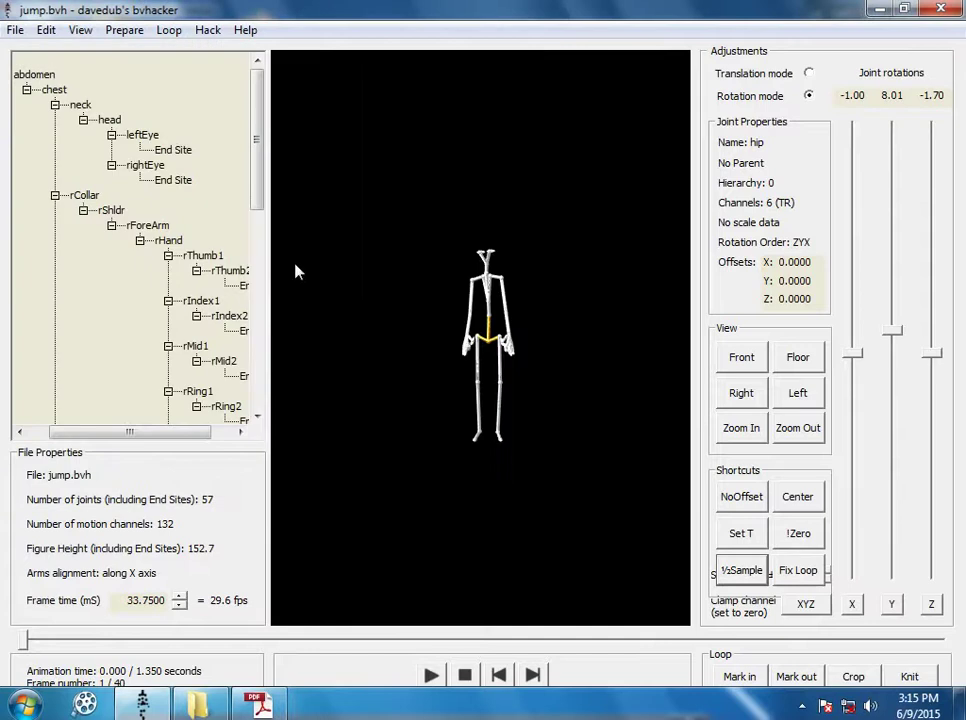
Delete 16_01.bvh from the animations folder while choosing a file to open
click(15, 30)
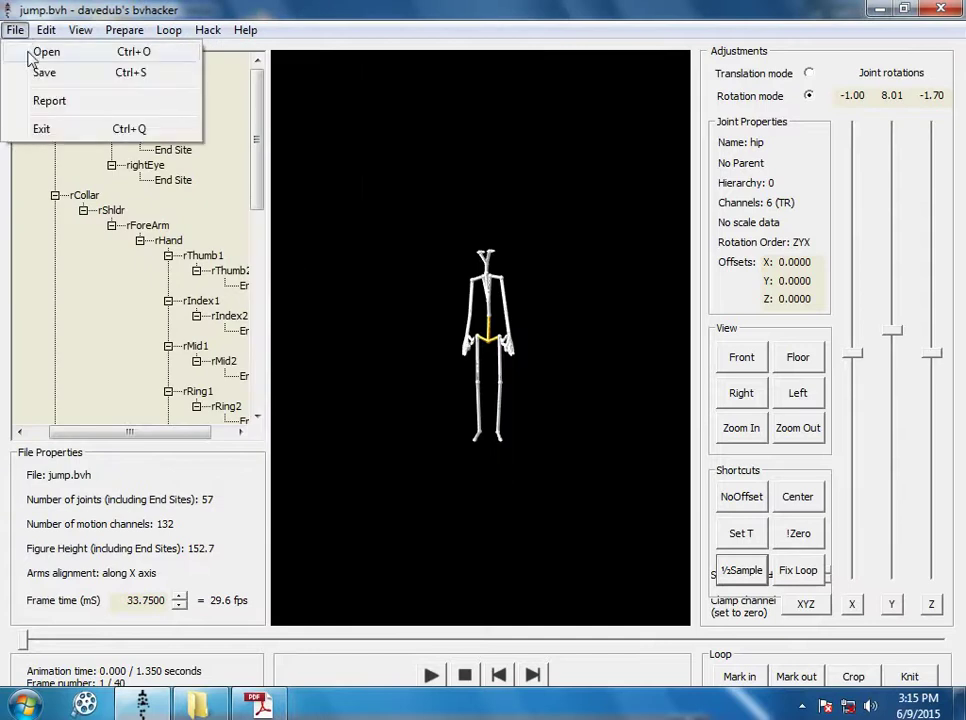
click(40, 54)
click(237, 220)
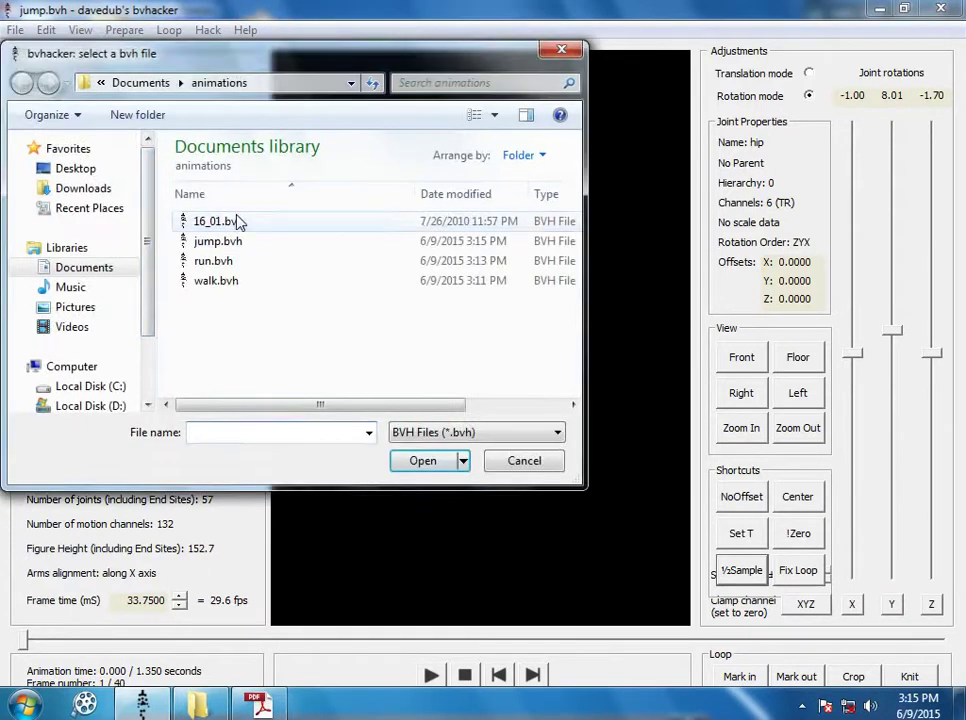
right_click(252, 221)
click(300, 595)
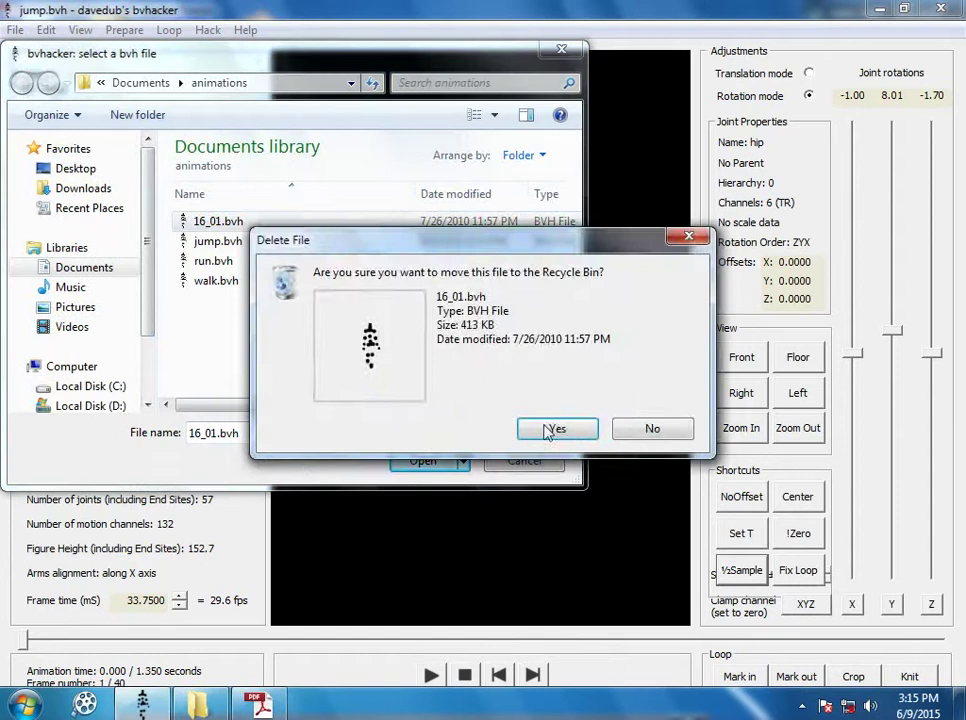
key(Return)
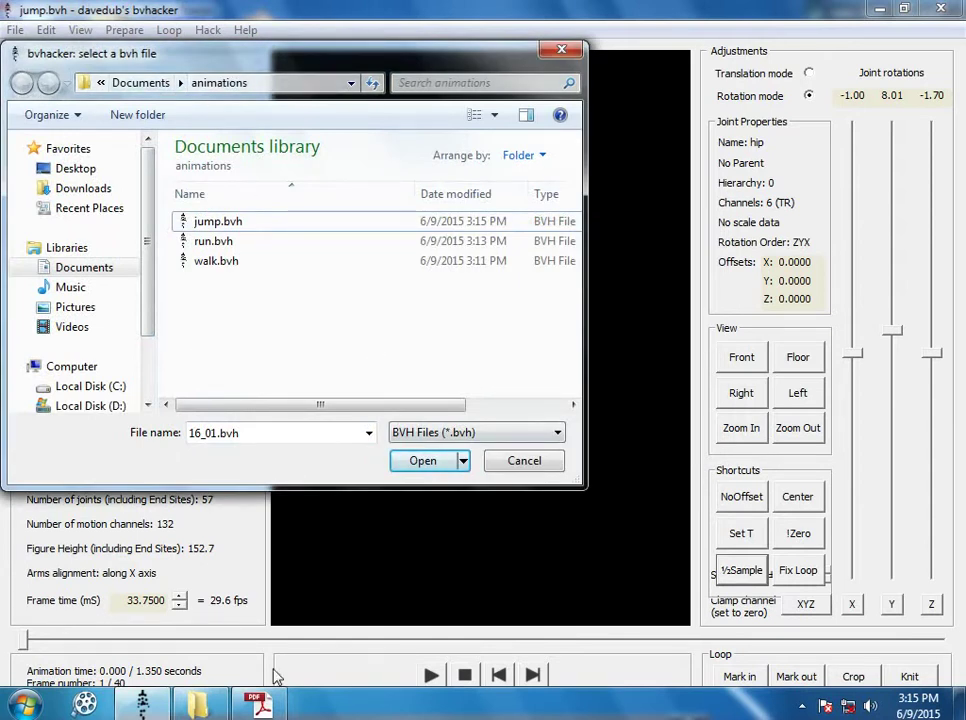
Switch to Adobe Reader, look back through the motions listed in cmu-mocap-index.pdf, and close the document
key(alt+Tab)
scroll(315, 330, up, 20)
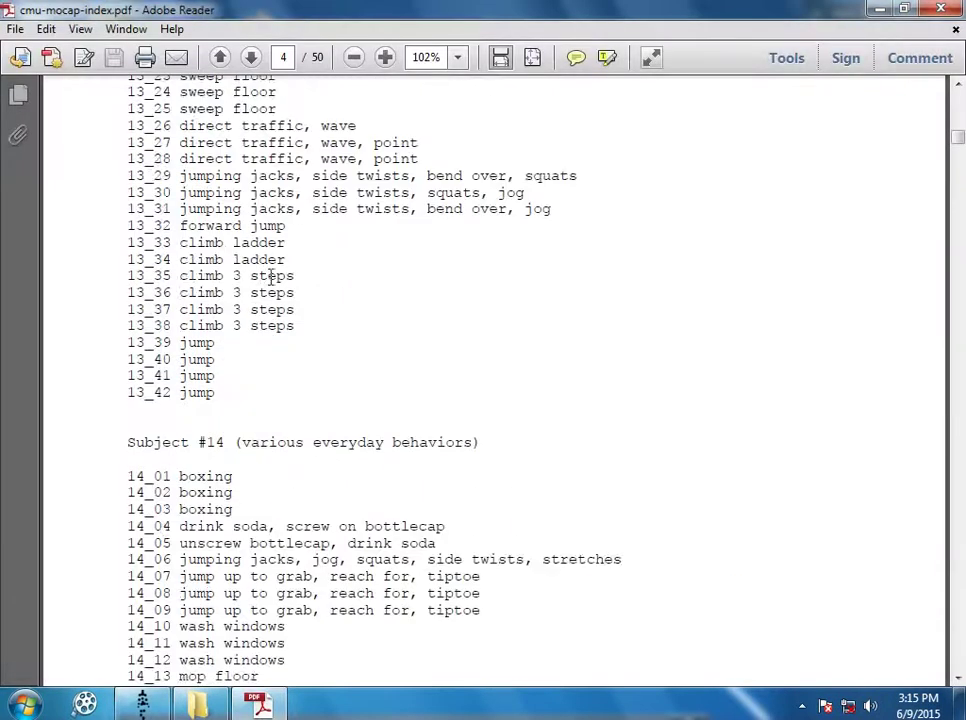
scroll(255, 270, up, 6)
drag(196, 292, 250, 292)
click(943, 8)
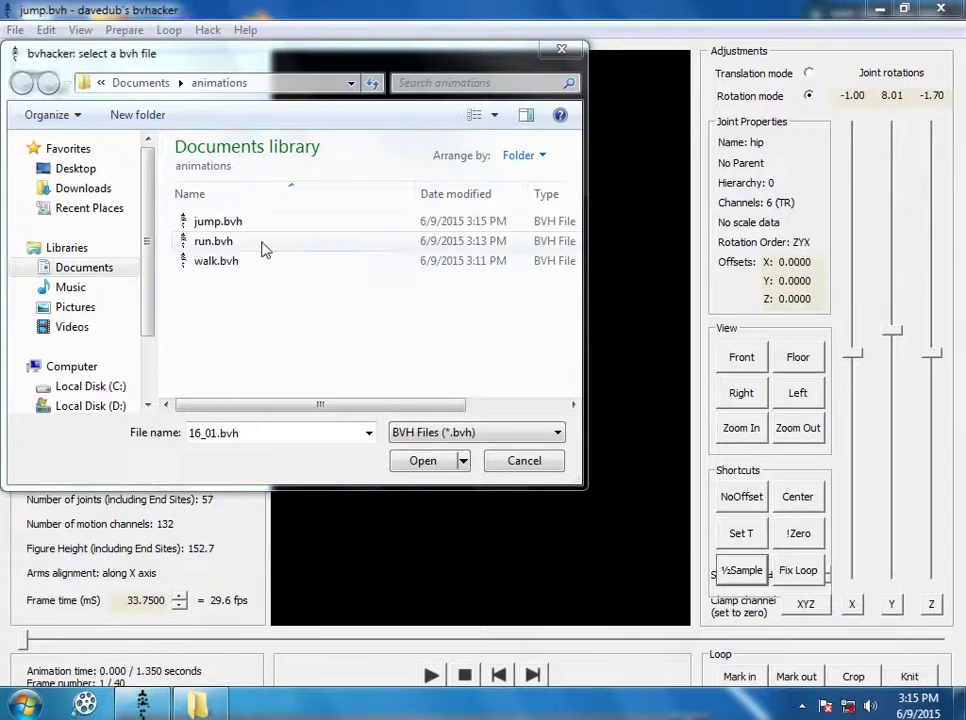
Browse to the Boxing folder inside Documents > BVH and open punch_combo.bvh
click(139, 86)
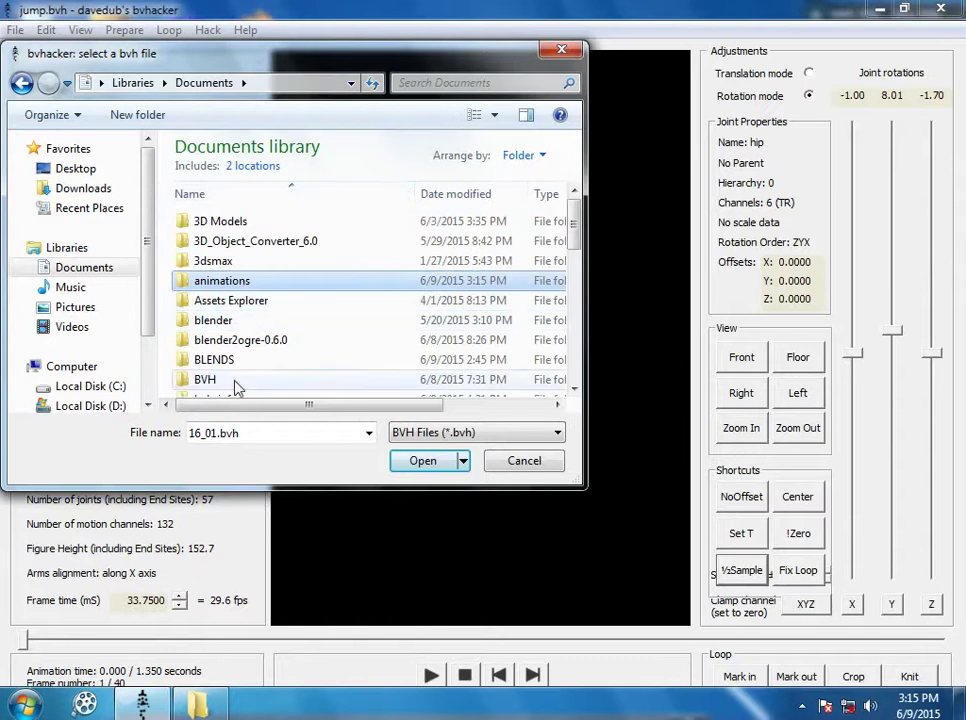
double_click(237, 386)
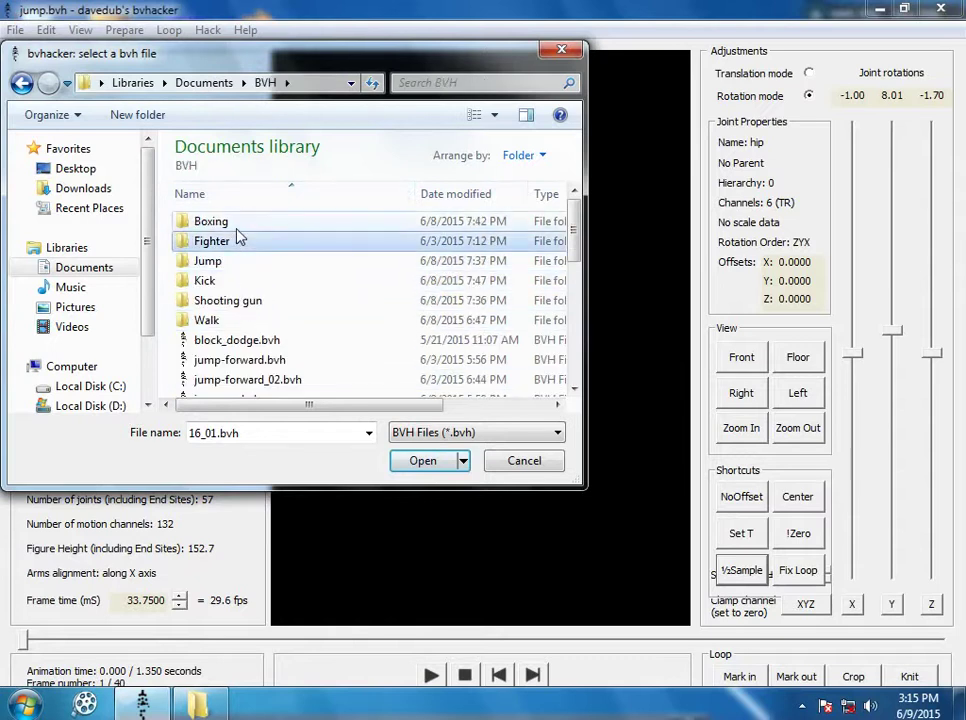
double_click(235, 222)
click(262, 221)
click(447, 464)
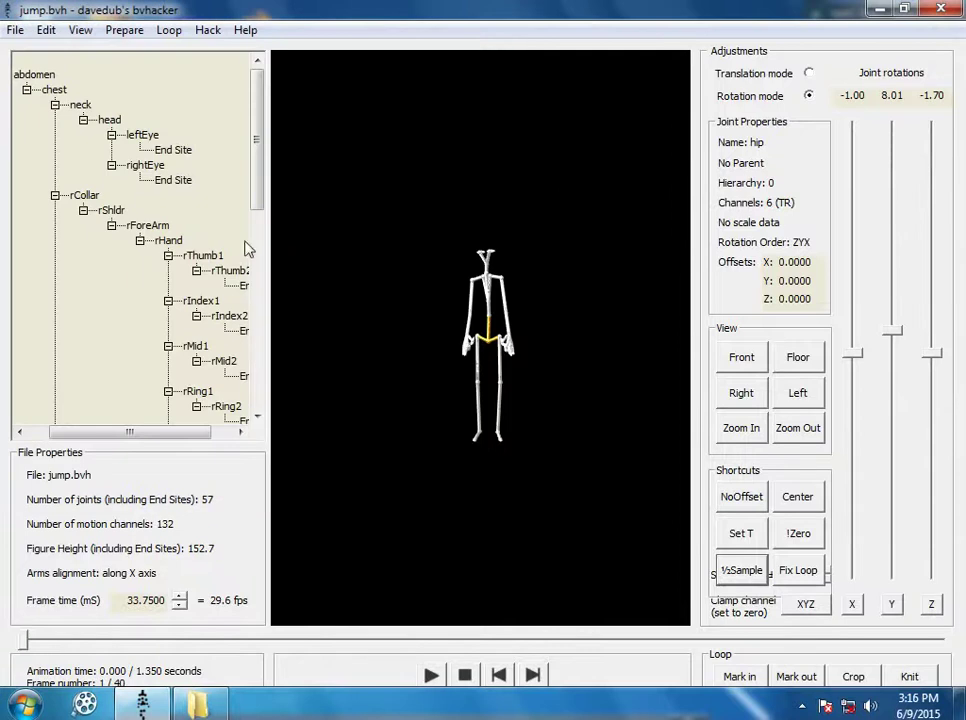
Open punch_side-head.bvh from the Boxing folder instead
click(17, 30)
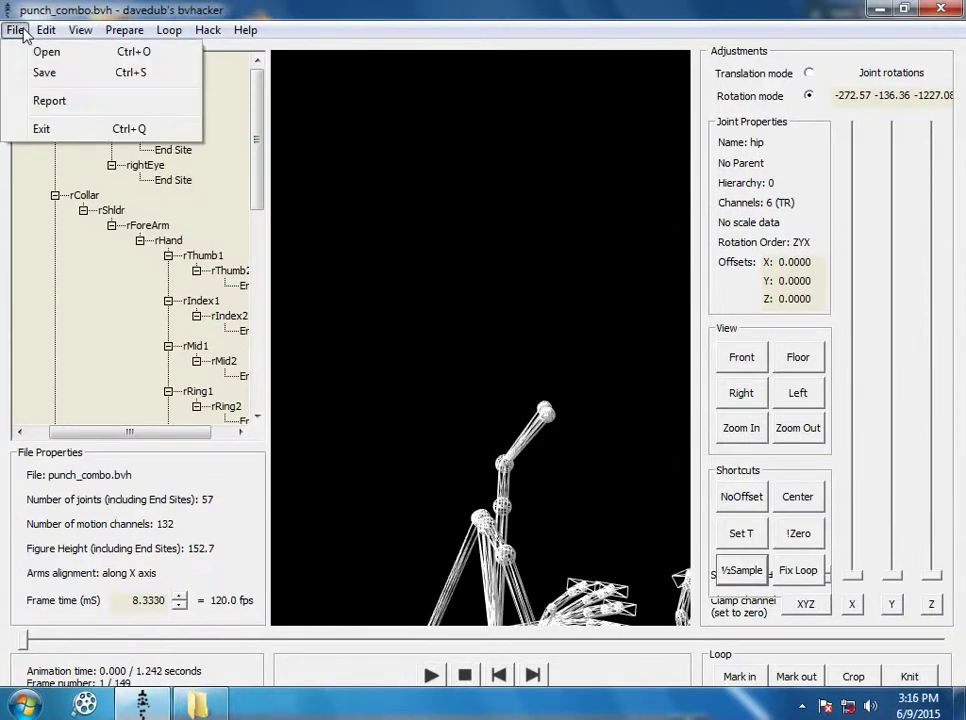
click(197, 128)
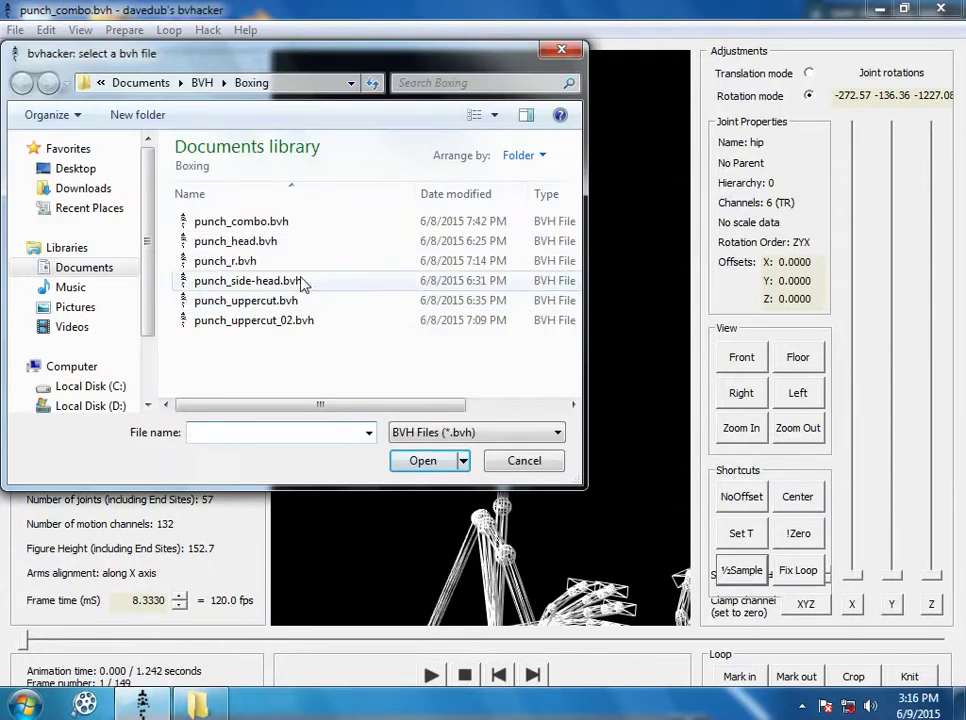
click(310, 281)
click(440, 460)
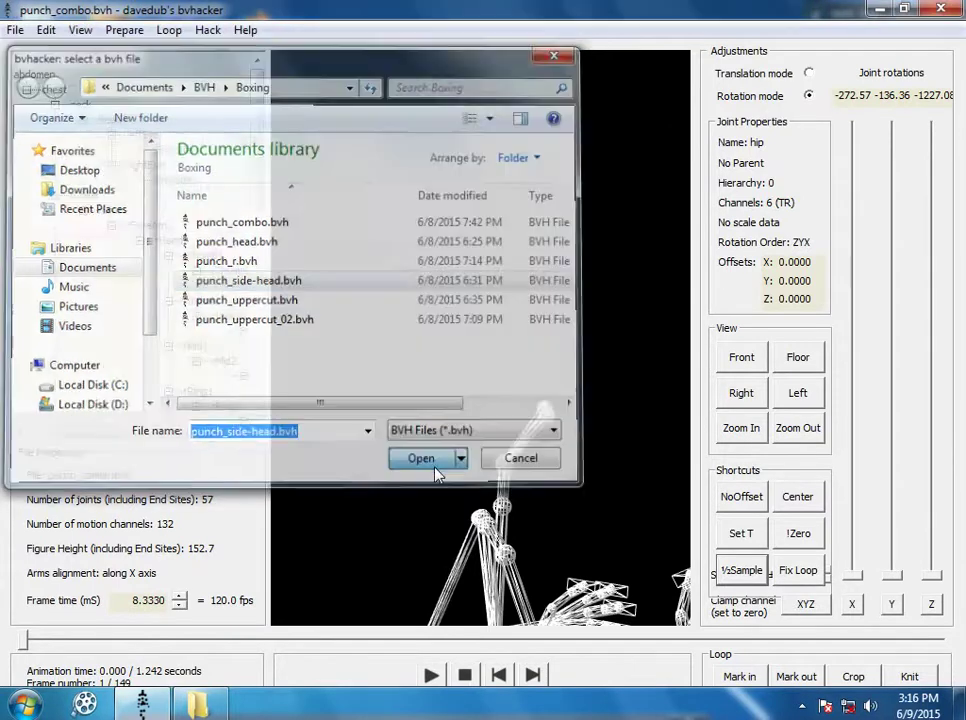
Preview the side-head punch at full-figure size, also from the left side, and stop the playback
click(816, 436)
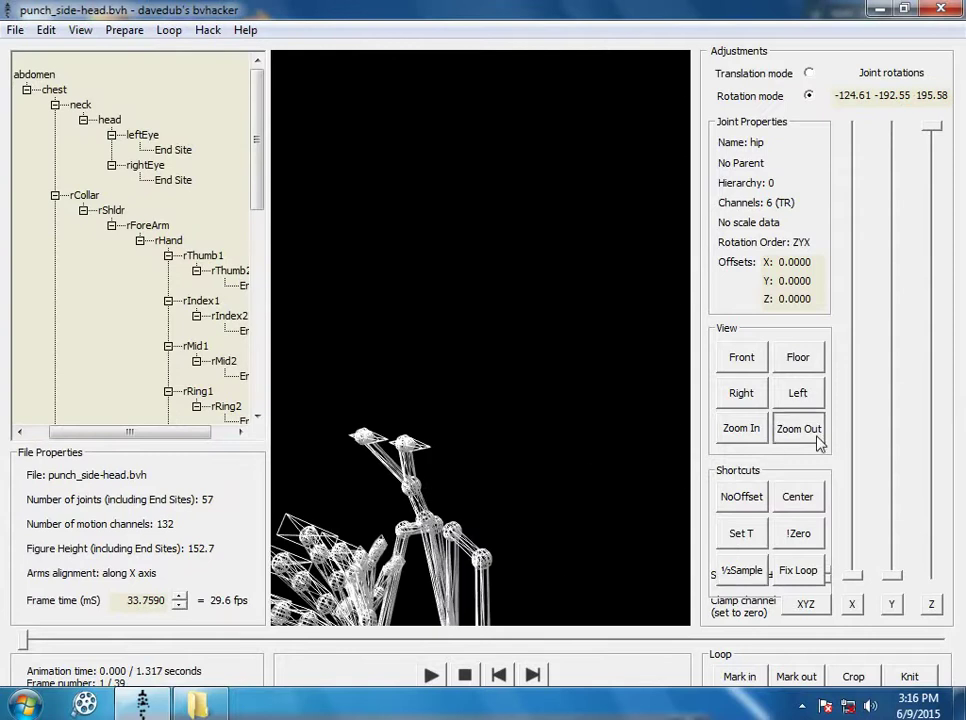
click(431, 676)
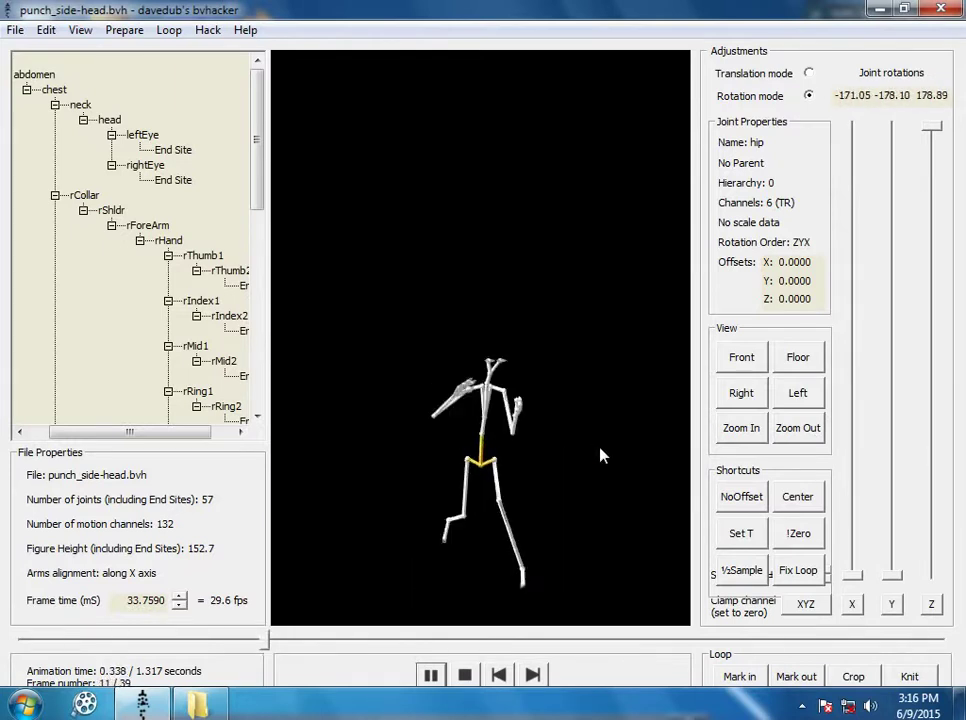
click(788, 400)
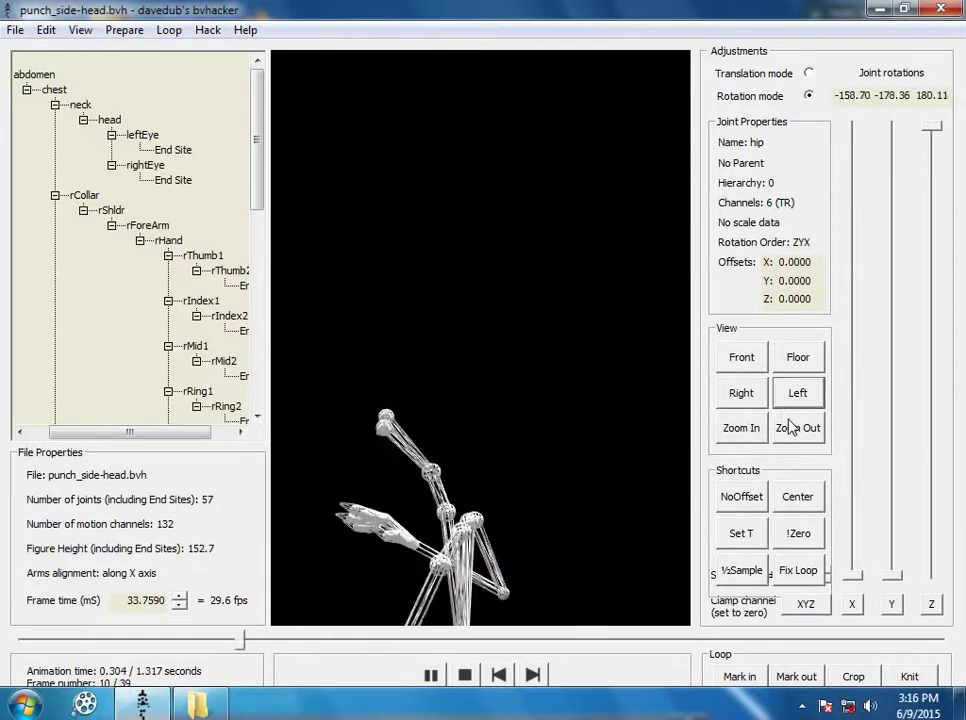
click(792, 428)
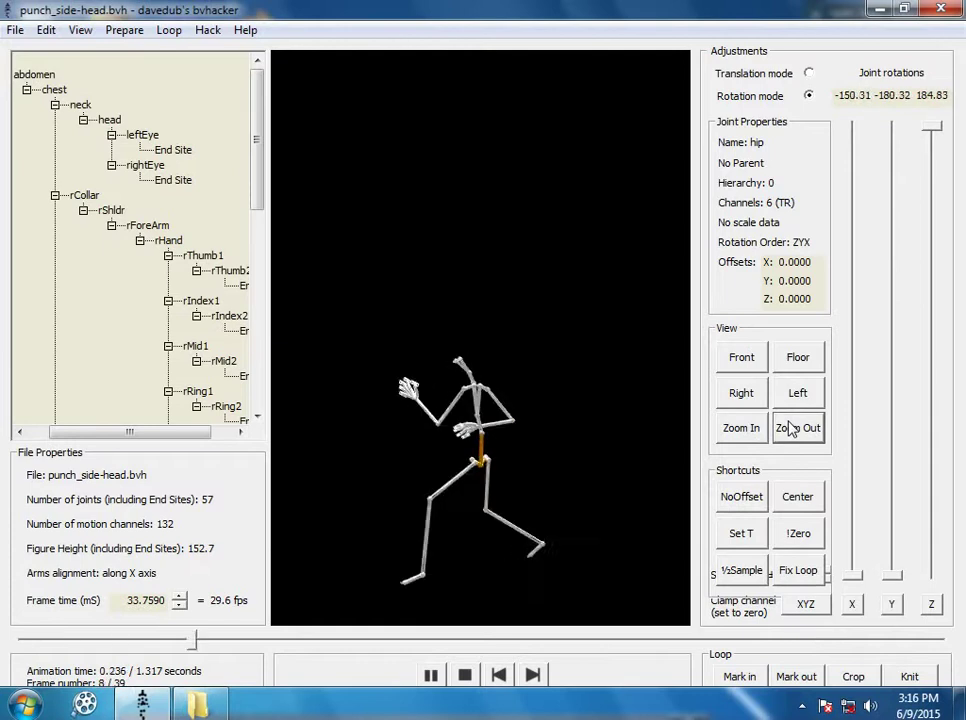
click(466, 676)
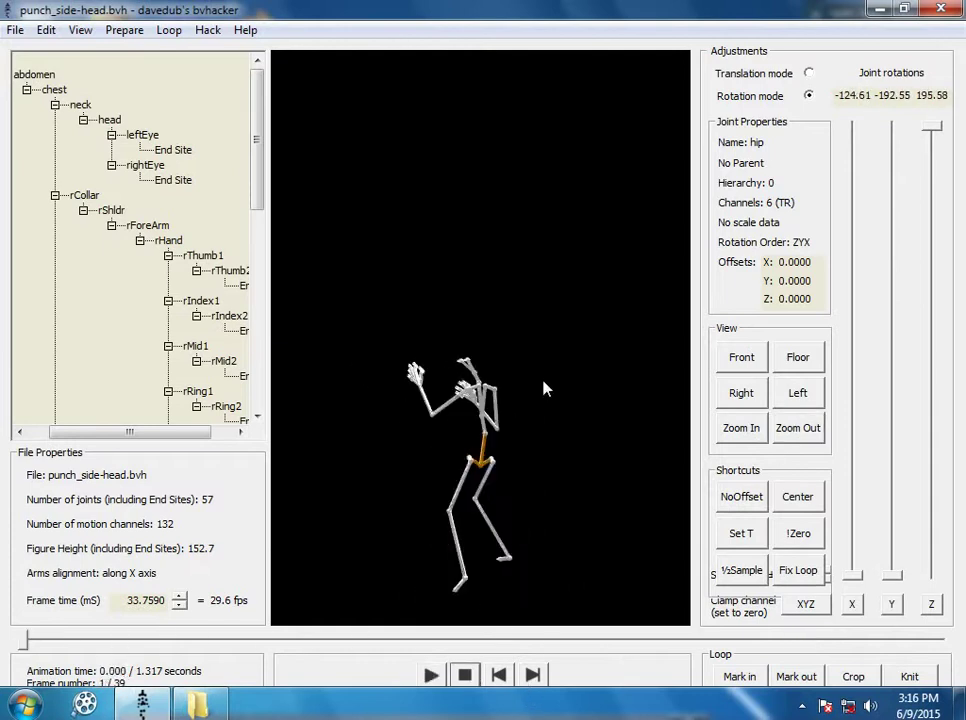
Tilt the punching figure's neck joint back toward upright by lowering its X rotation, and play the whole motion
click(729, 438)
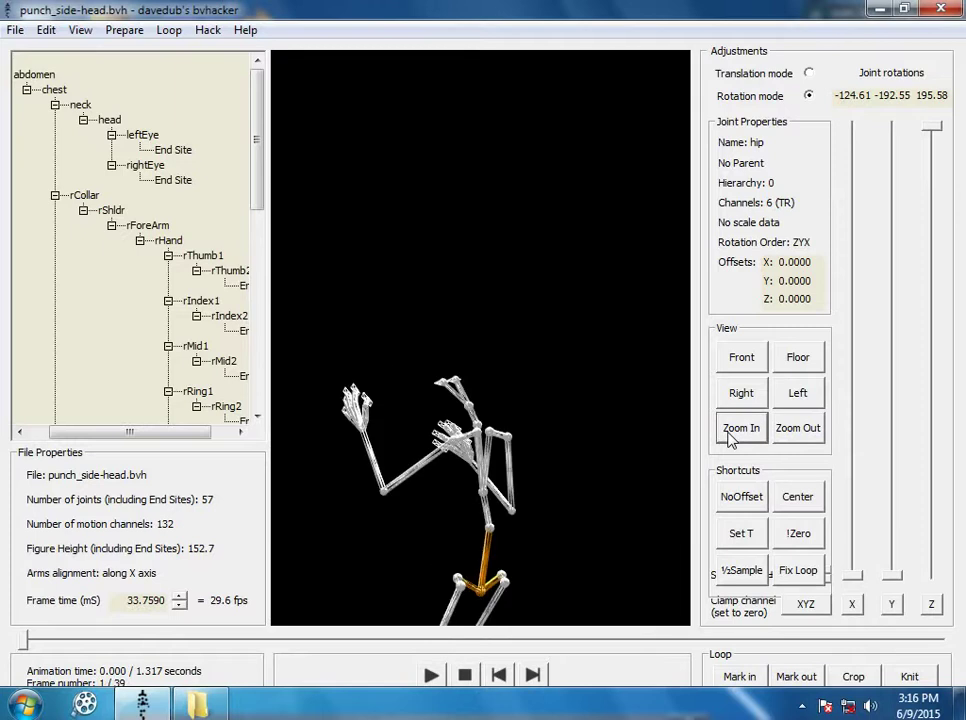
click(80, 104)
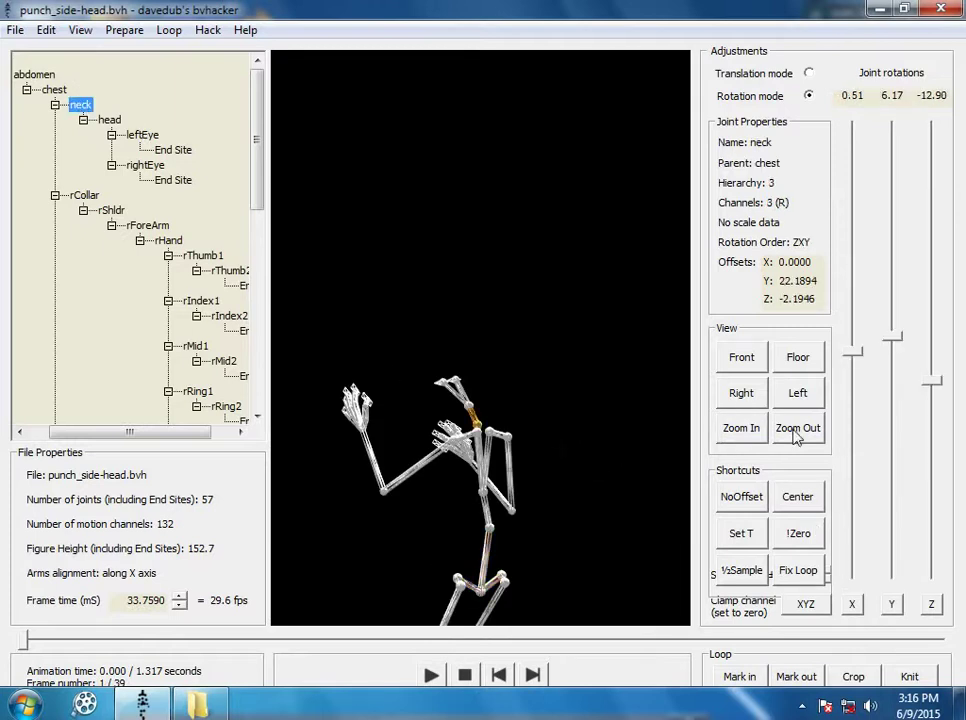
click(743, 494)
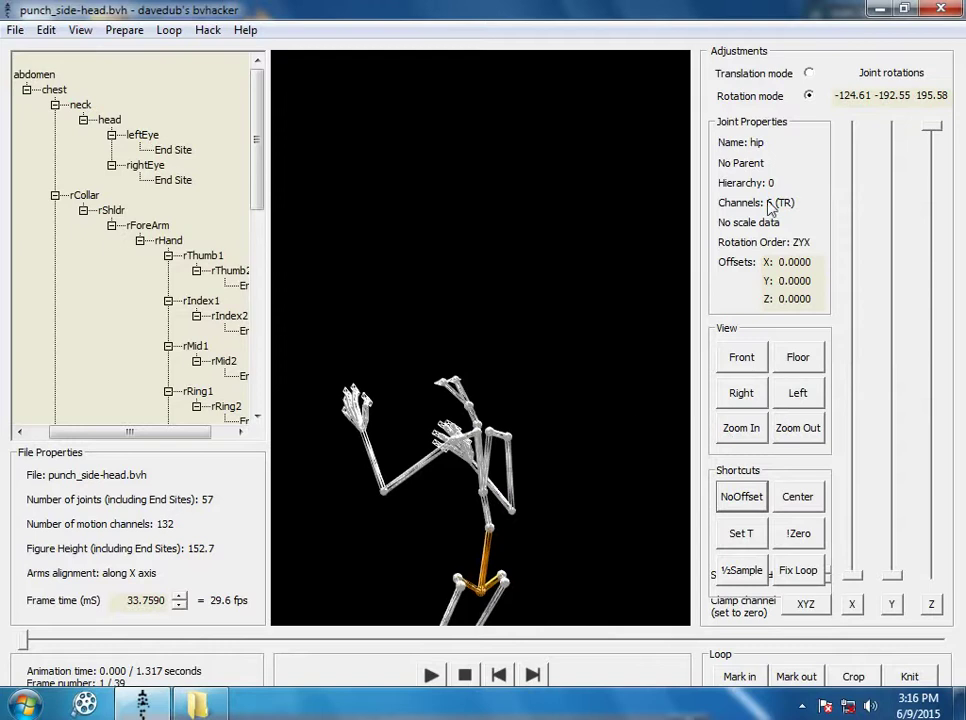
click(80, 104)
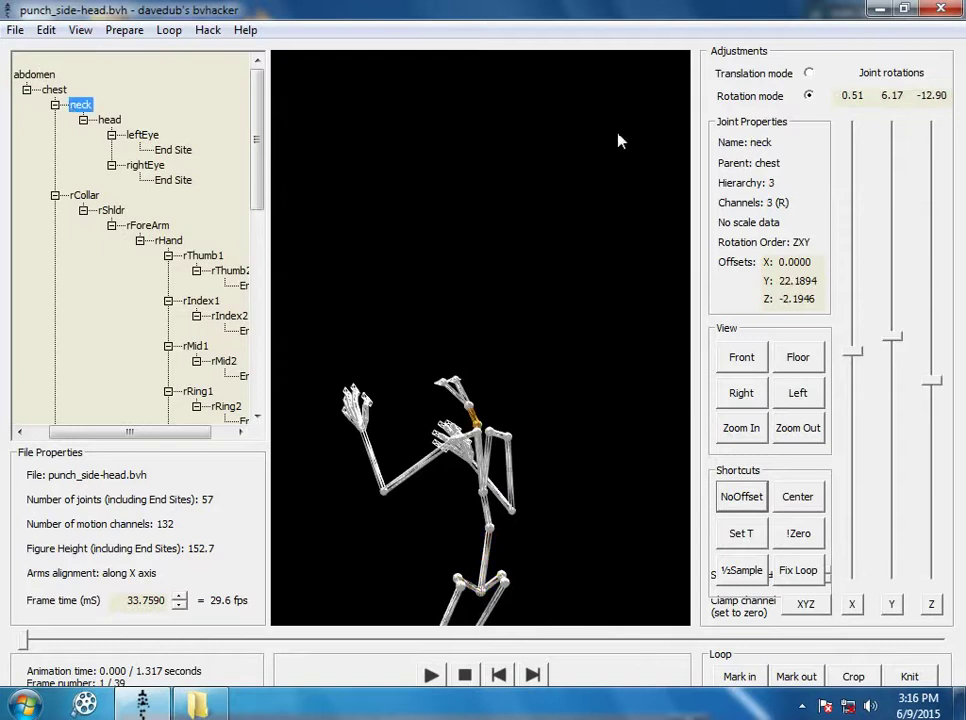
drag(852, 353, 855, 416)
click(431, 675)
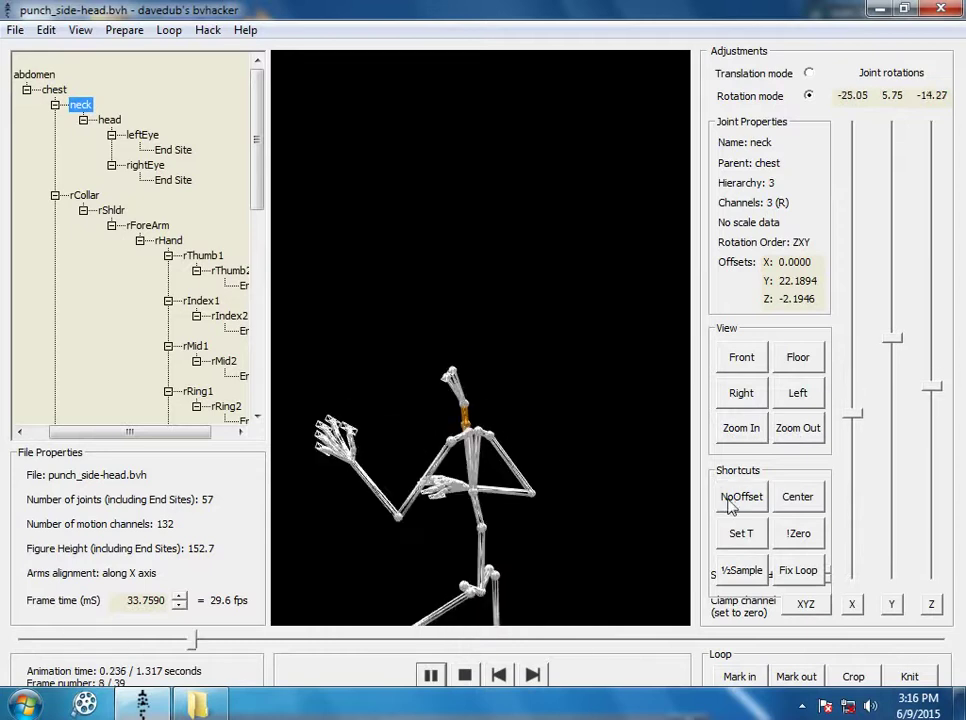
click(798, 427)
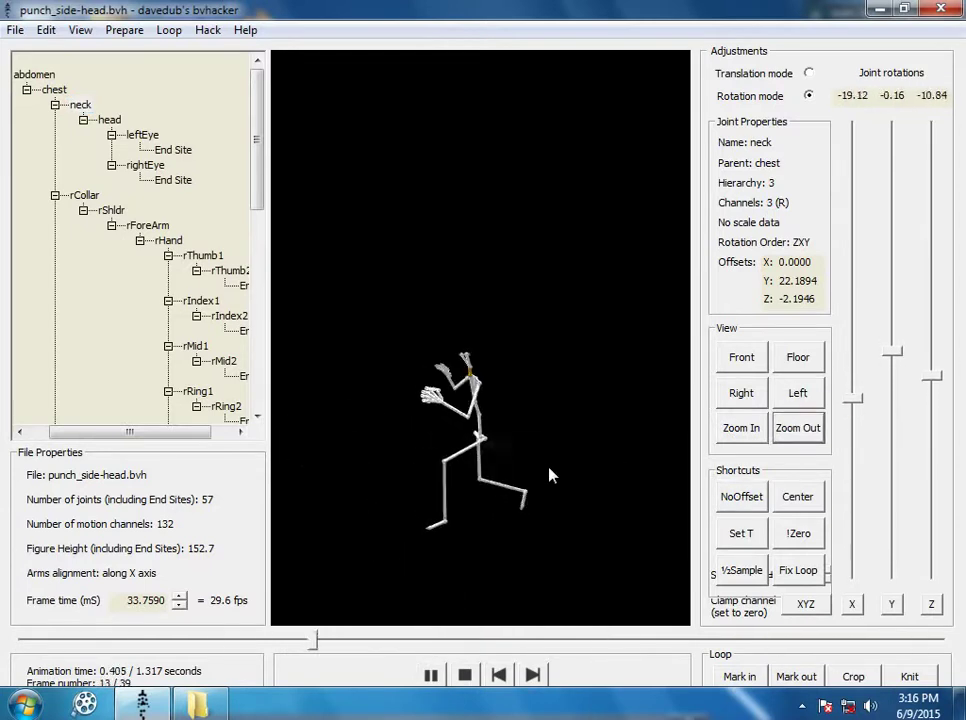
Stop the playback and save the adjusted punch animation as punch in BVH format in the Documents > animations folder
click(466, 677)
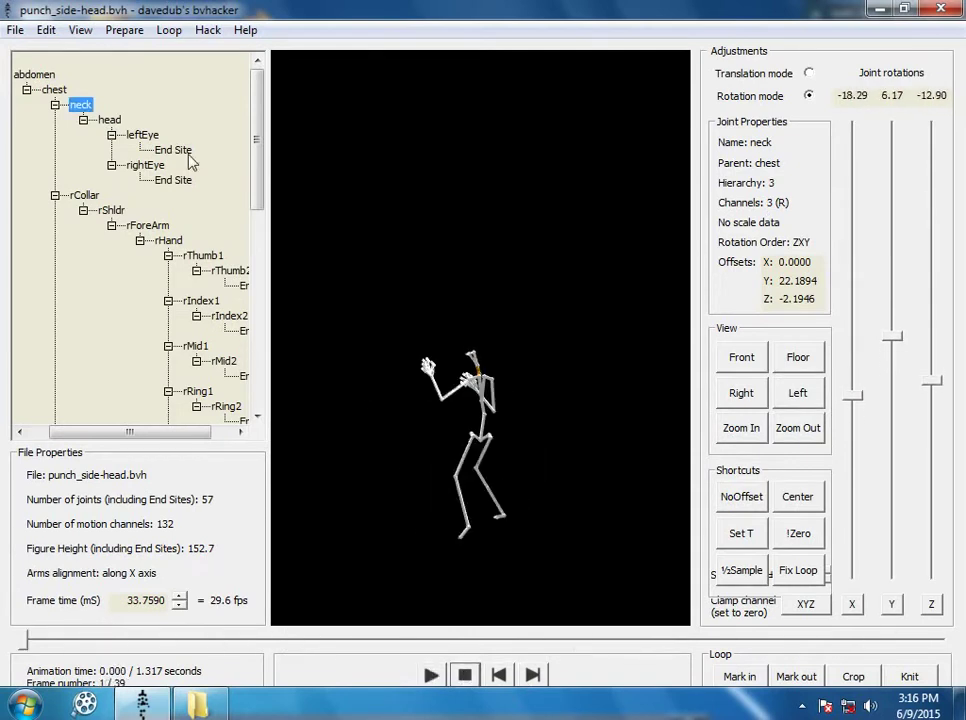
click(15, 31)
click(35, 71)
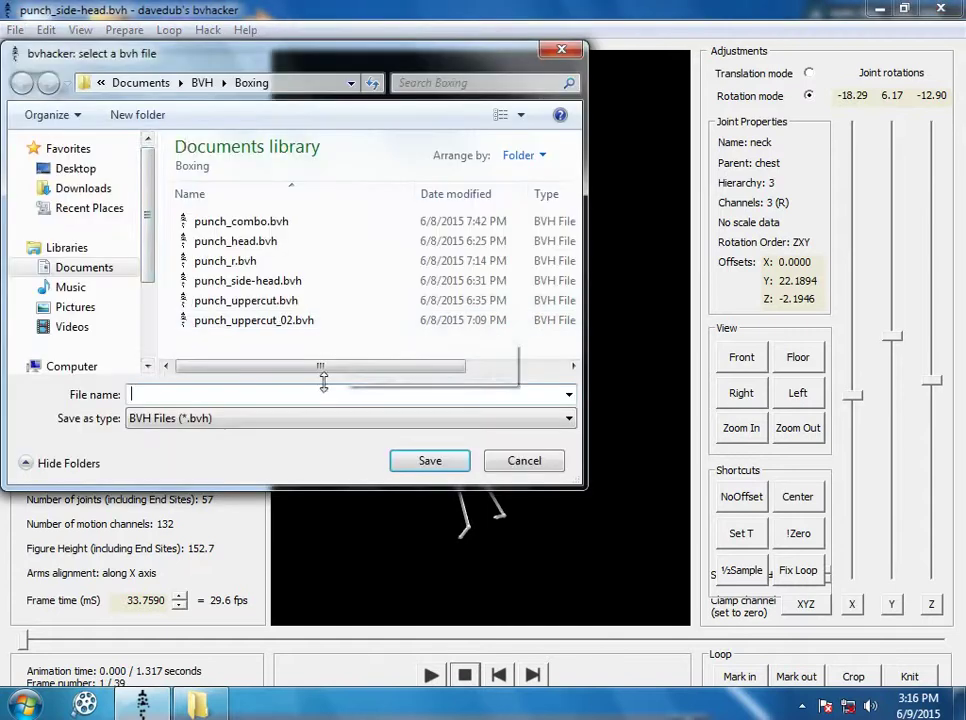
click(141, 82)
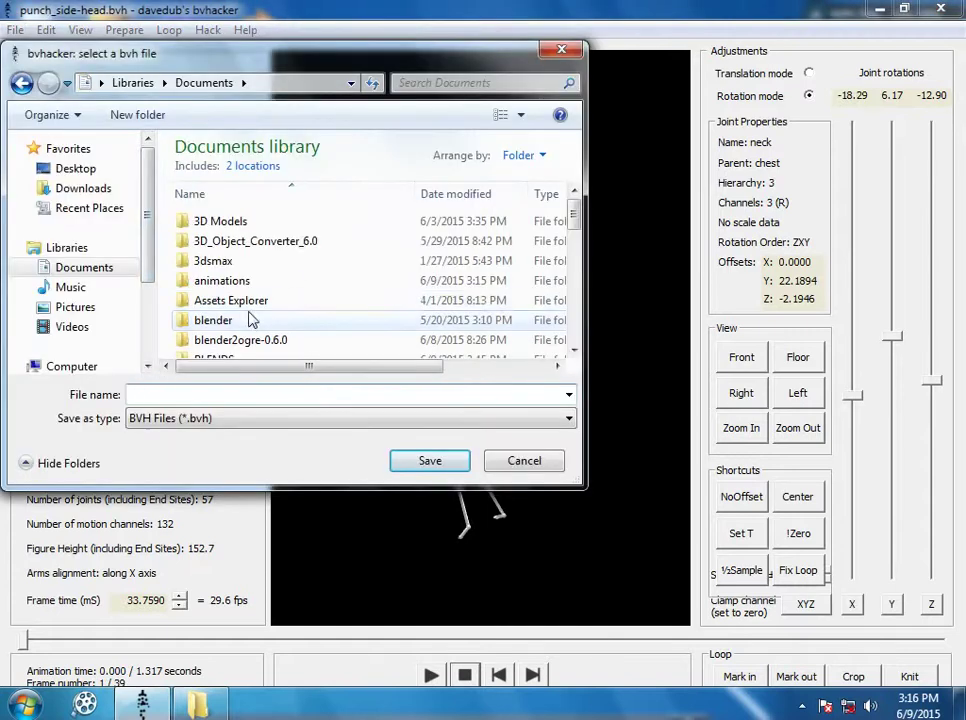
double_click(228, 283)
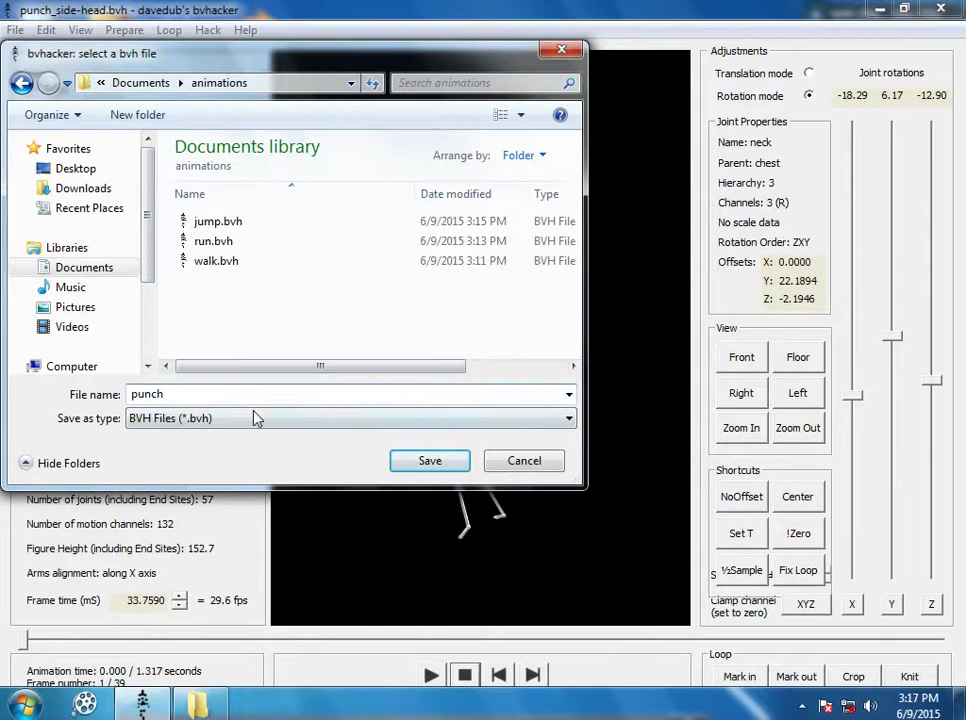
click(403, 466)
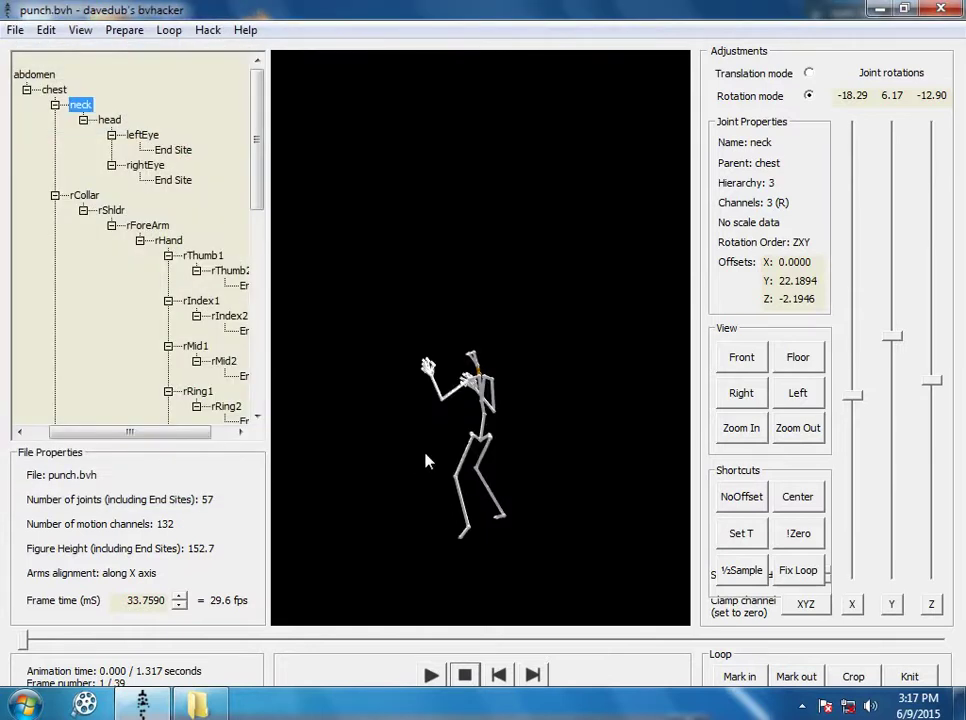
Check the saved BVH files in the animations folder through the file-opening dialog without opening any of them
click(14, 29)
click(44, 52)
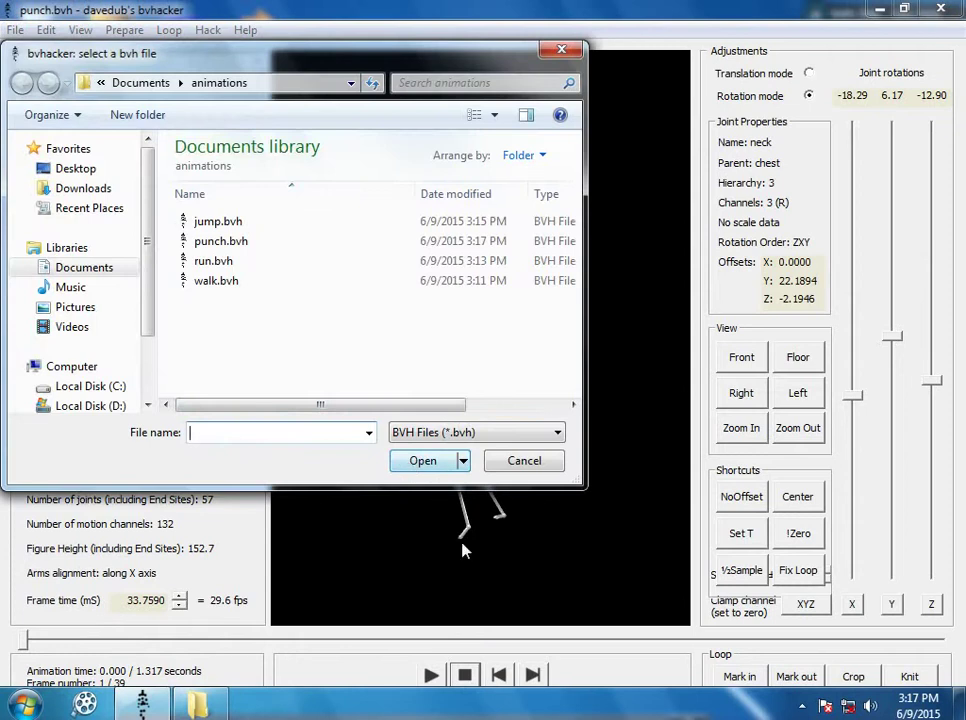
click(524, 460)
Close bvhacker and the file browser window showing the motion capture folder 16
click(940, 8)
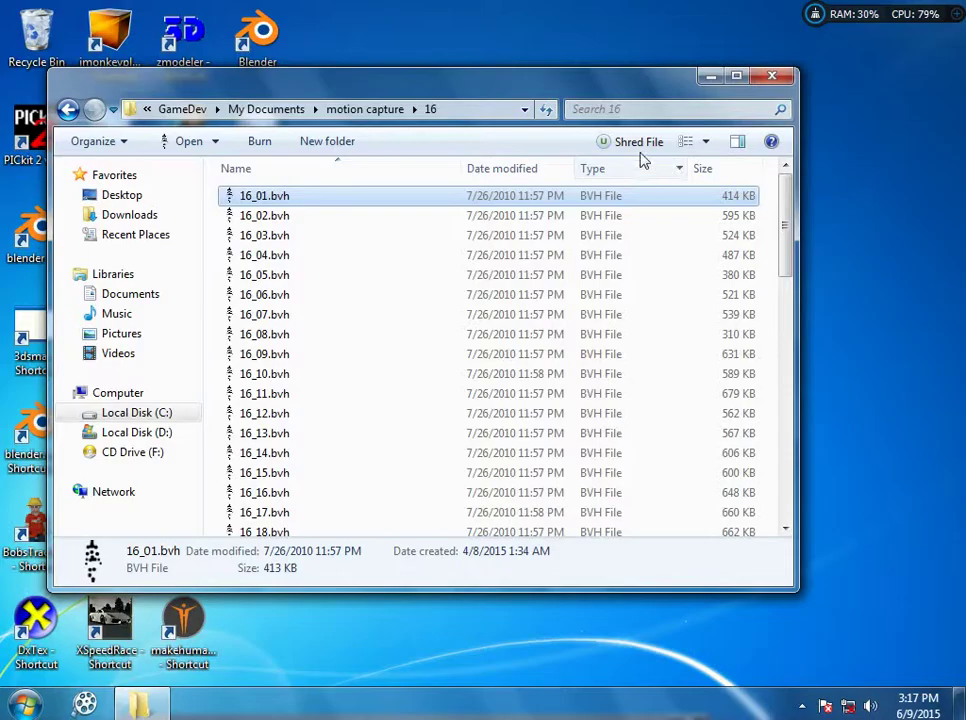
key(alt+F4)
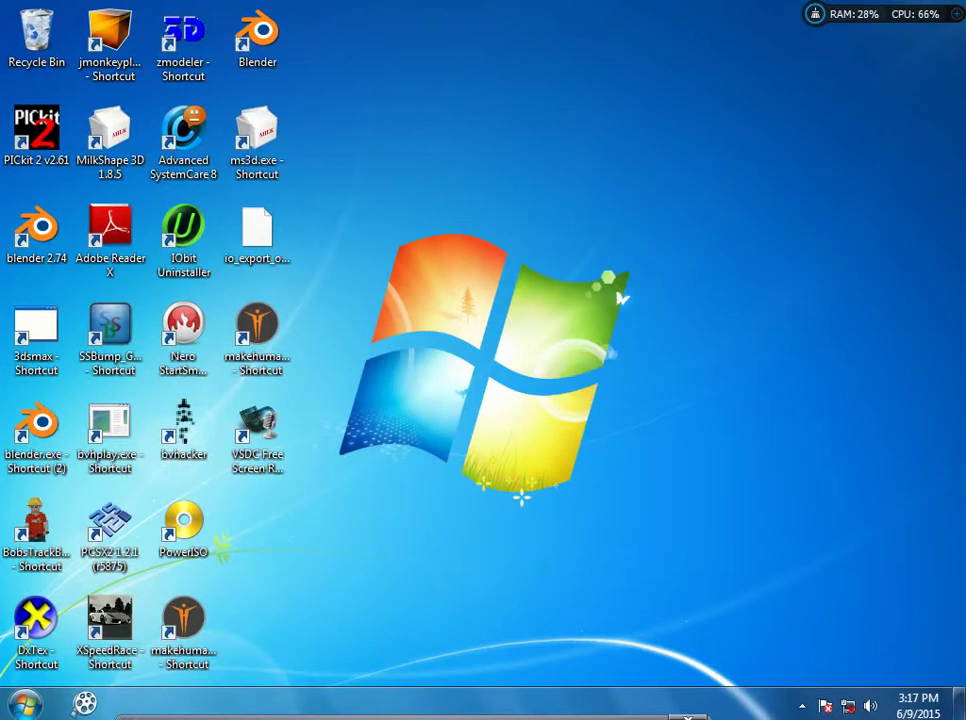
drag(400, 716, 391, 389)
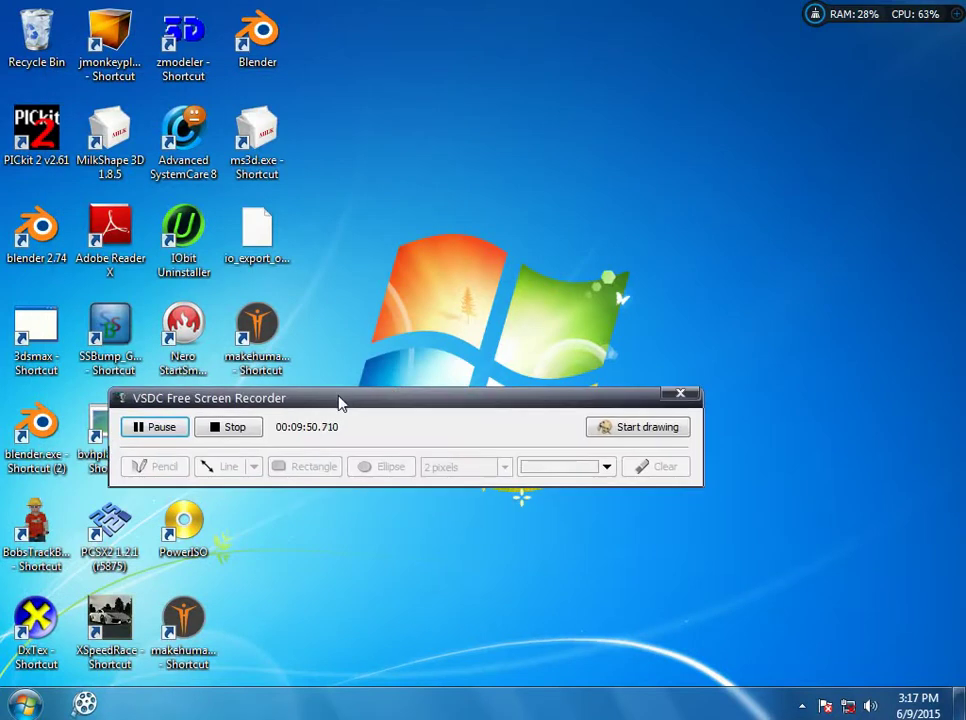